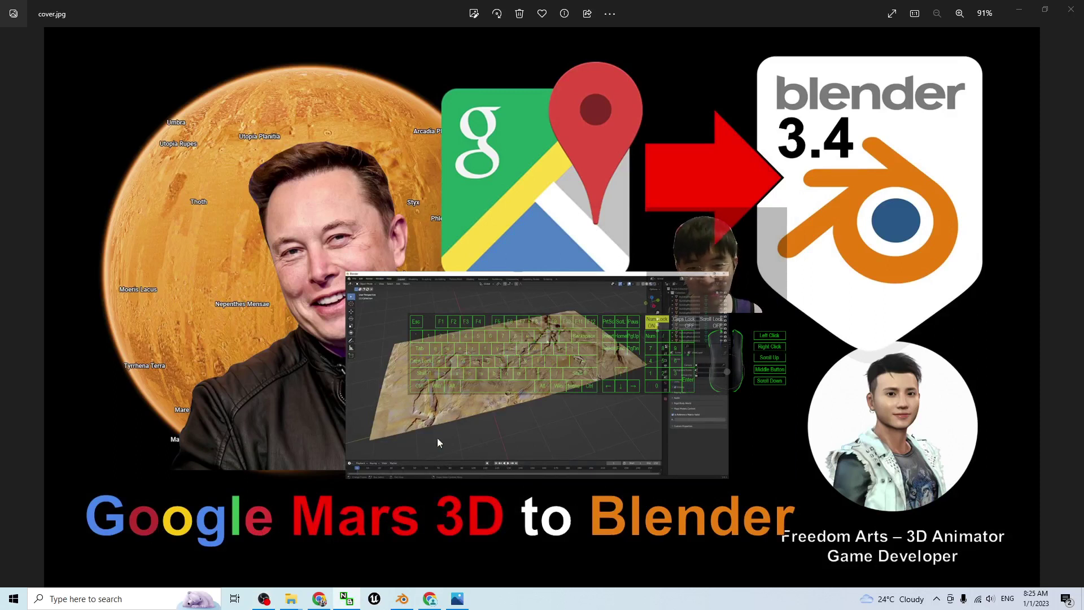
Switch to Blender, then zoom and orbit around the textured Mars terrain mesh
click(402, 599)
scroll(520, 422, up, 3)
middle_drag(476, 306, 430, 362)
Add a point light and raise it above the Mars terrain with the Move gizmo
click(149, 35)
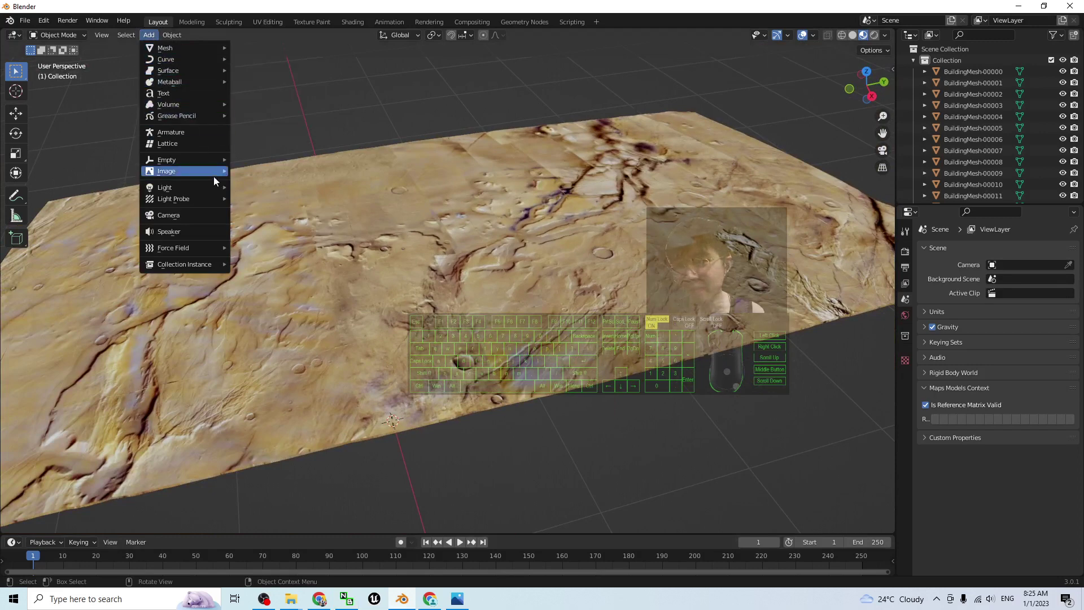
mouse_move(189, 193)
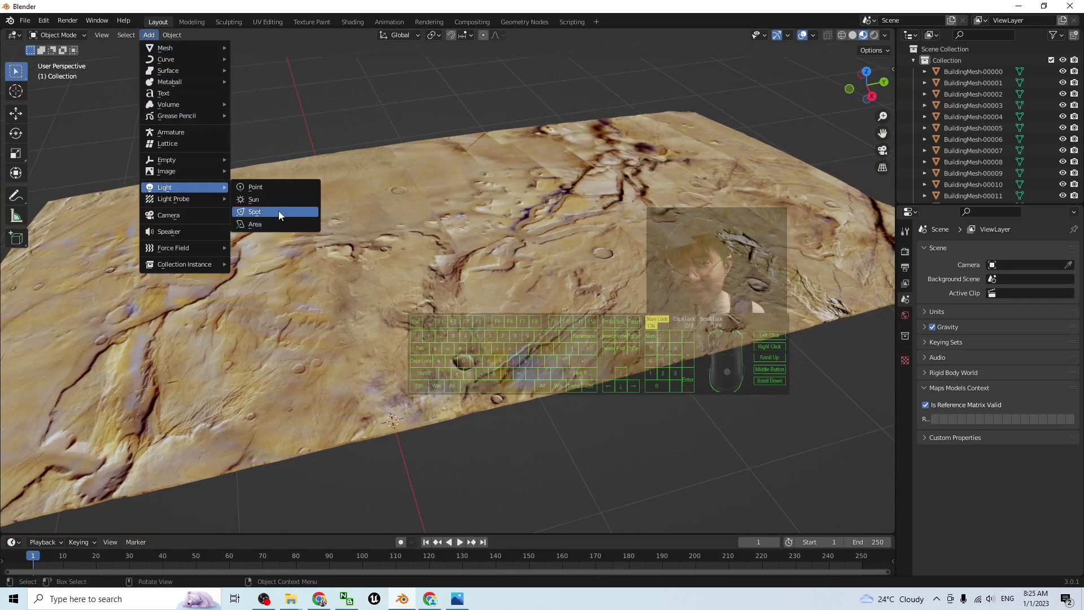
click(273, 187)
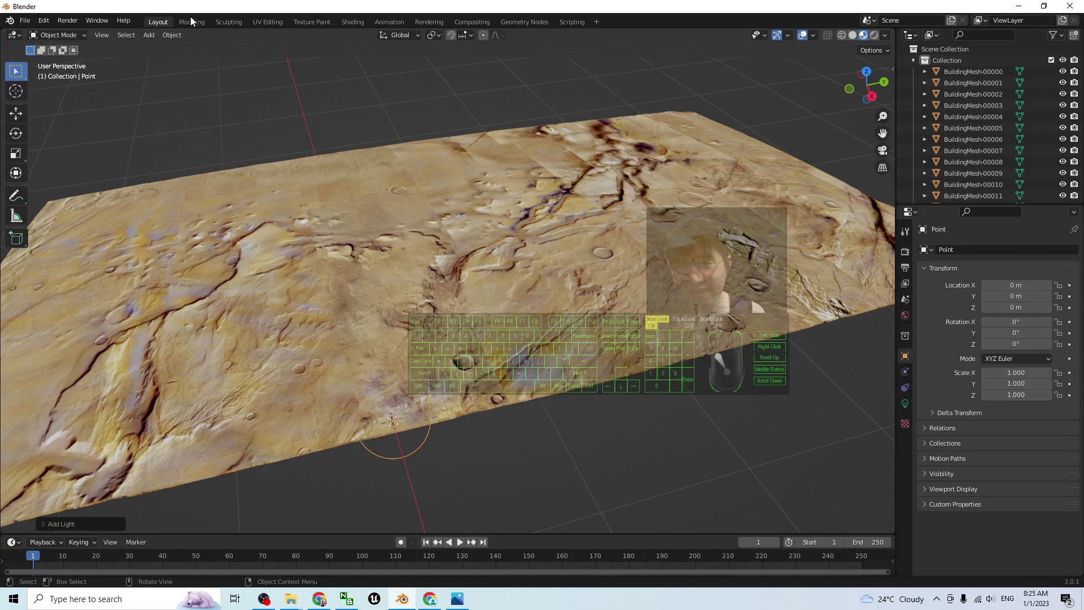
click(16, 114)
drag(389, 391, 737, 130)
Switch to Rendered shading and reposition the point light over the terrain
click(875, 35)
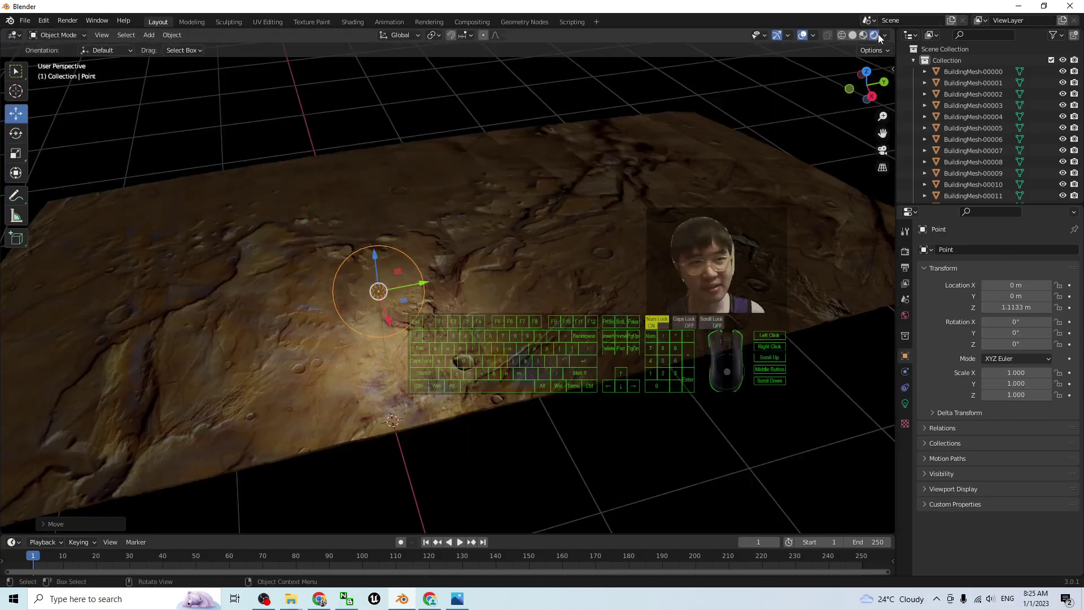
drag(403, 300, 224, 314)
drag(196, 270, 217, 314)
middle_drag(217, 313, 184, 385)
drag(464, 397, 305, 404)
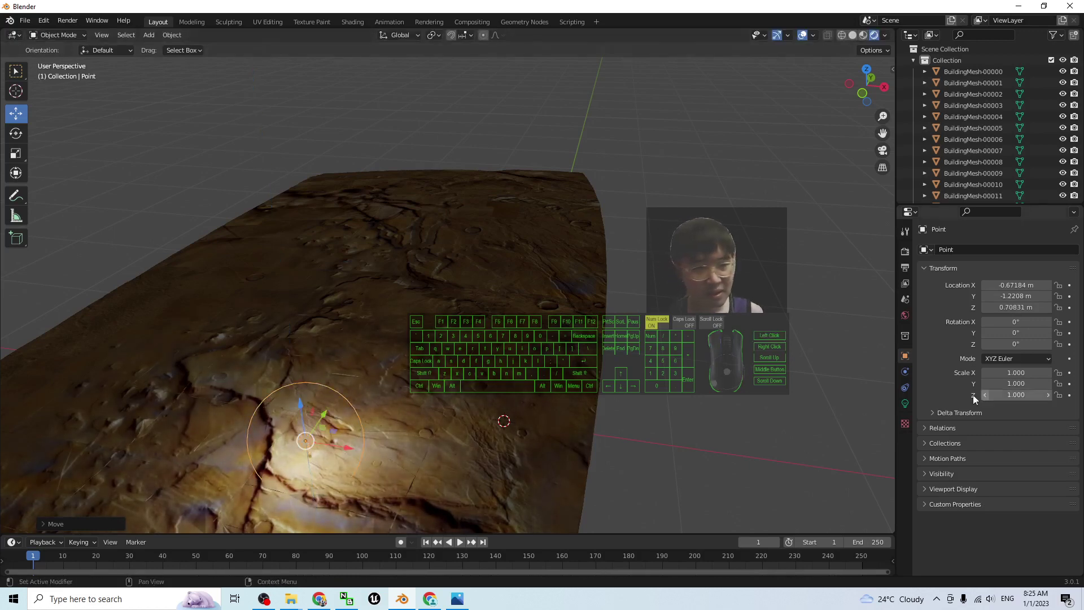
Set the point light's Power to 100 W and raise it slightly higher
click(905, 402)
click(1006, 327)
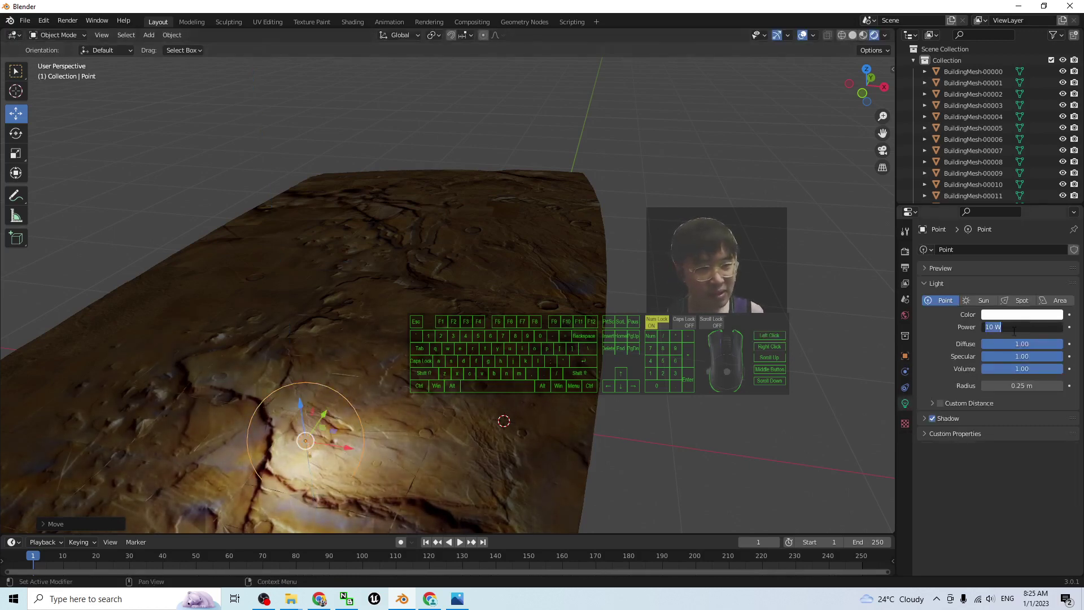
text(100)
key(Return)
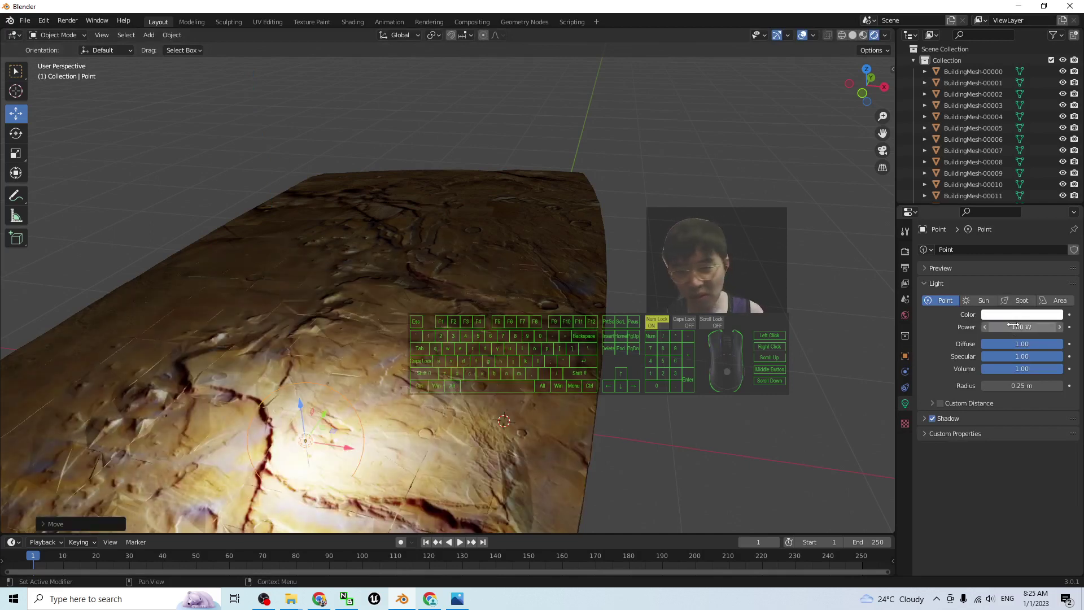
drag(298, 405, 522, 424)
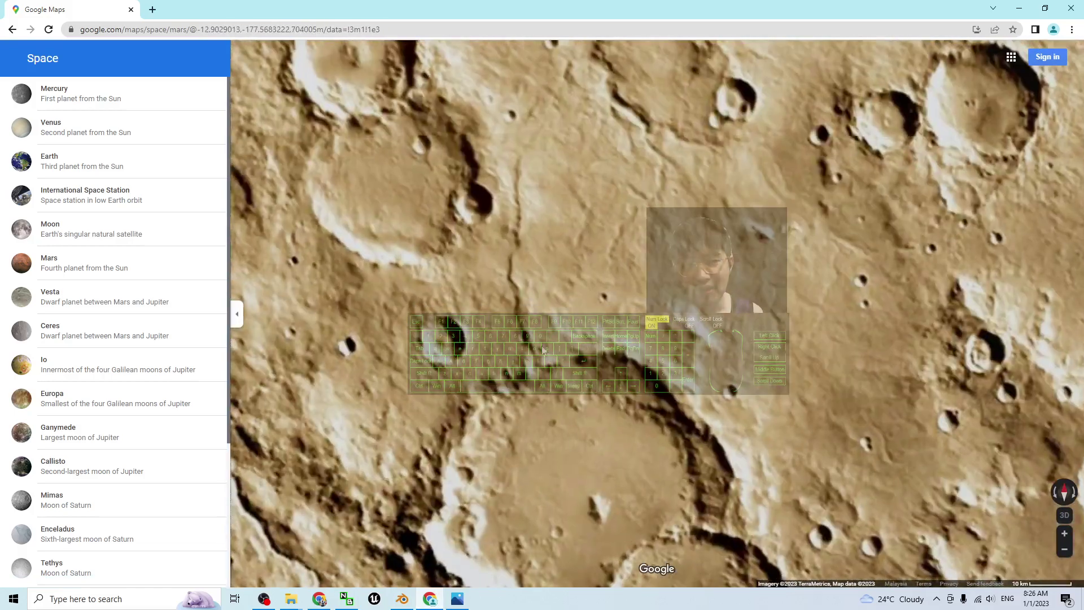
Zoom out and pan the Mars map, then return to the Photos cover image
scroll(697, 399, down, 3)
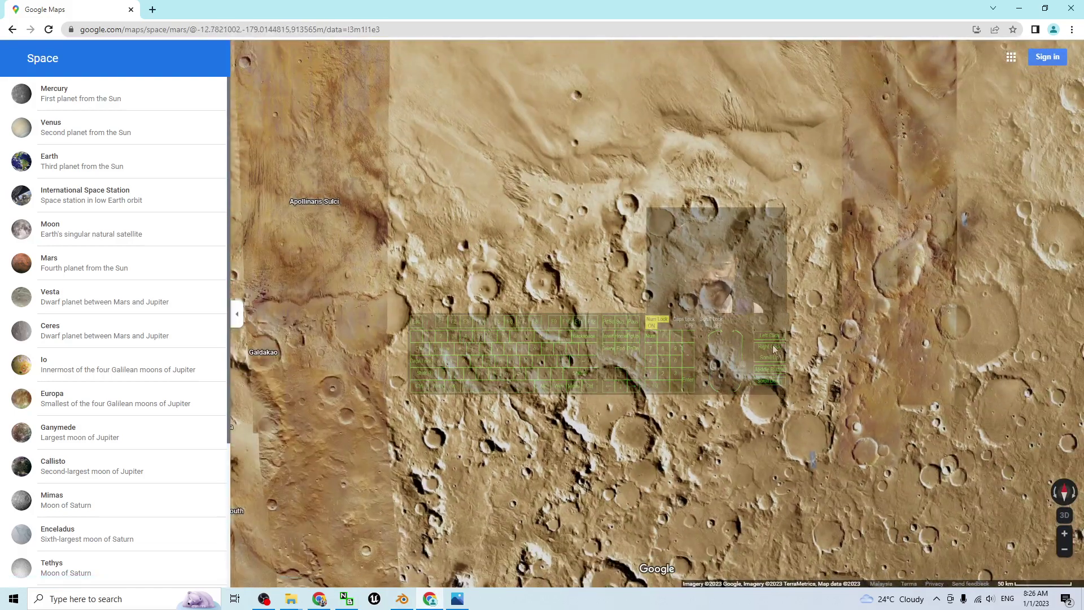
scroll(654, 391, down, 5)
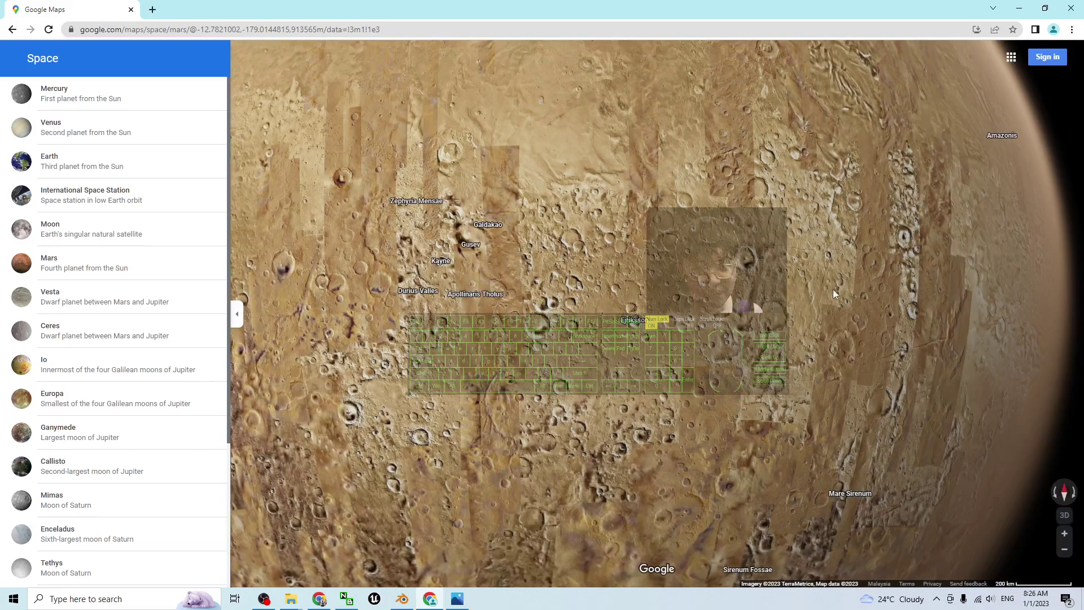
drag(700, 339, 752, 384)
key(alt+Tab)
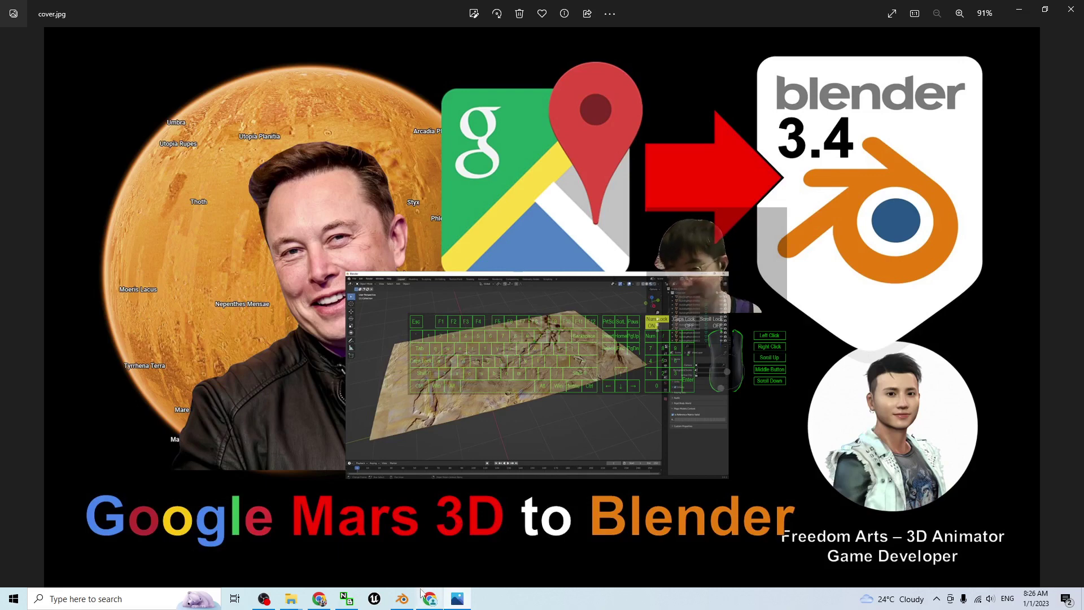
Close Blender, discarding unsaved changes with Don't Save
click(404, 602)
click(1070, 6)
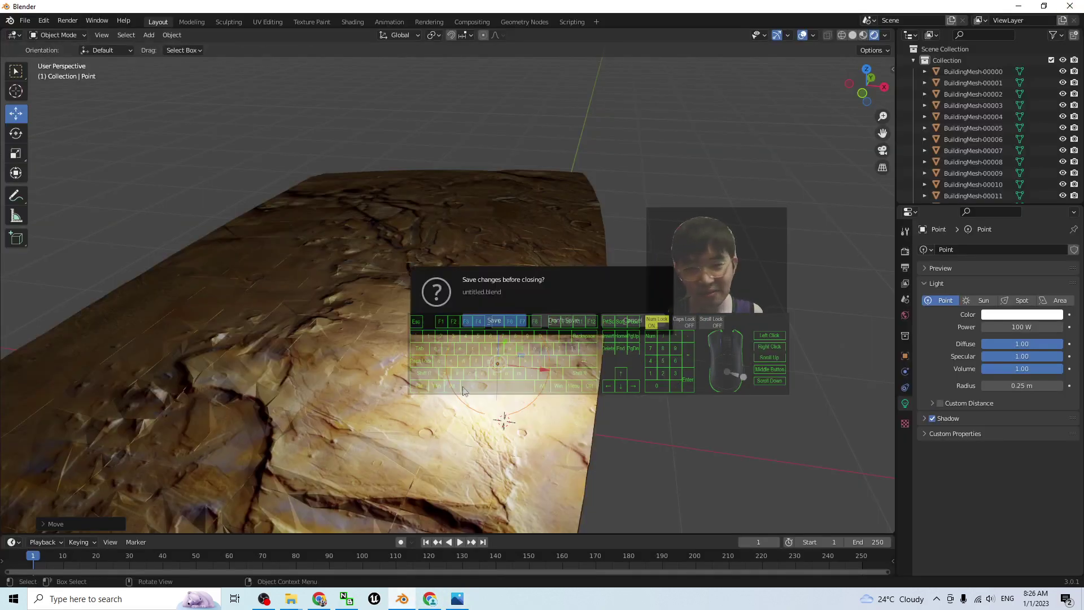
click(568, 327)
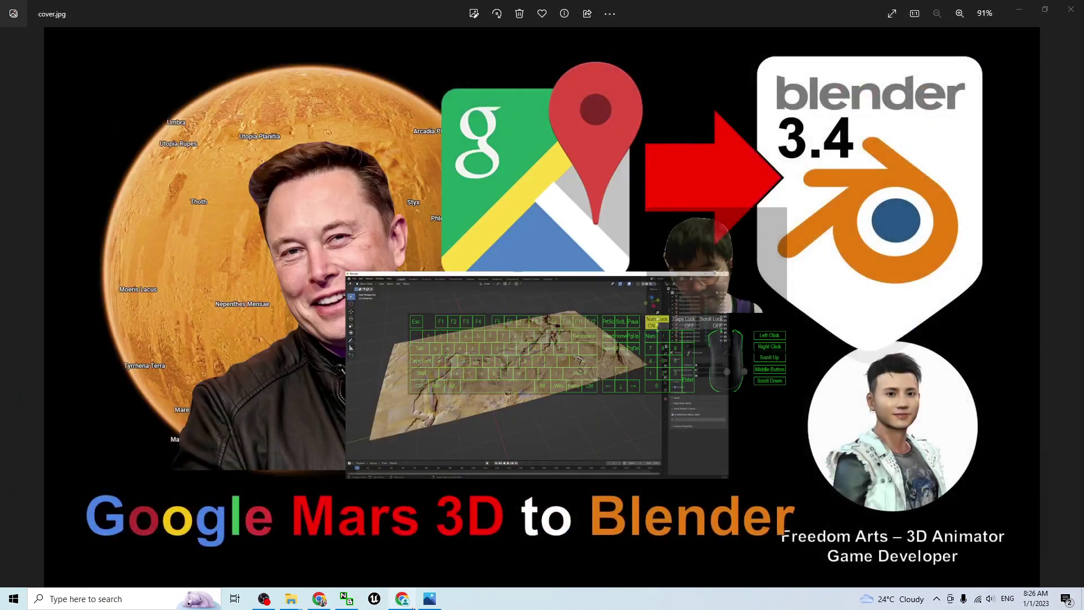
Bring the Google Maps Mars window forward and close it with Alt+F4
click(404, 601)
scroll(534, 347, down, 3)
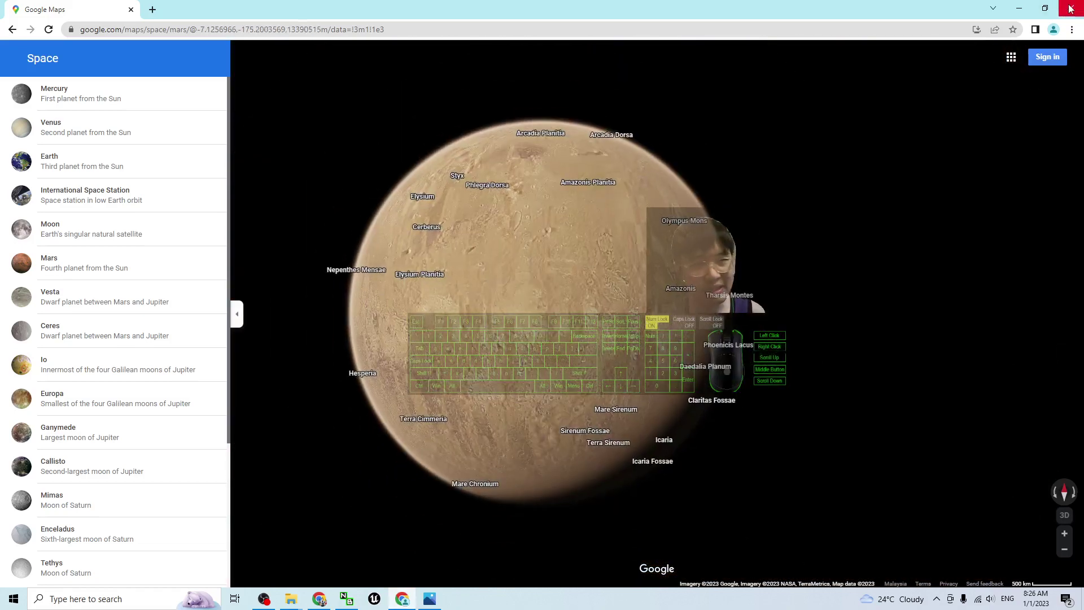
key(alt+F4)
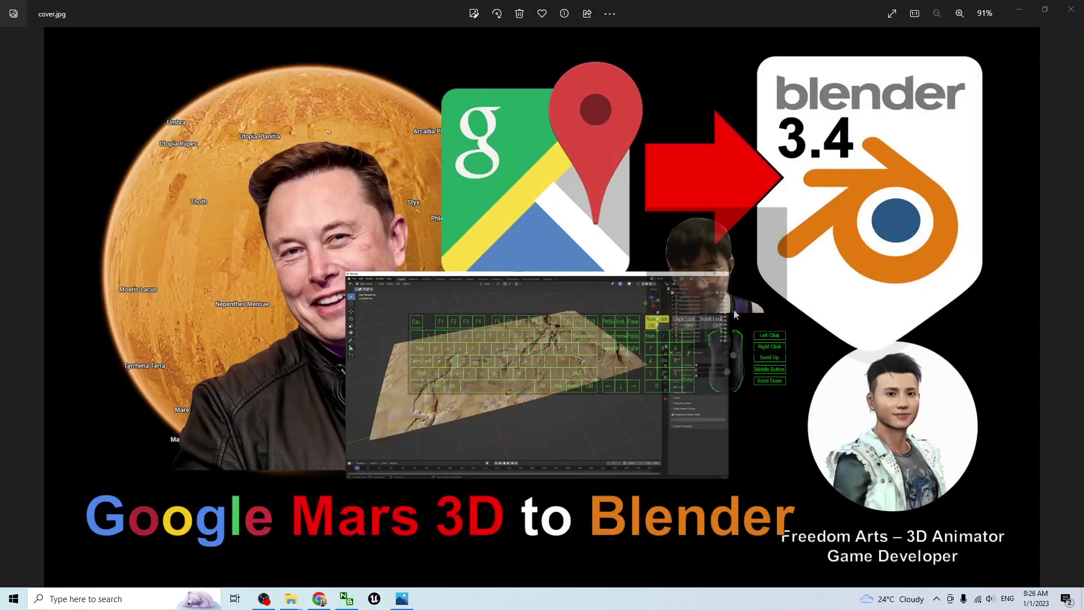
click(263, 598)
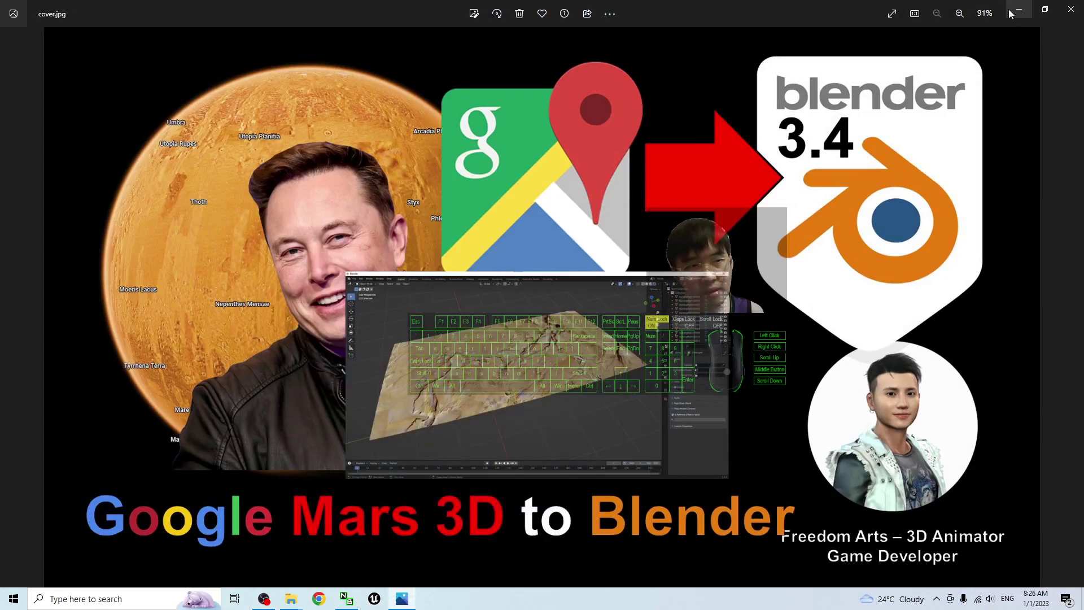
Close the Blender 3.0 folder window and open notes.txt in Notepad
click(1019, 9)
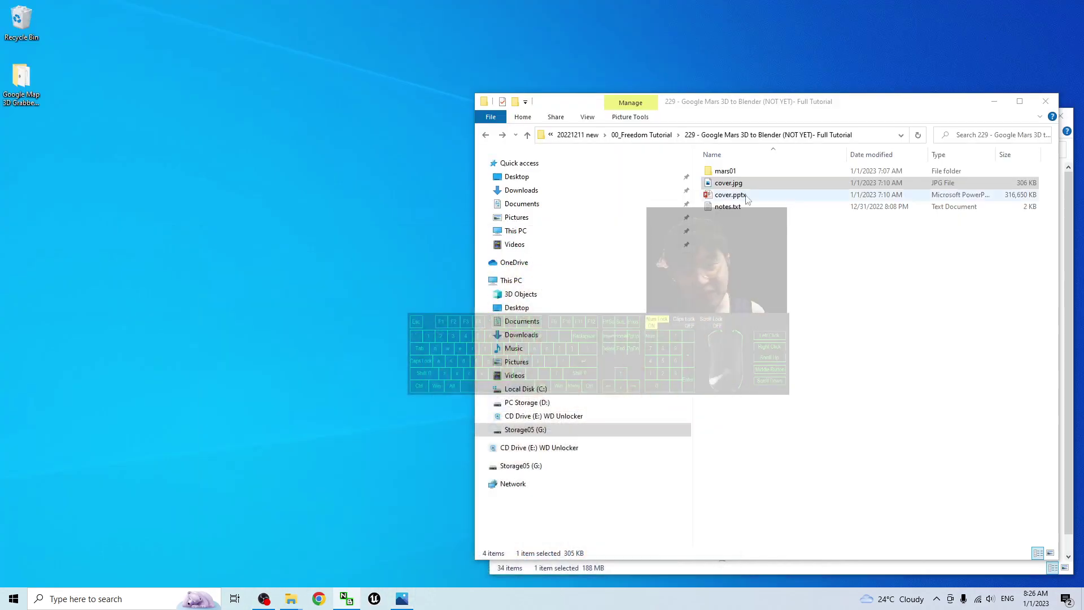
click(756, 570)
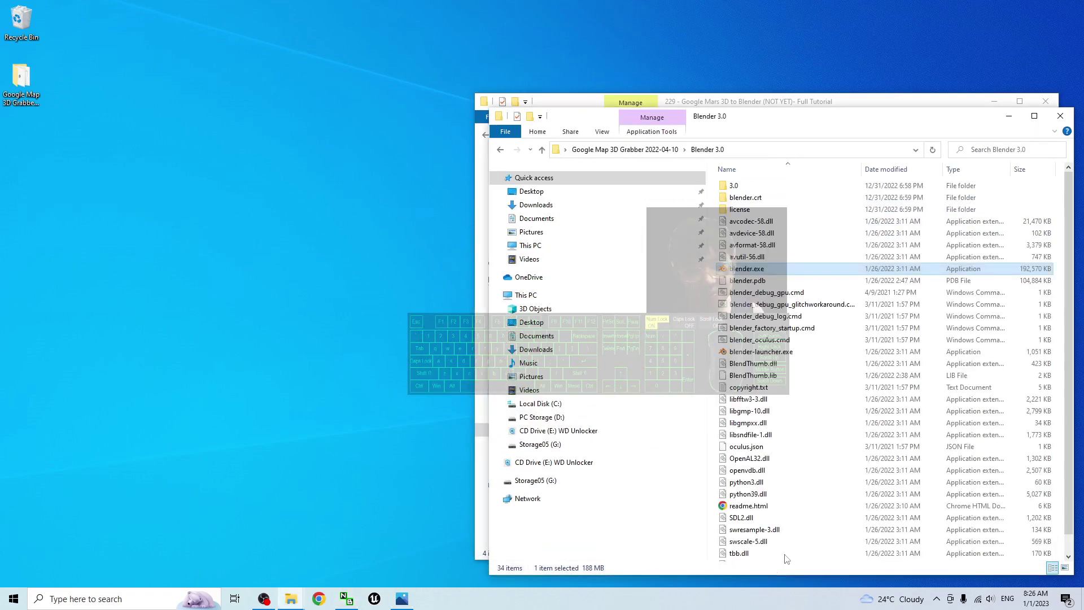
click(1060, 116)
click(728, 206)
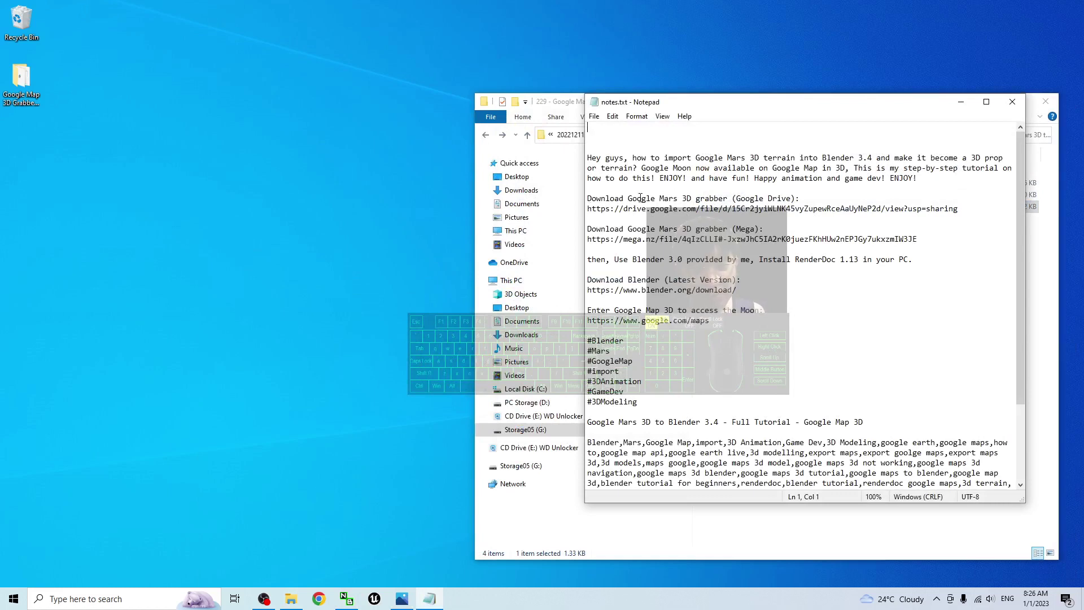
Highlight the Google Mars 3D grabber name and its Google Drive download link in the notes
drag(629, 198, 696, 200)
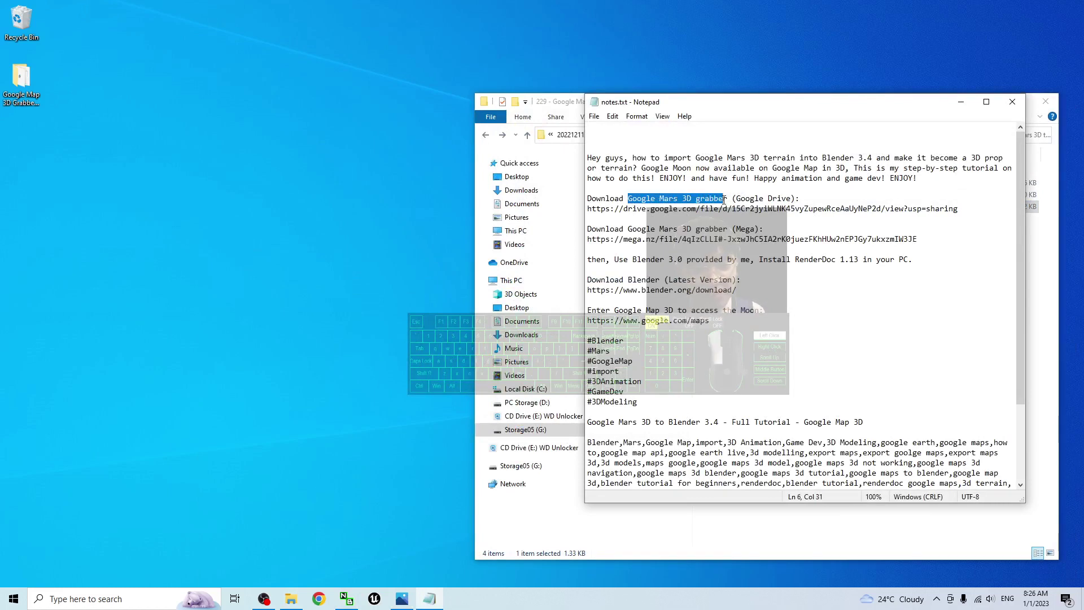
click(729, 198)
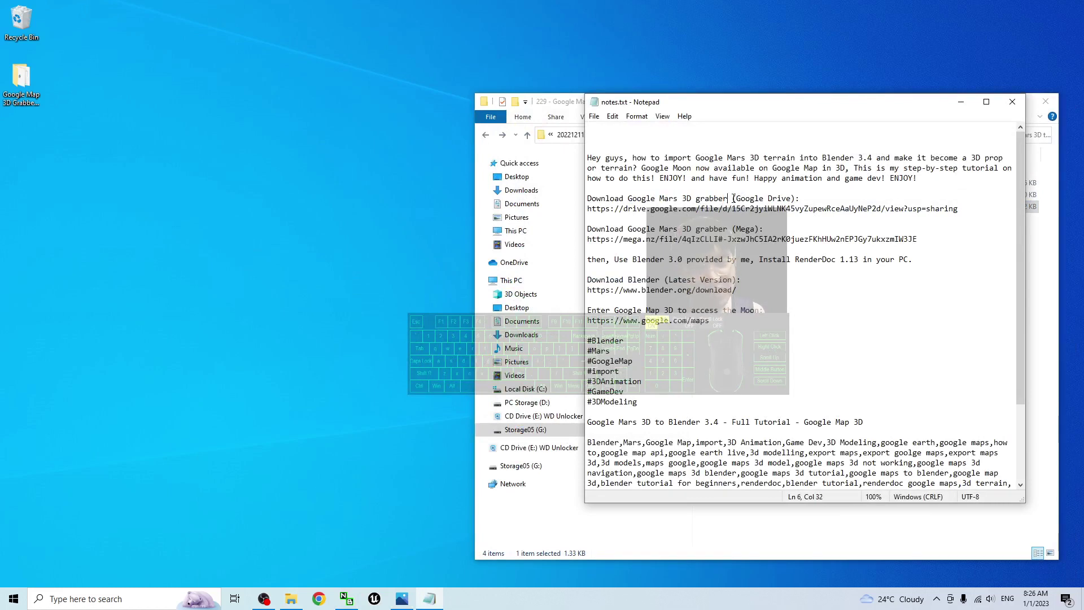
click(21, 90)
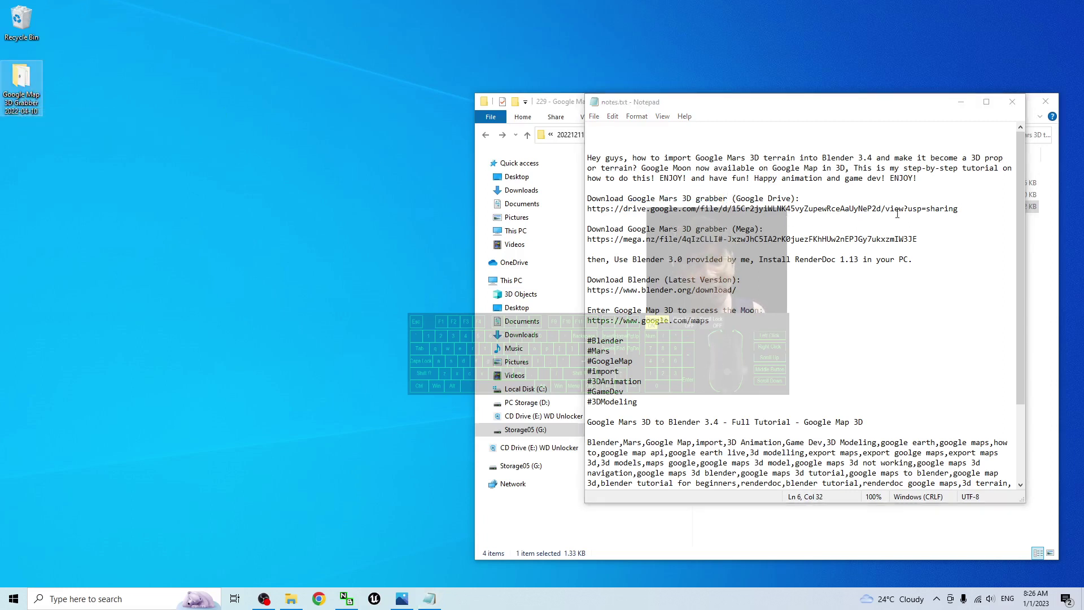
drag(959, 208, 648, 208)
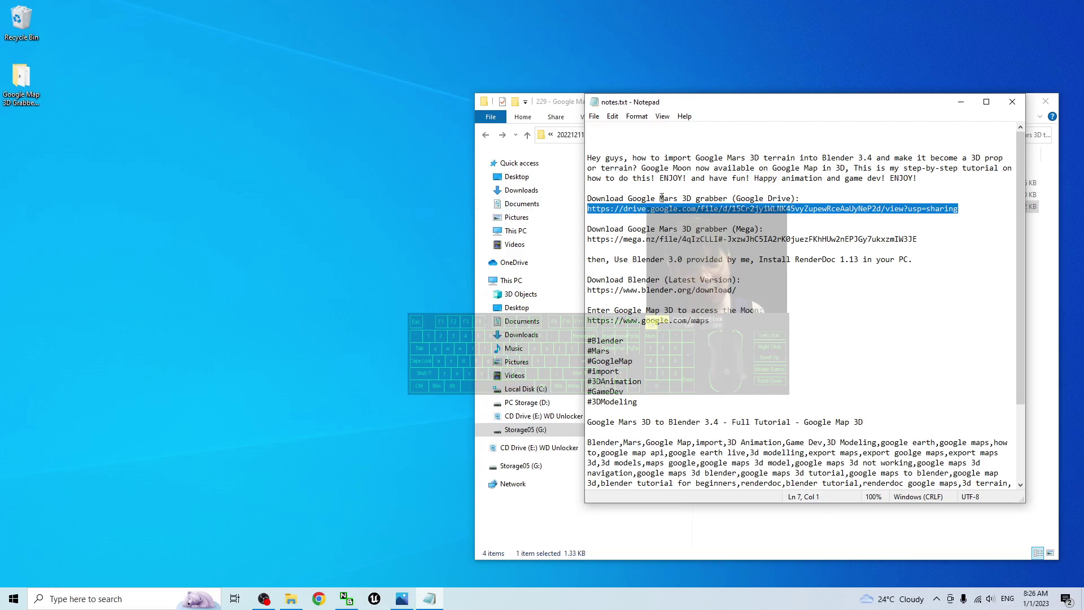
click(700, 209)
click(25, 78)
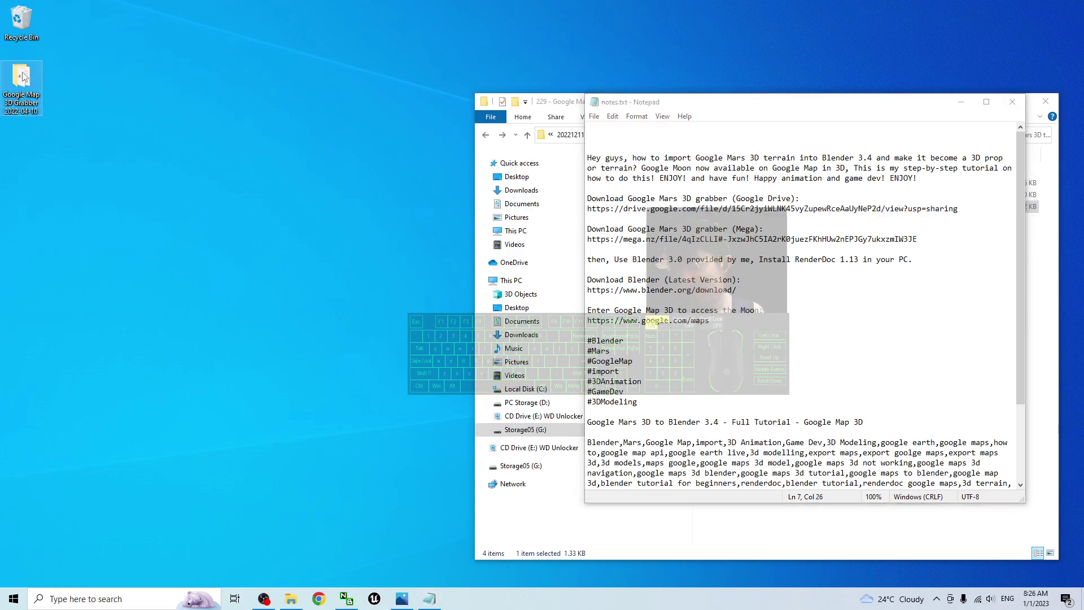
Open the Google Map 3D Grabber 2022-04-10 folder and inspect Blender 3.0 and RenderDoc_1.13_64.msi
double_click(19, 79)
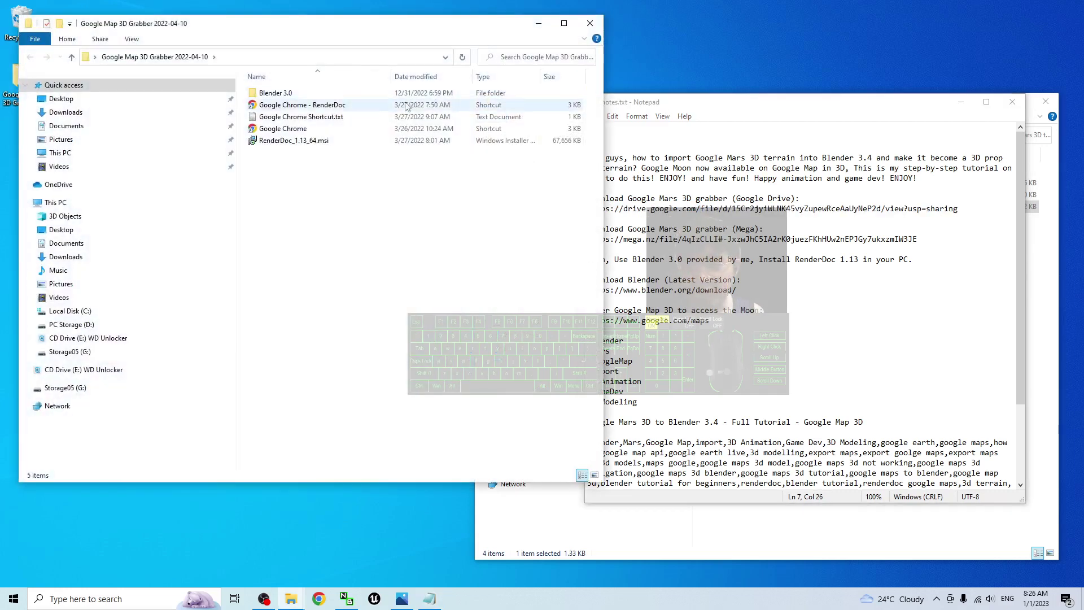
click(290, 94)
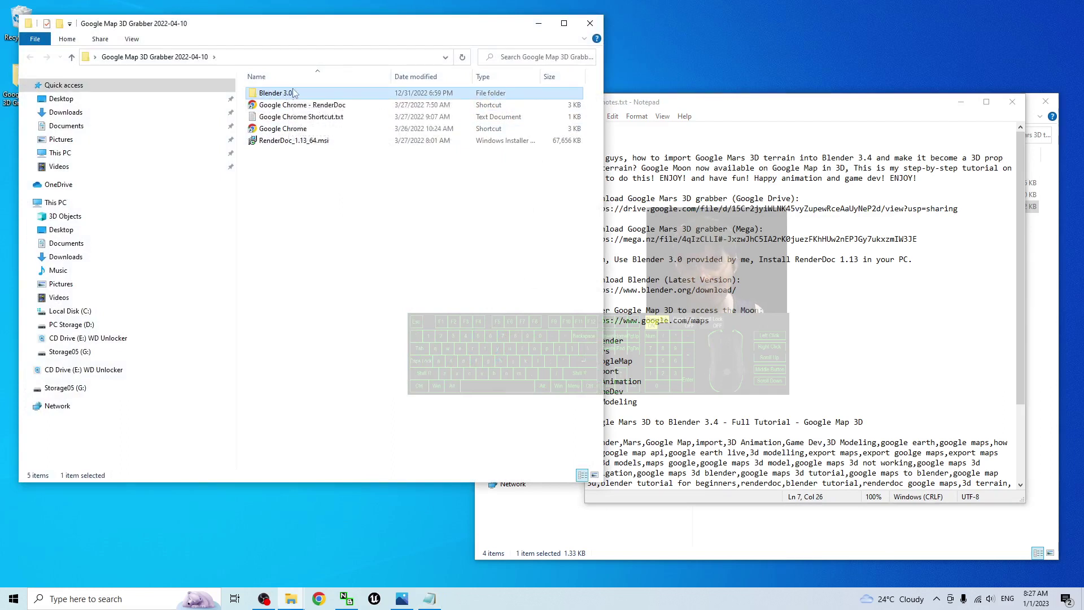
click(293, 142)
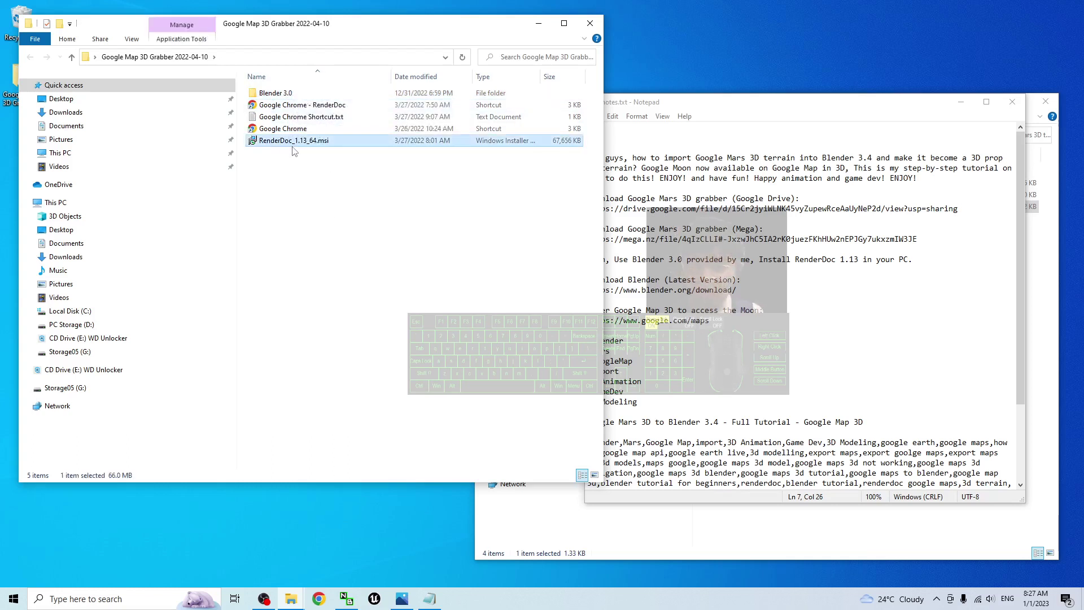
click(350, 215)
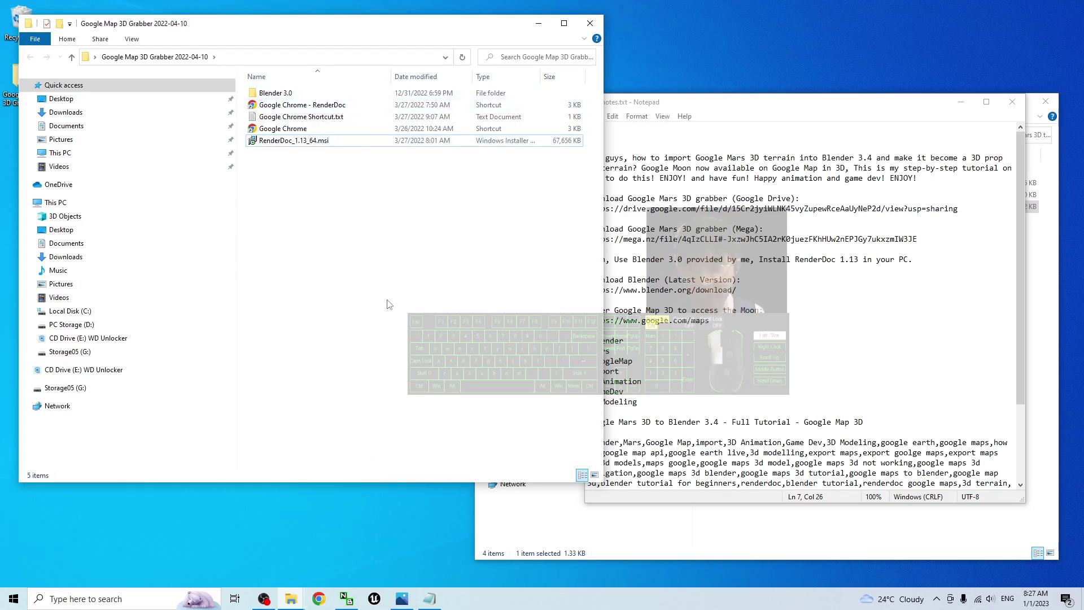
click(273, 142)
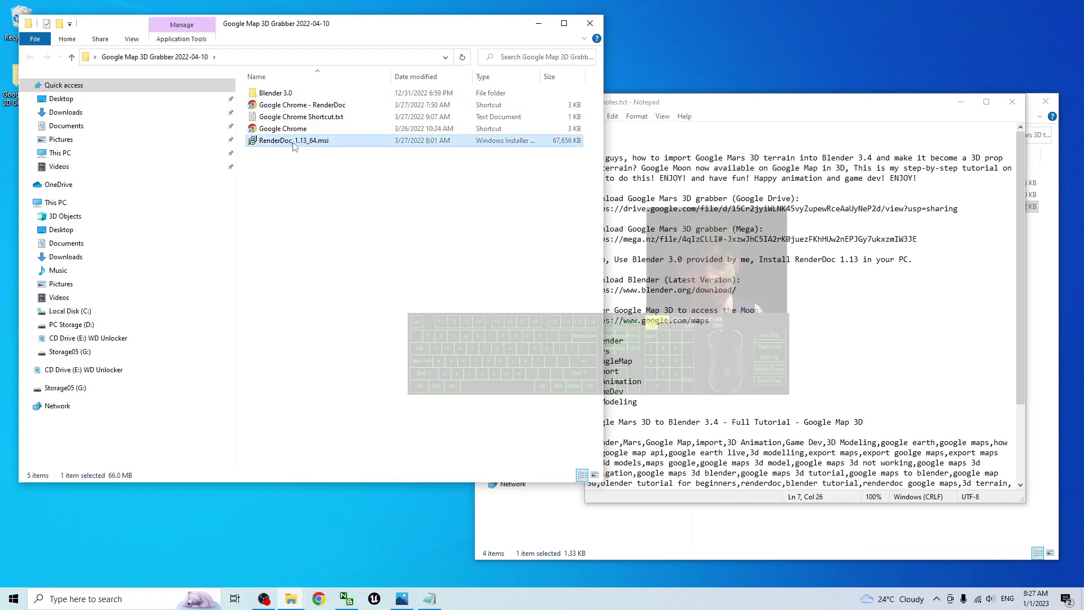
Reposition the grabber folder window and minimize Notepad and the other project folder
drag(288, 38, 344, 53)
click(356, 120)
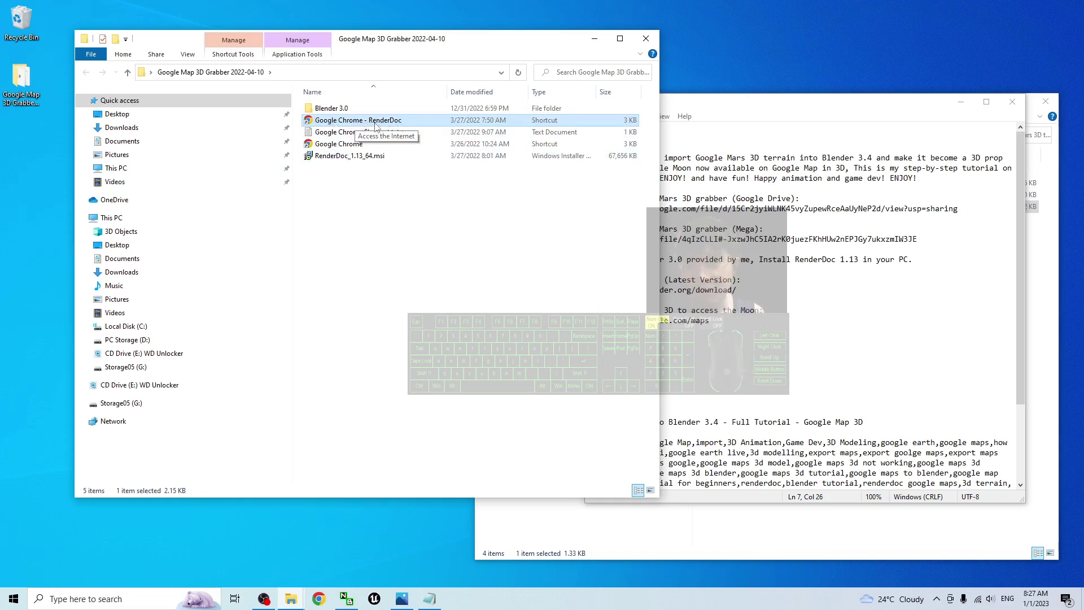
click(351, 310)
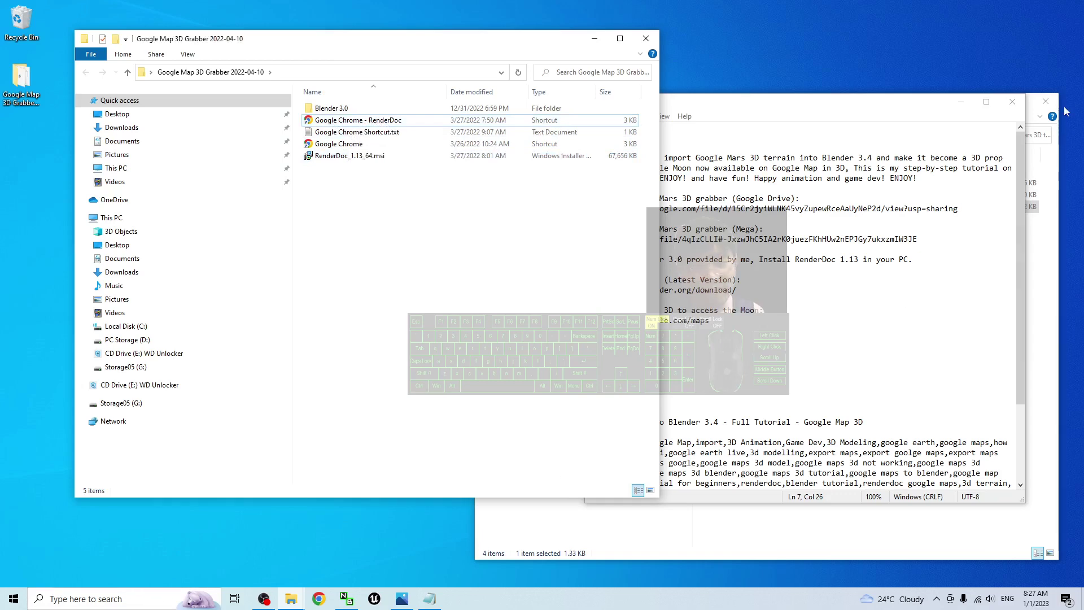
click(962, 103)
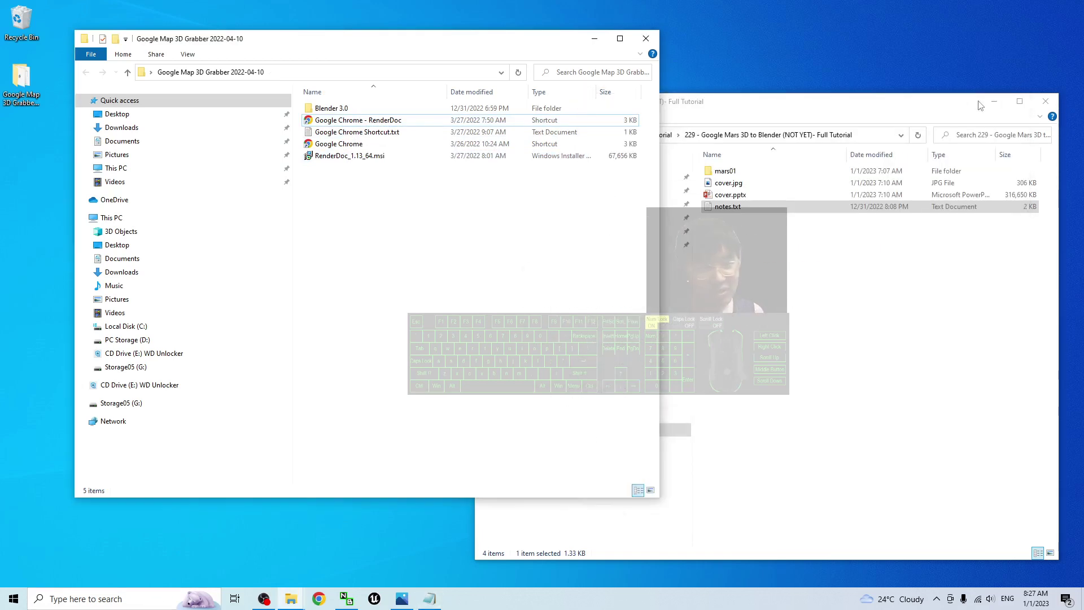
click(996, 104)
Launch RenderDoc and open Inject into Process, filtering processes by 'chrome'
click(148, 603)
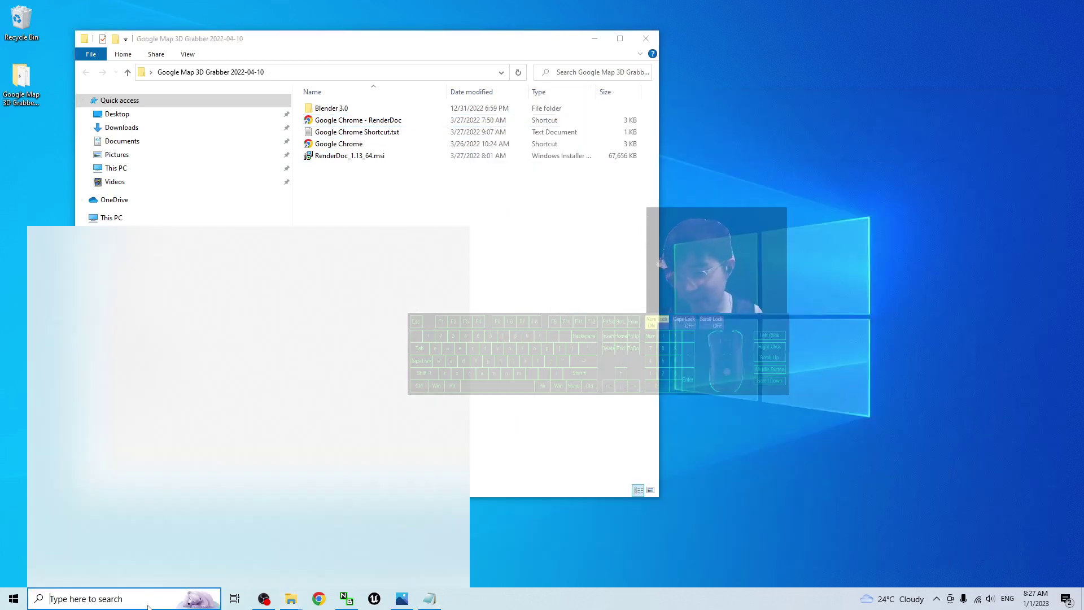
text(renderDoc)
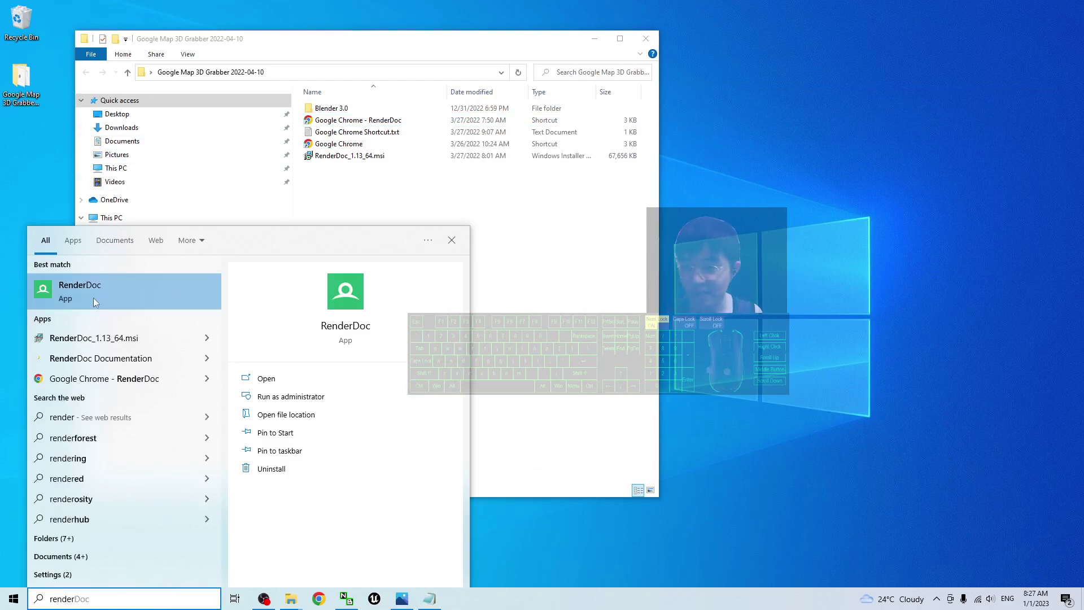
click(93, 297)
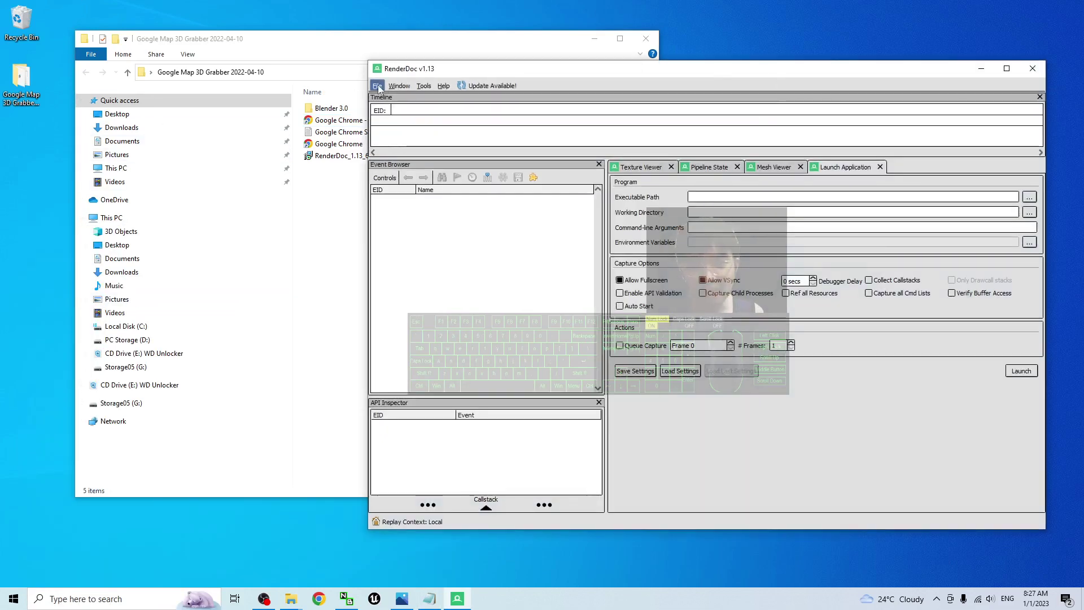
click(377, 85)
click(391, 123)
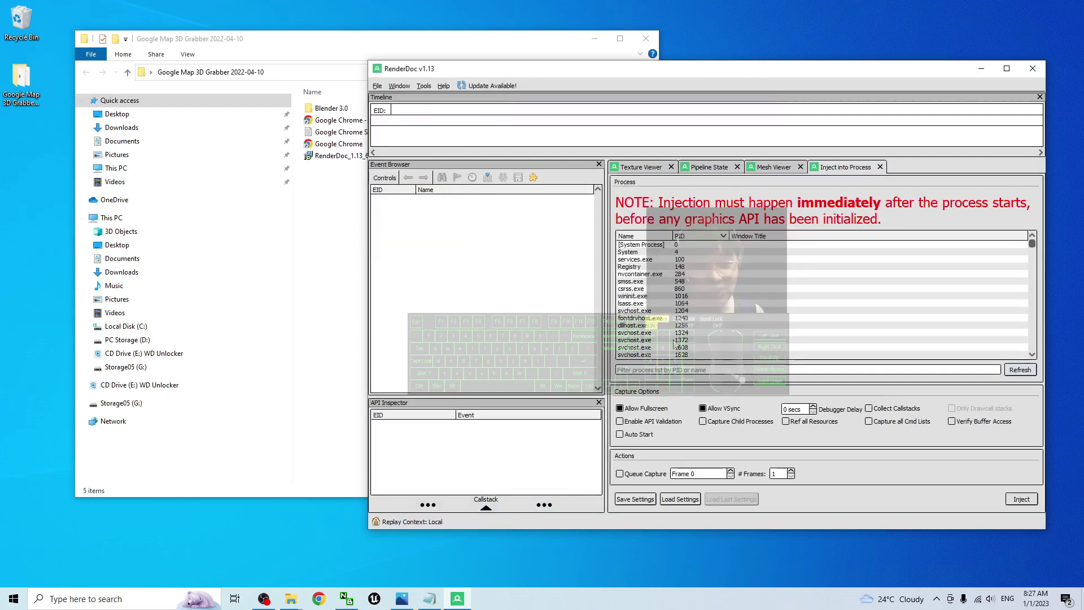
click(647, 370)
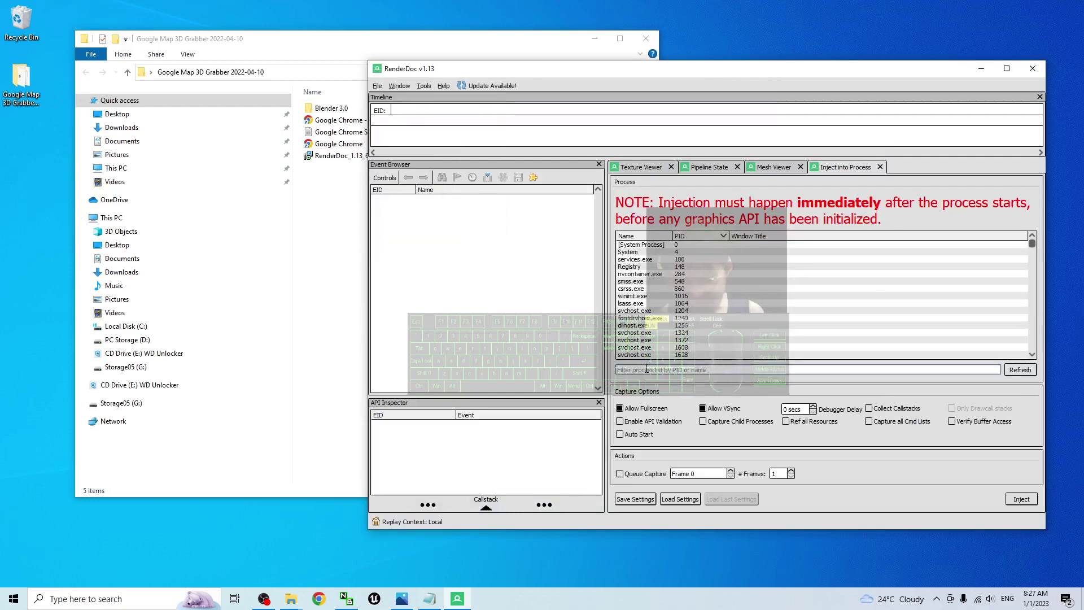
text(chrome)
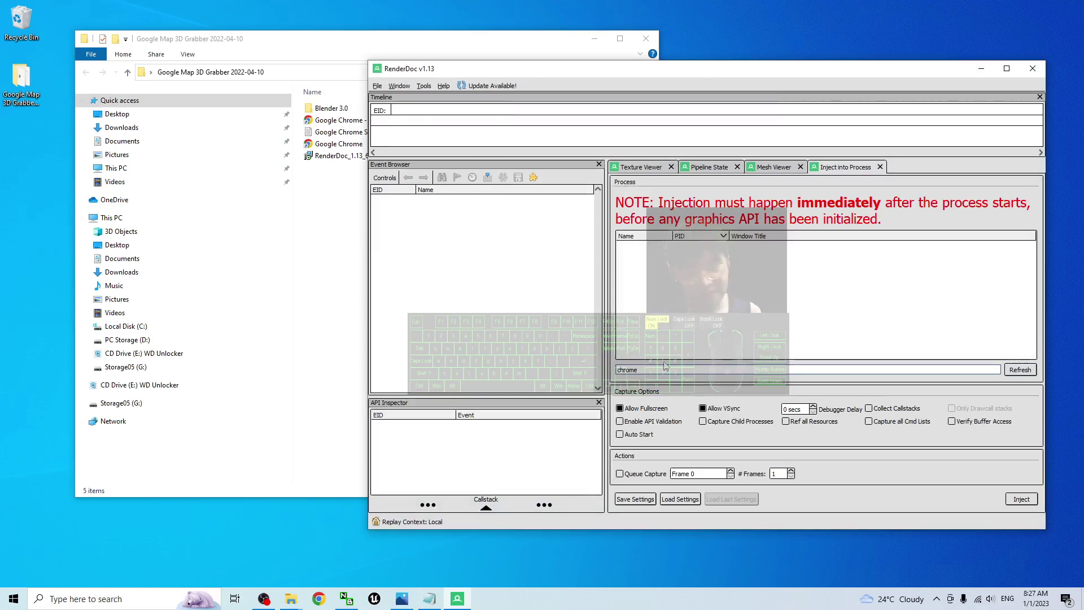
Start Chrome via the RenderDoc shortcut, then inject into the chrome.exe Gpu process 14624
drag(370, 39, 346, 59)
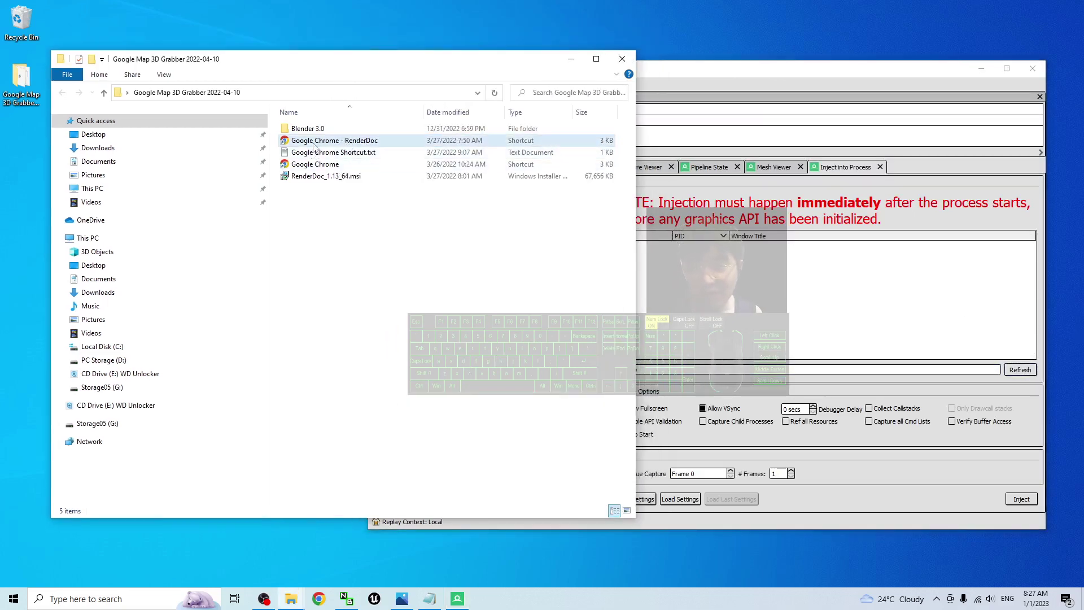
double_click(344, 144)
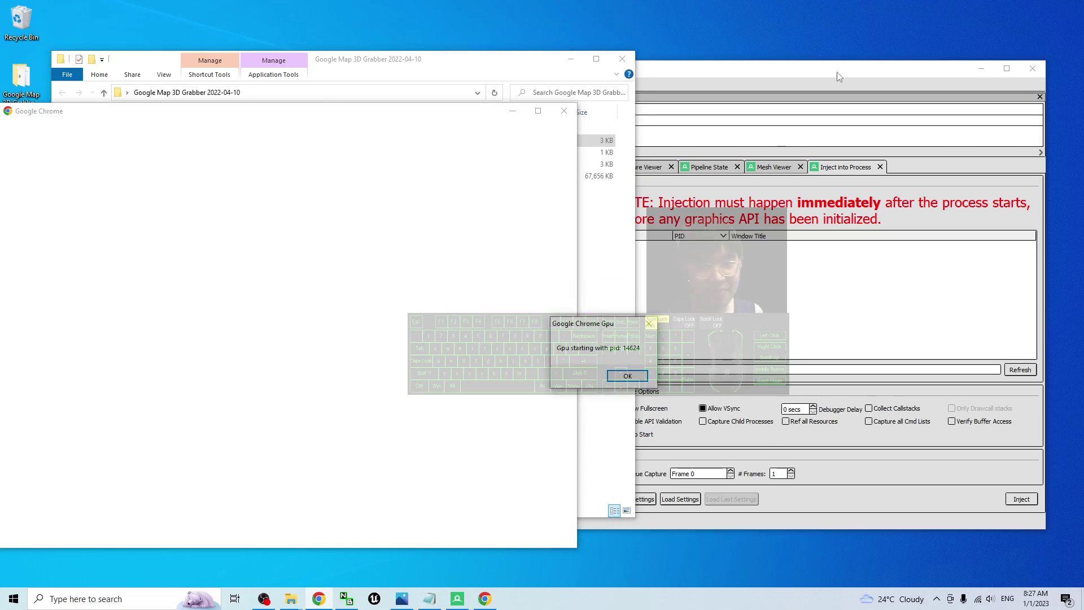
click(728, 88)
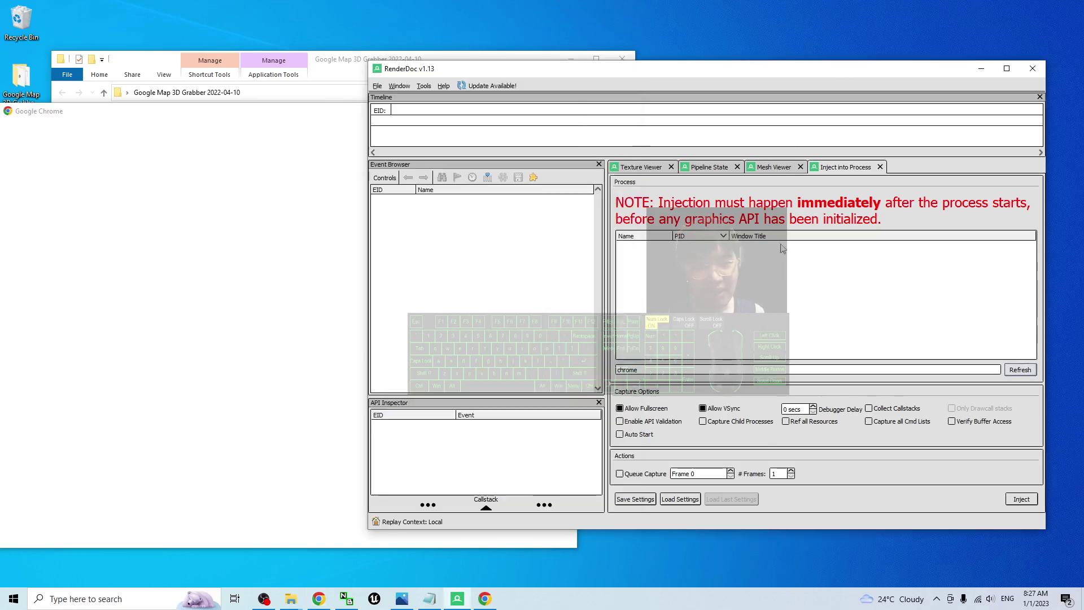
click(1023, 375)
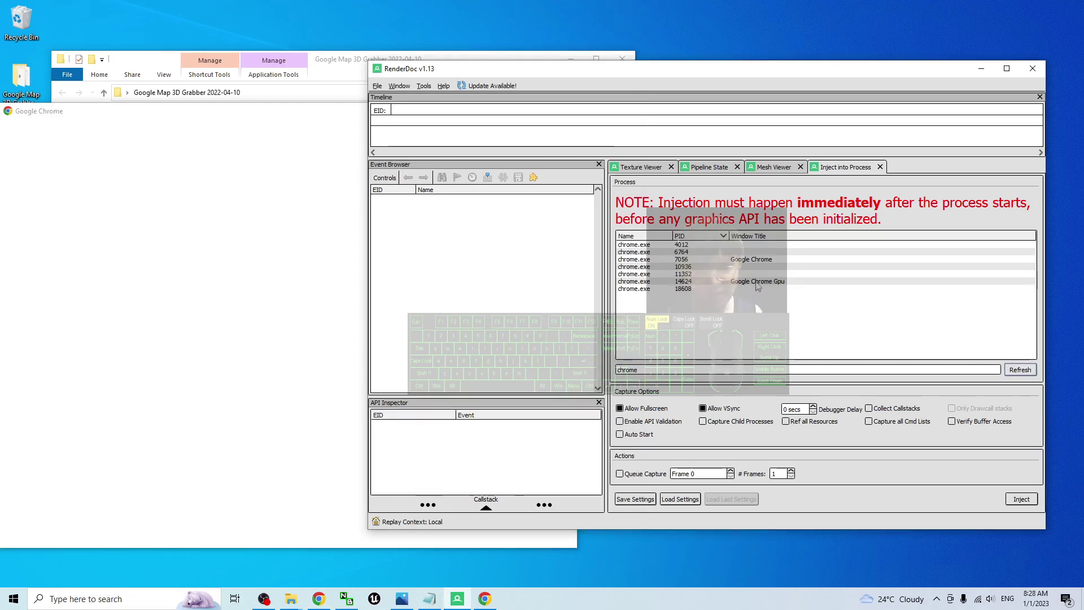
click(758, 282)
click(1021, 499)
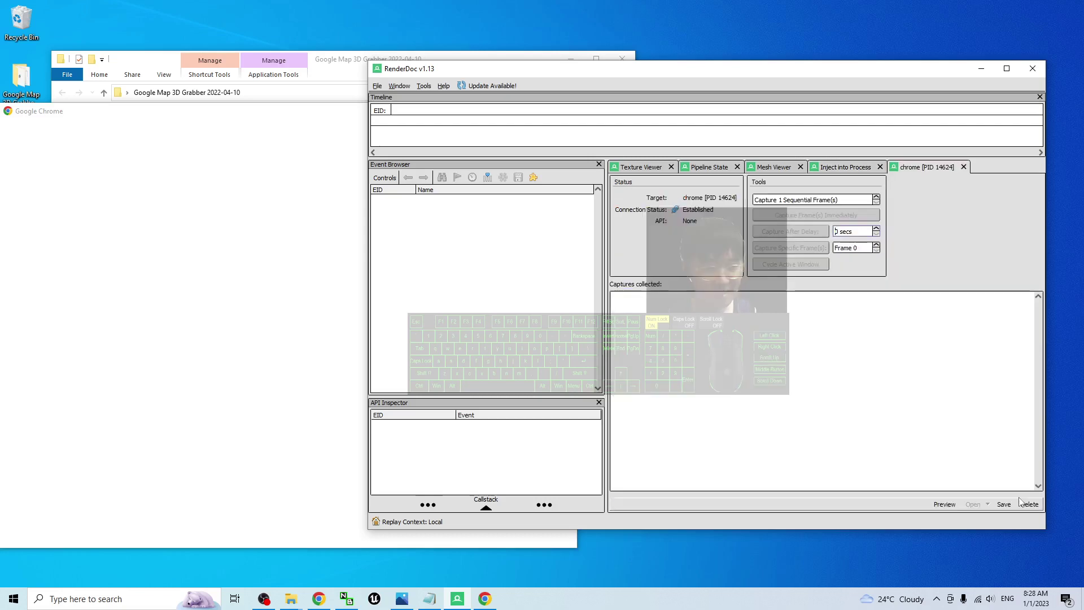
click(980, 68)
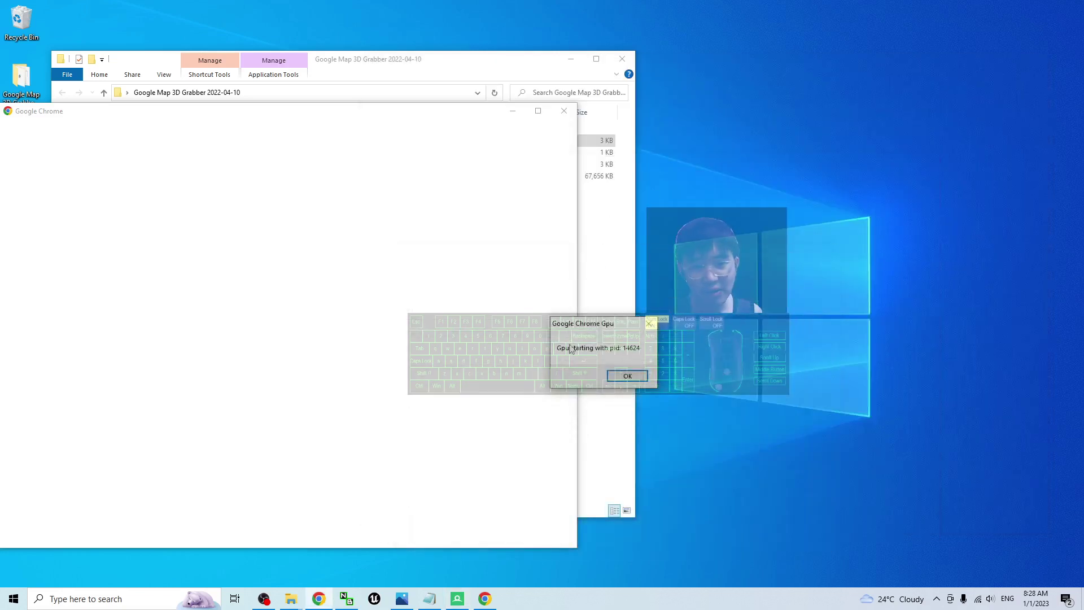
Dismiss the Chrome Gpu message with OK and choose the 'user' profile
click(627, 376)
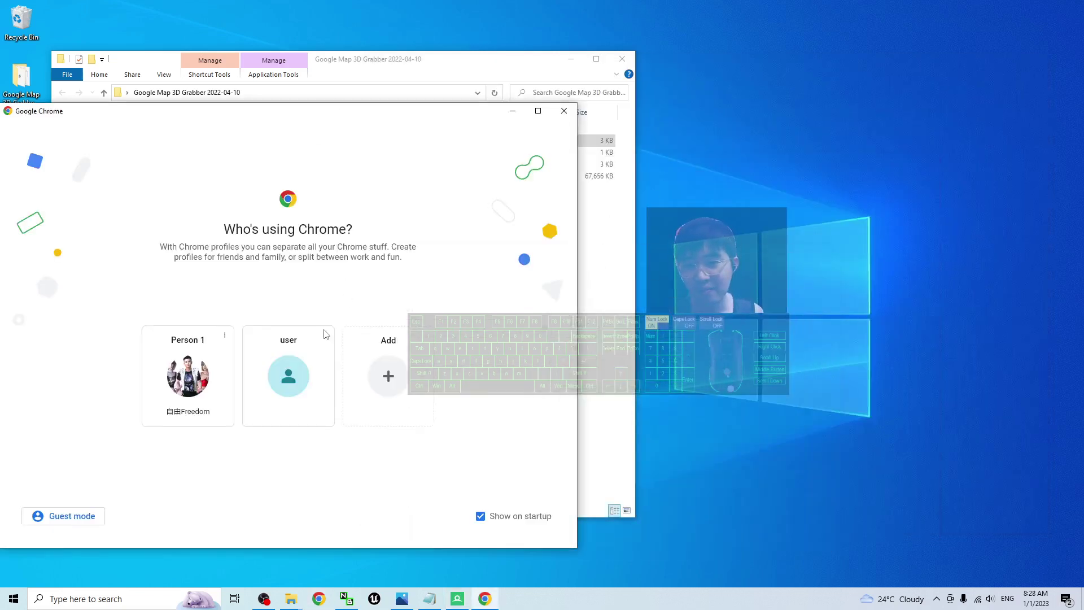
click(305, 377)
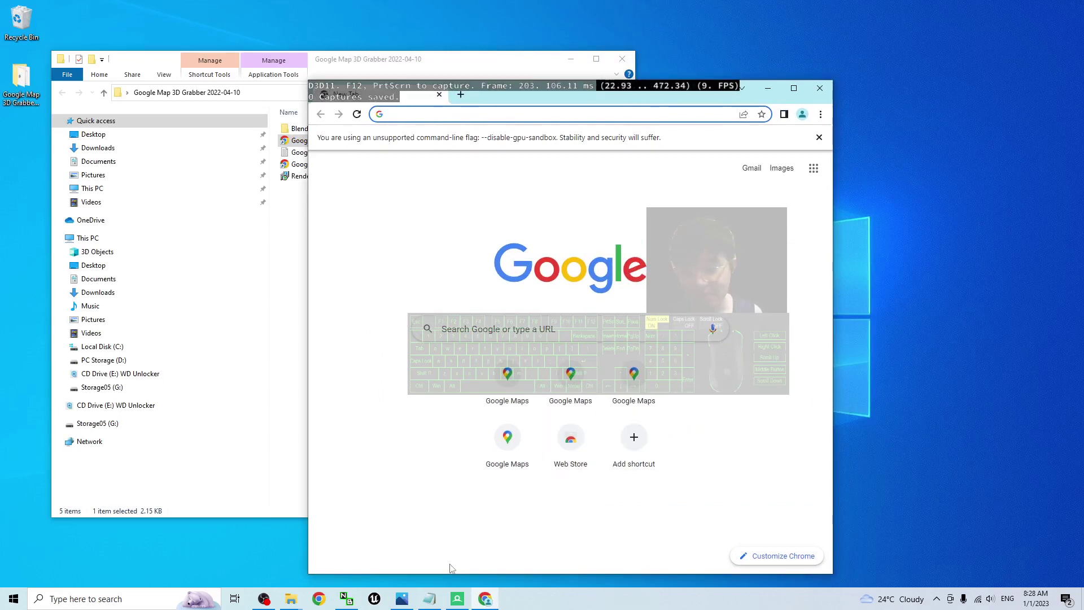
Copy the google.com/maps link from notes.txt and paste it into Chrome's address bar
click(429, 599)
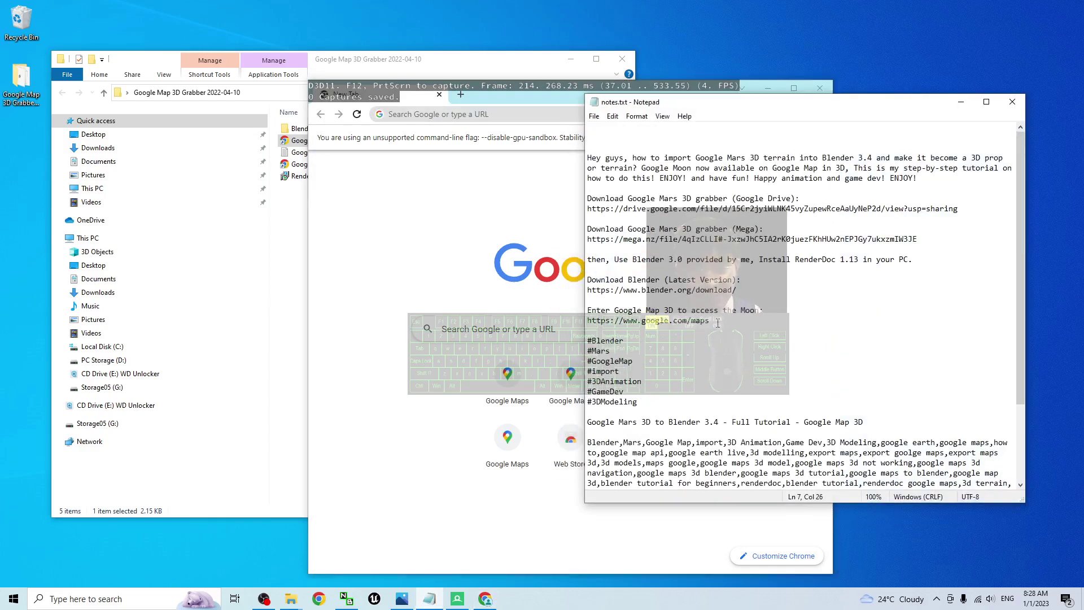
drag(717, 322, 610, 325)
key(ctrl+c)
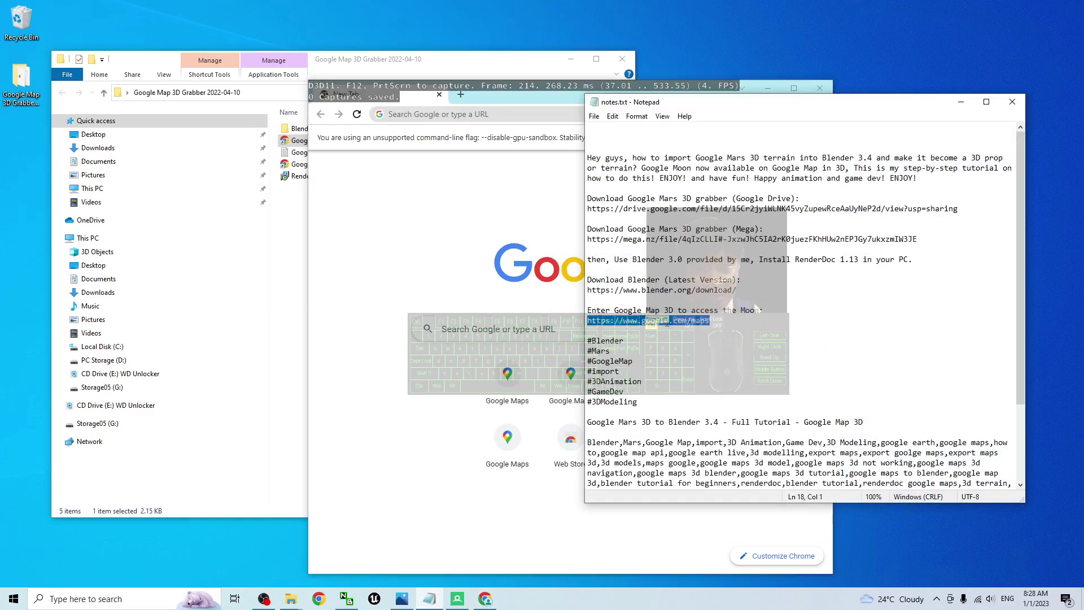
right_click(667, 323)
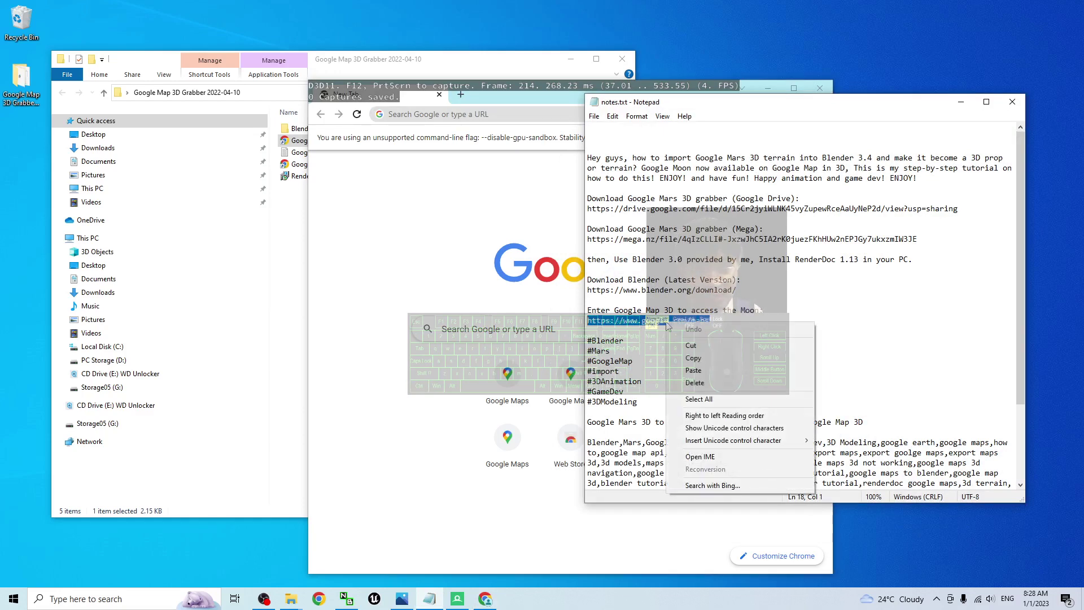
click(686, 355)
click(972, 101)
click(393, 111)
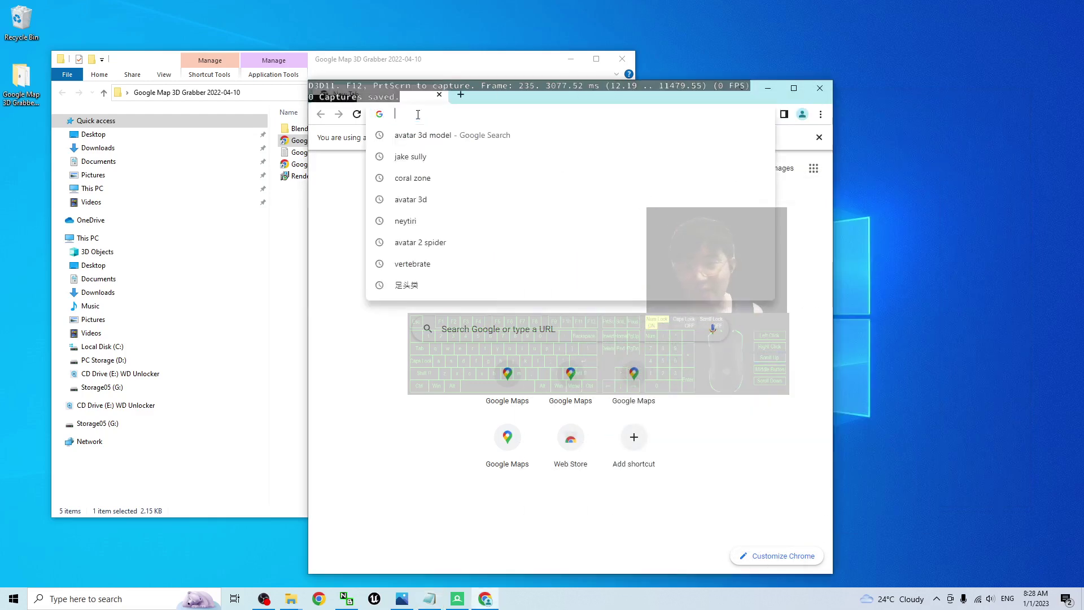
key(ctrl+v)
Load Google Maps in a maximized Chrome window and pan over Southeast Asia
key(Return)
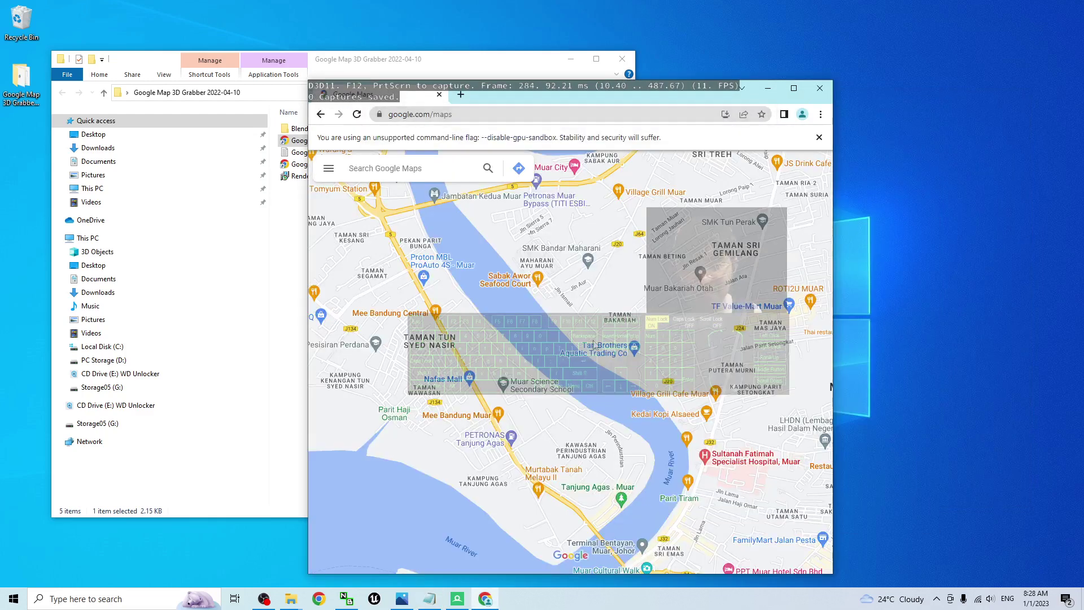
click(794, 89)
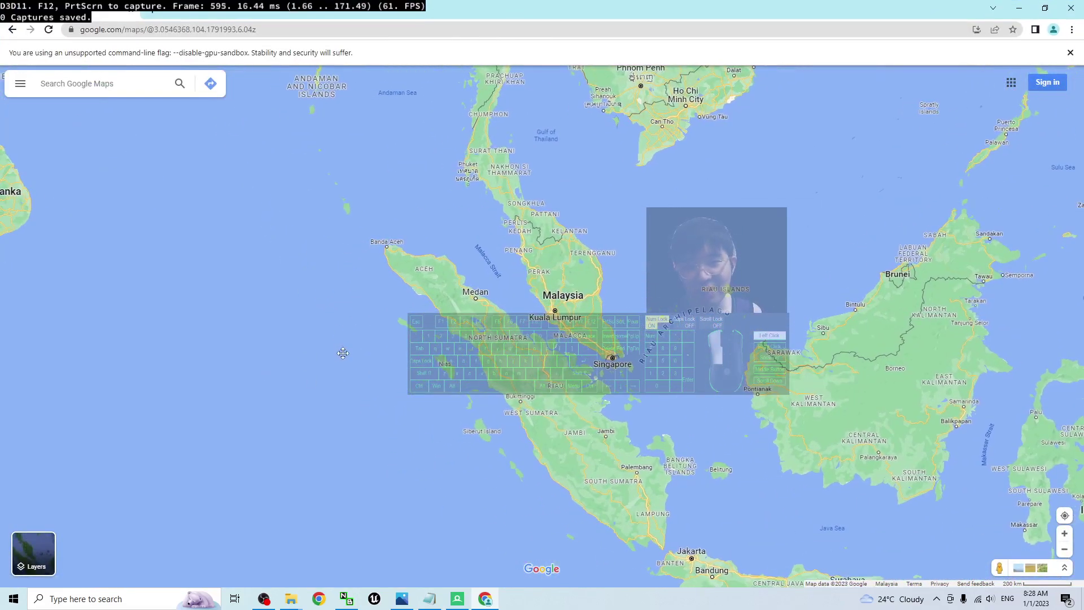
drag(496, 425, 312, 392)
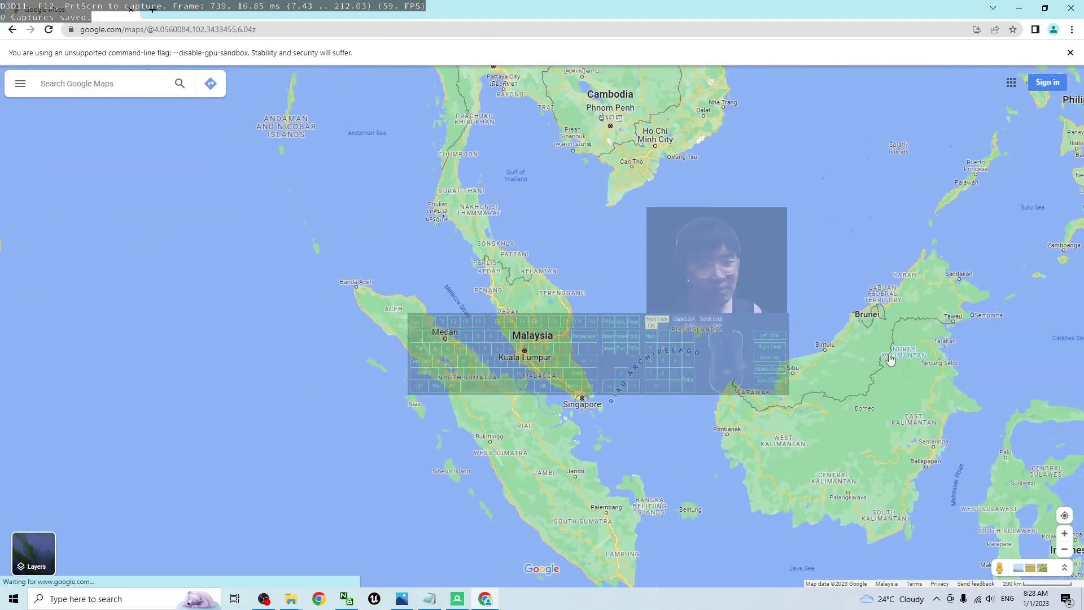
Turn on Globe view from the Layers map details options
mouse_move(36, 556)
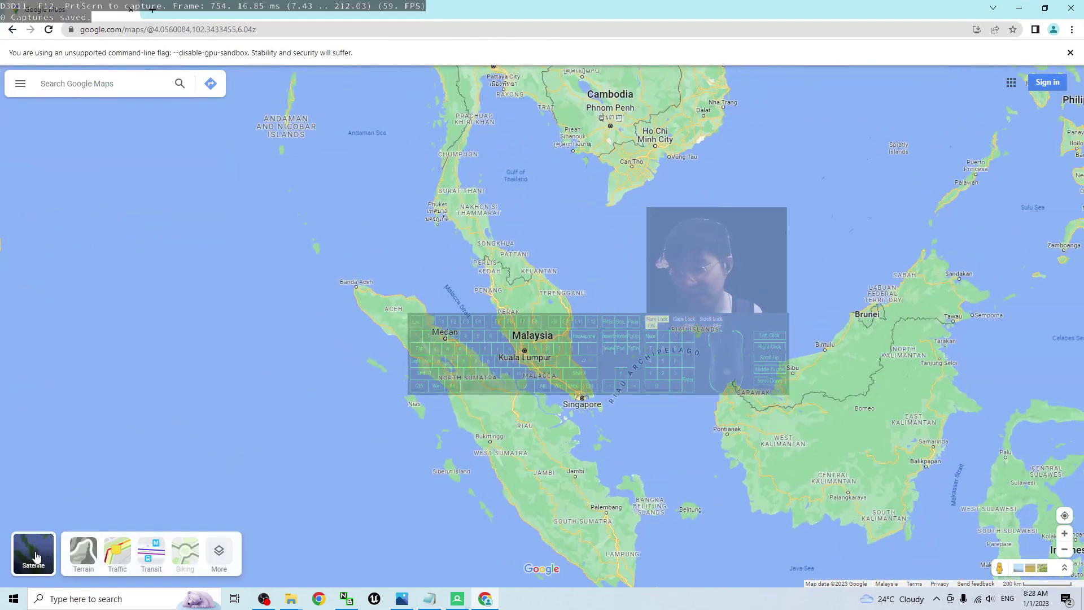
click(233, 397)
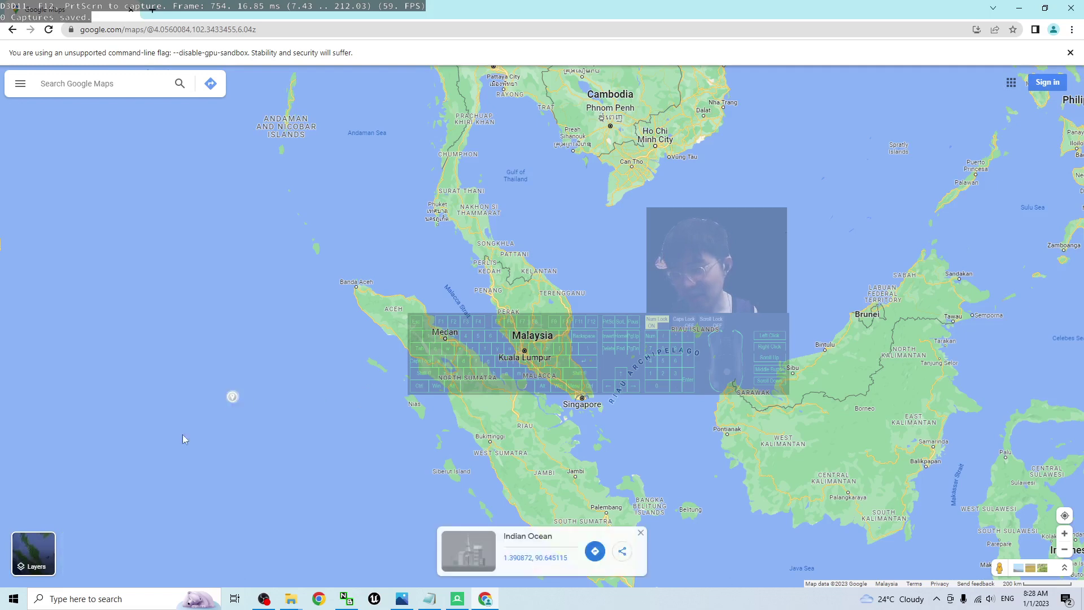
mouse_move(36, 554)
click(219, 553)
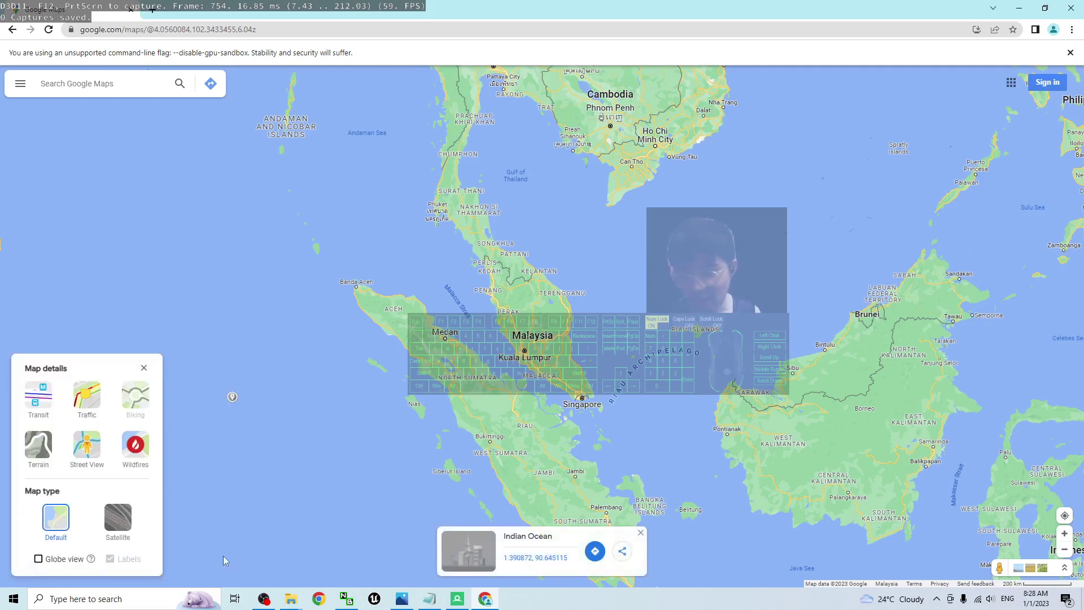
click(39, 559)
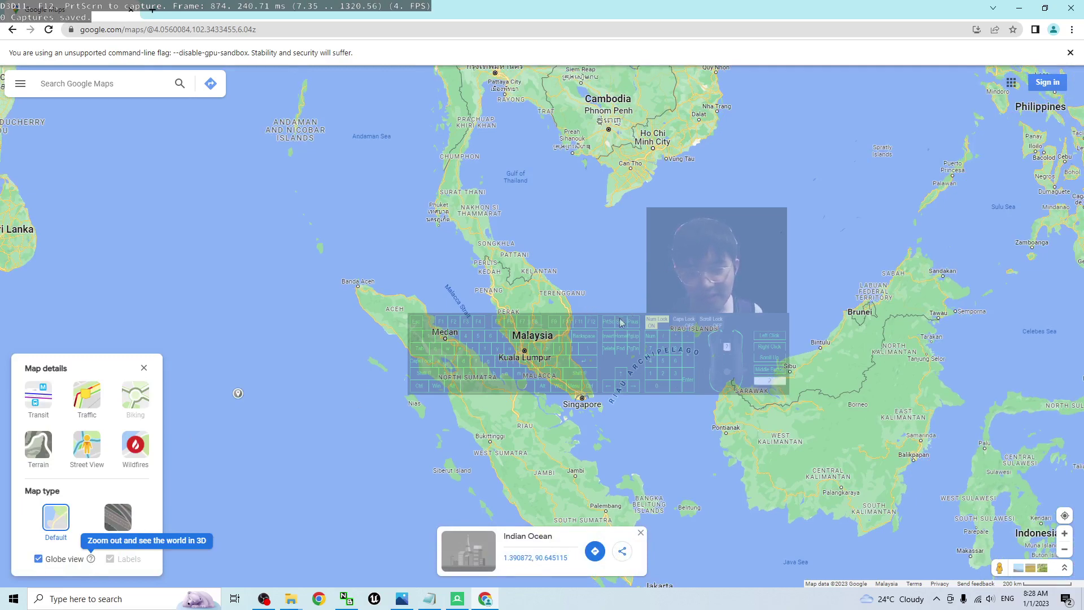
Zoom out to the full satellite globe and rotate it toward East Asia and the Pacific
scroll(620, 323, down, 1)
scroll(621, 323, down, 3)
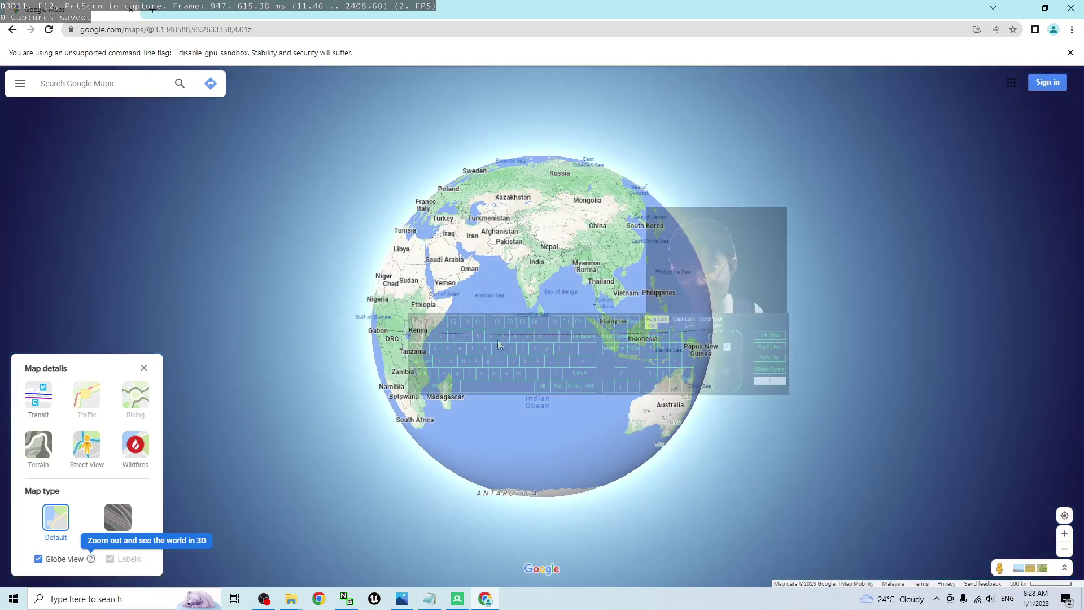
drag(834, 356, 677, 404)
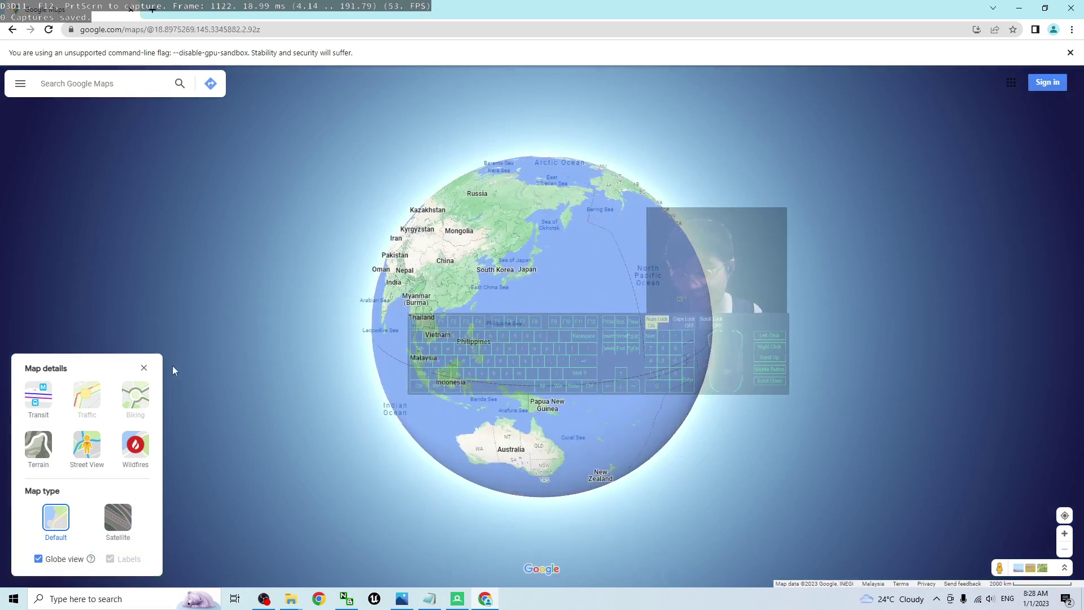
click(144, 368)
Switch Google Maps to Satellite imagery and change the globe from Earth to Mars
click(32, 567)
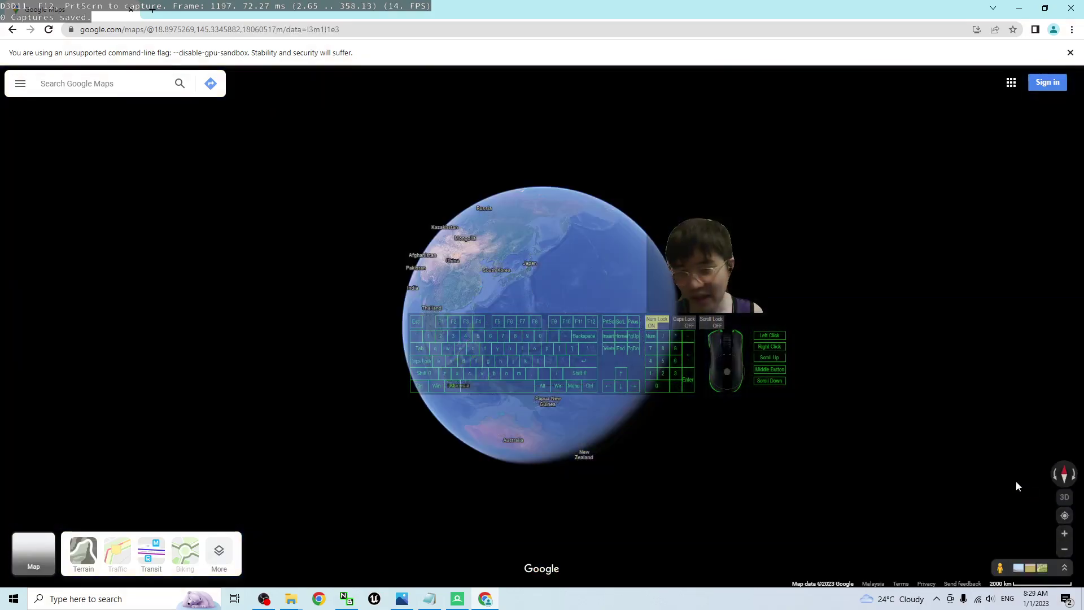
scroll(534, 313, down, 5)
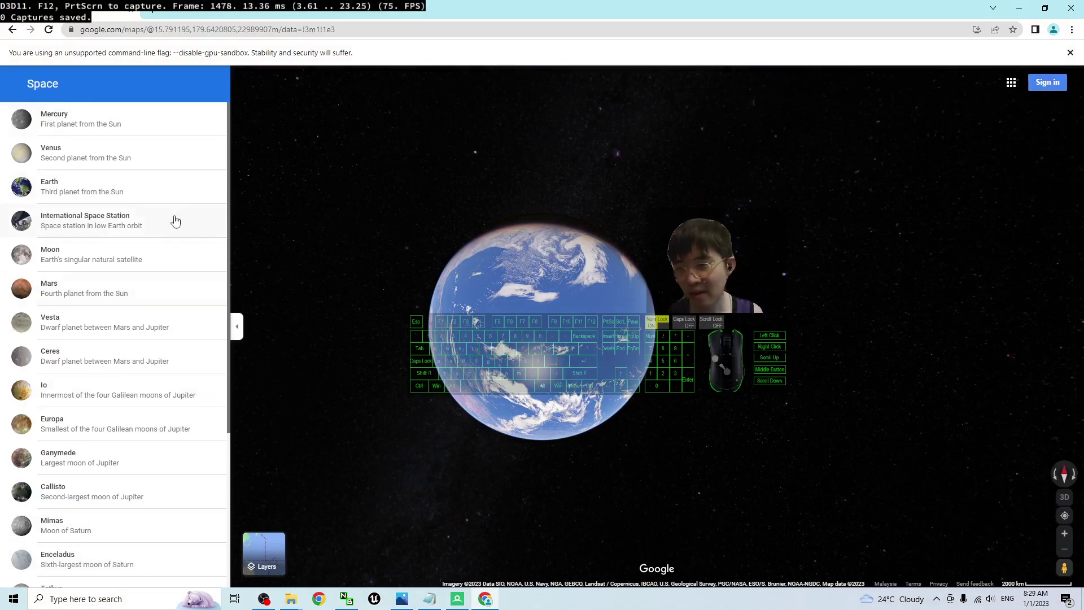
click(97, 291)
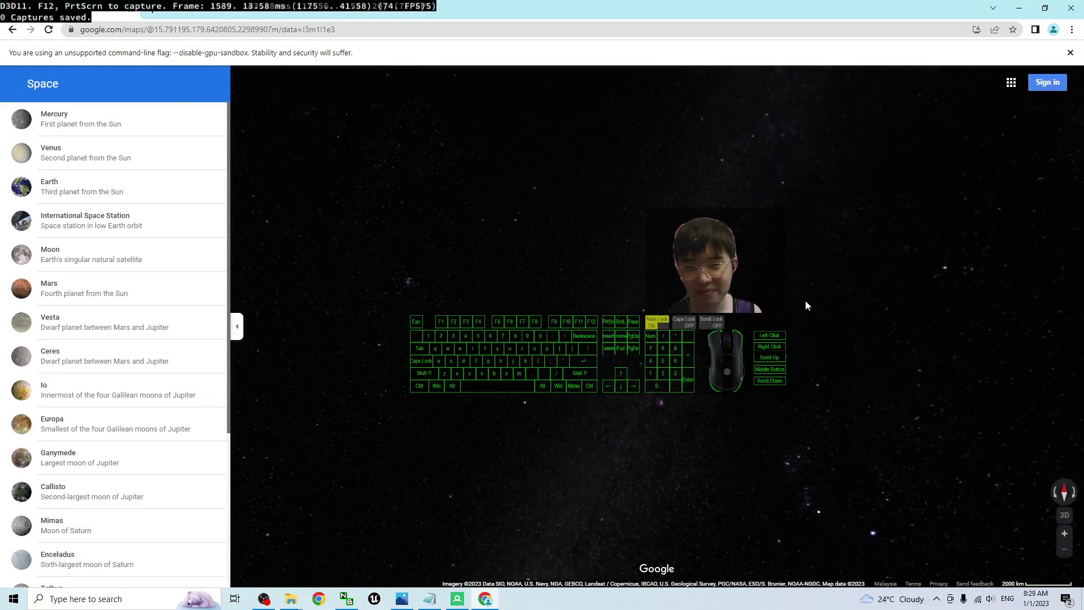
Zoom and rotate the Mars globe toward another region
scroll(569, 336, up, 1)
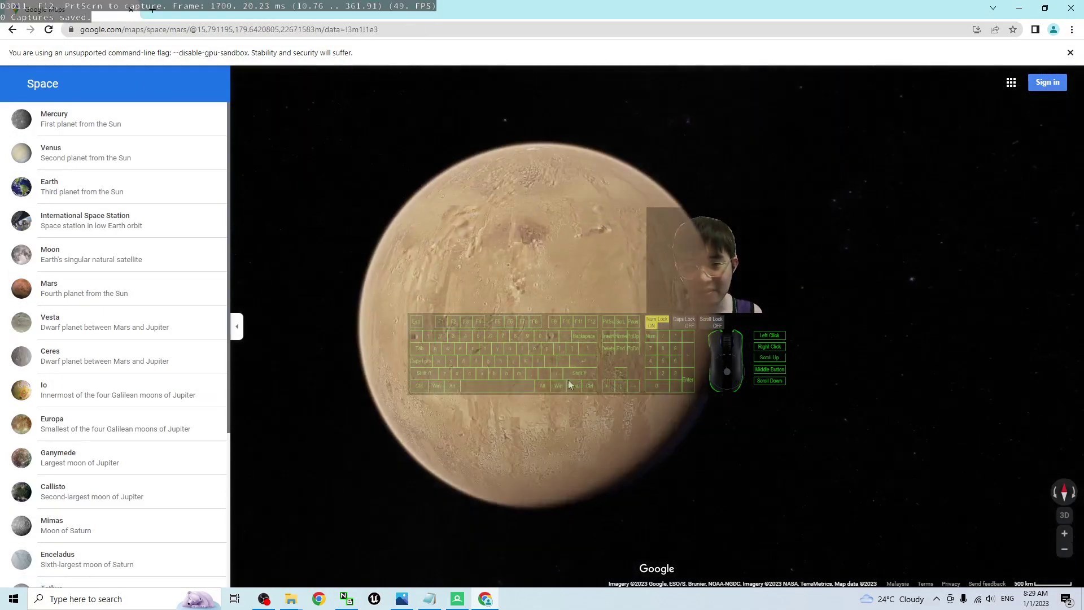
scroll(531, 407, up, 3)
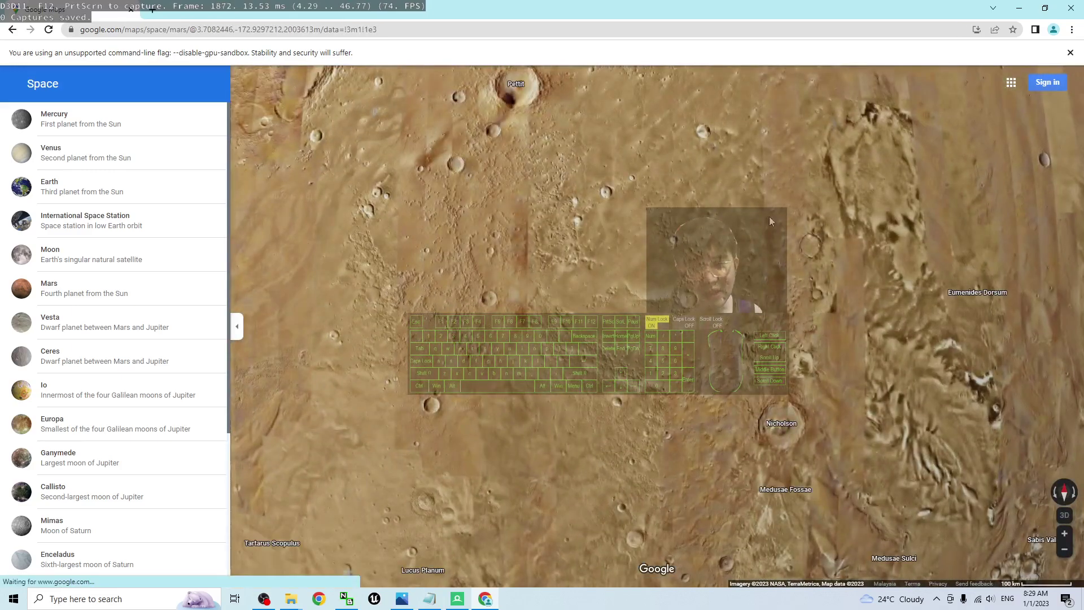
scroll(540, 293, down, 5)
drag(540, 294, 672, 467)
scroll(744, 213, up, 2)
scroll(744, 213, up, 4)
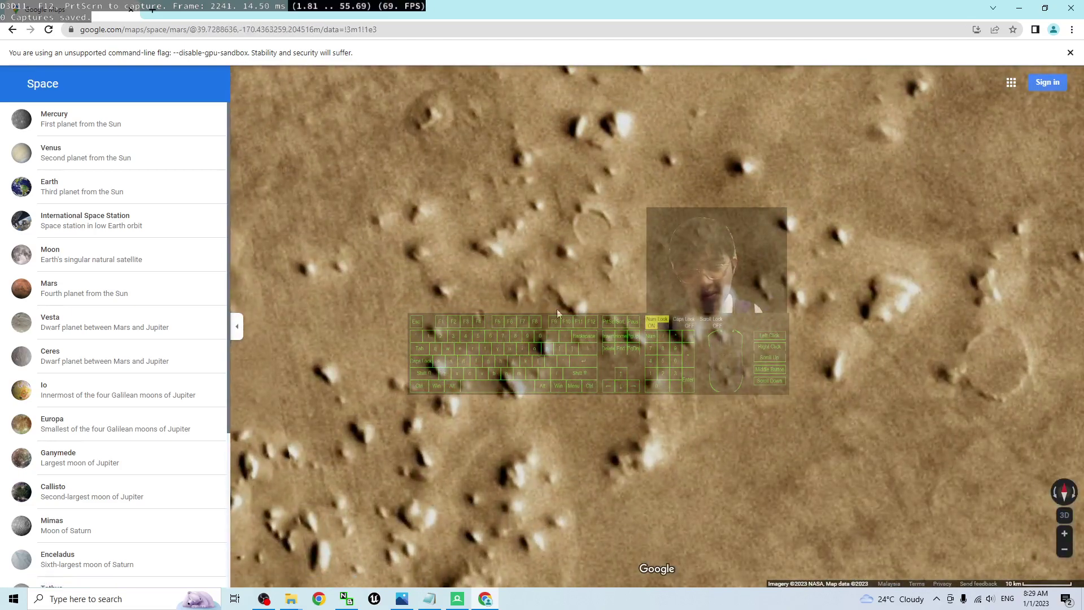
scroll(753, 299, down, 5)
Zoom and drag the Mars globe to centre the Pettit crater
mouse_move(627, 334)
mouse_down()
mouse_move(609, 333)
mouse_move(609, 345)
mouse_up()
scroll(589, 198, up, 4)
scroll(689, 402, up, 3)
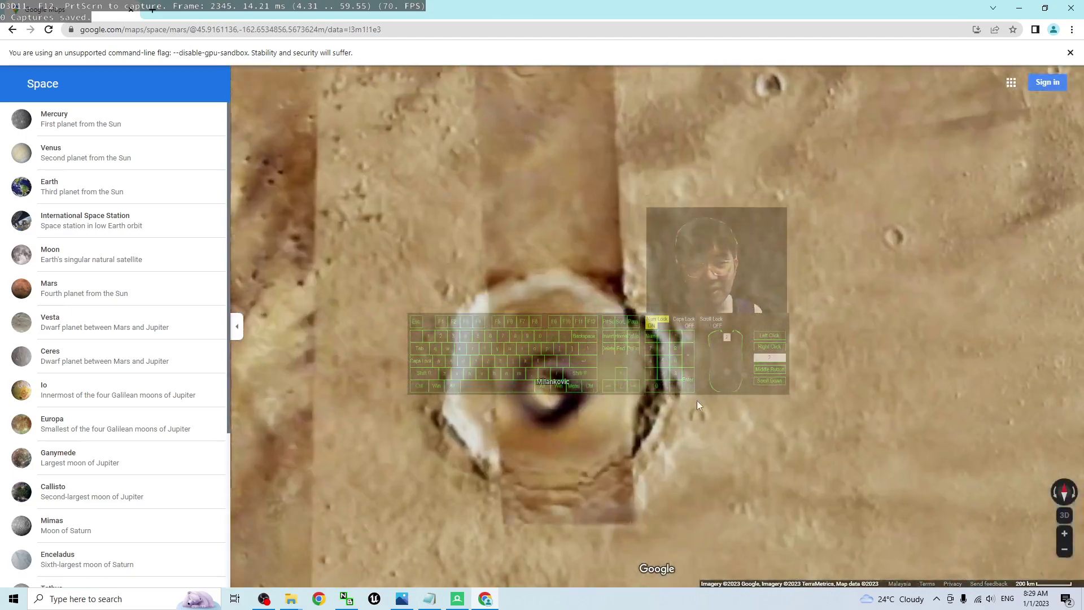
scroll(600, 384, down, 2)
scroll(608, 388, down, 5)
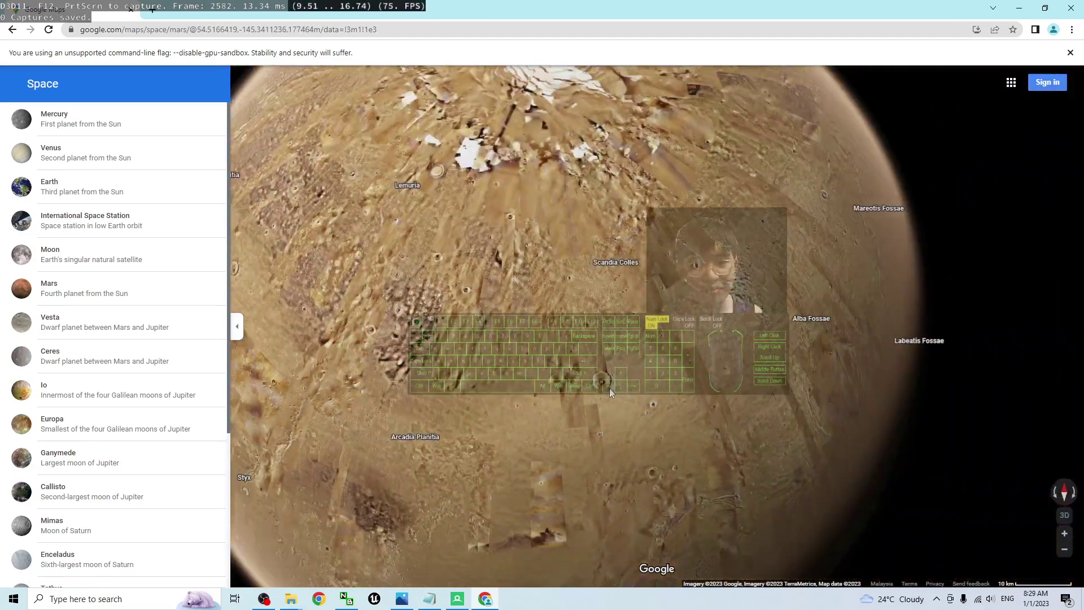
drag(609, 388, 407, 274)
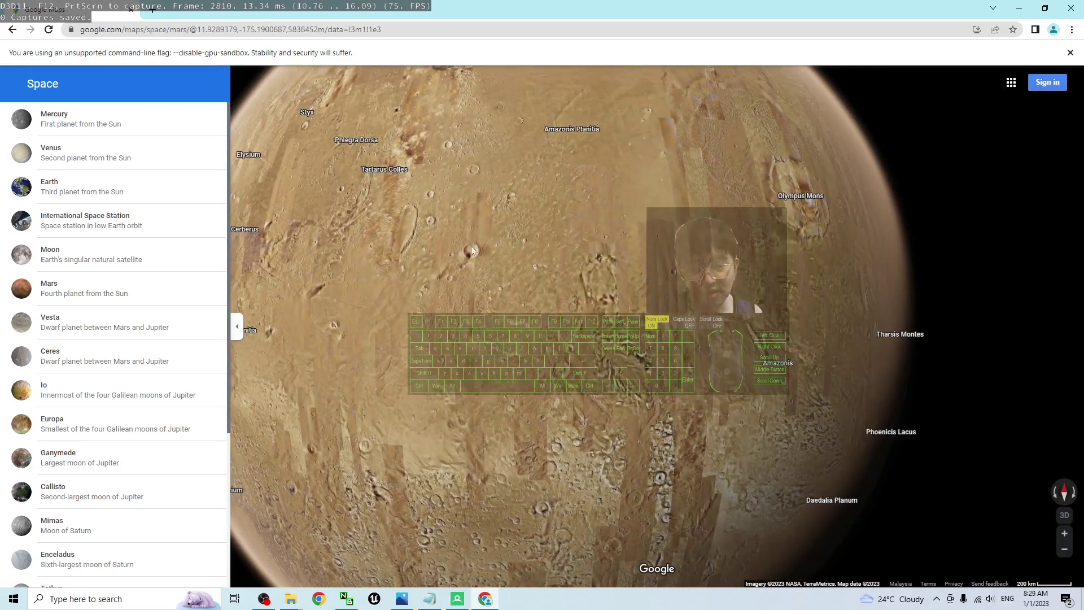
scroll(473, 241, up, 5)
scroll(415, 276, down, 2)
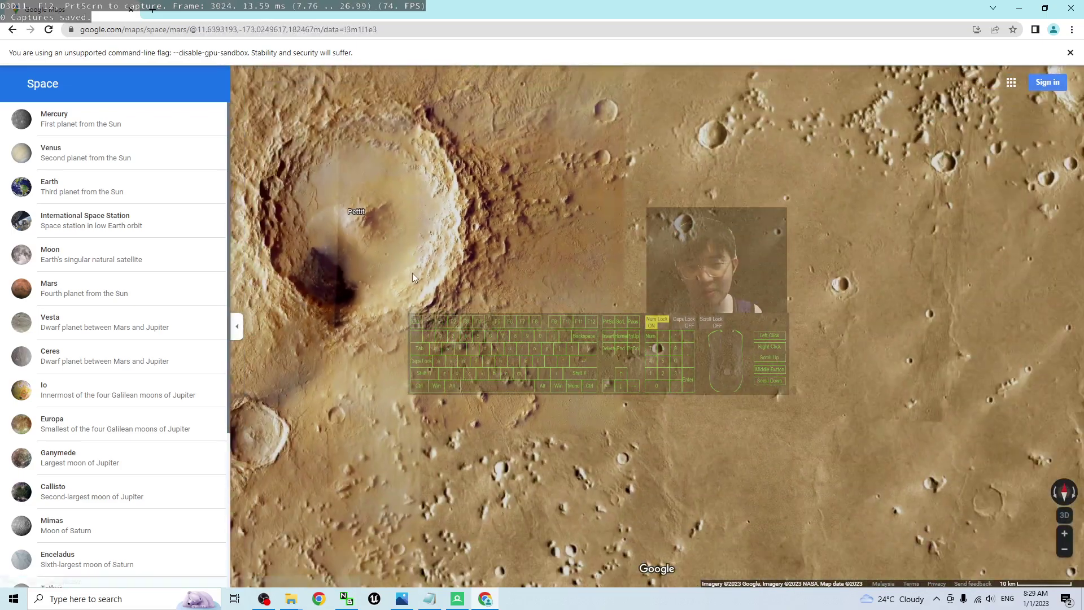
drag(412, 272, 593, 348)
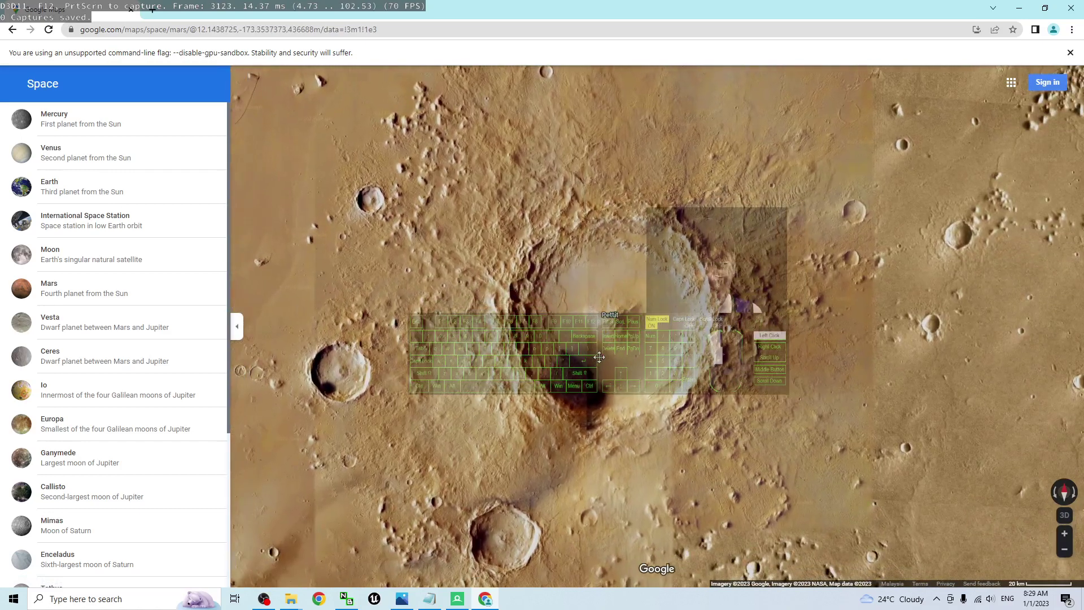
Tilt the map to 3D and back to flat top-down, then glance at cover.jpg
click(1064, 516)
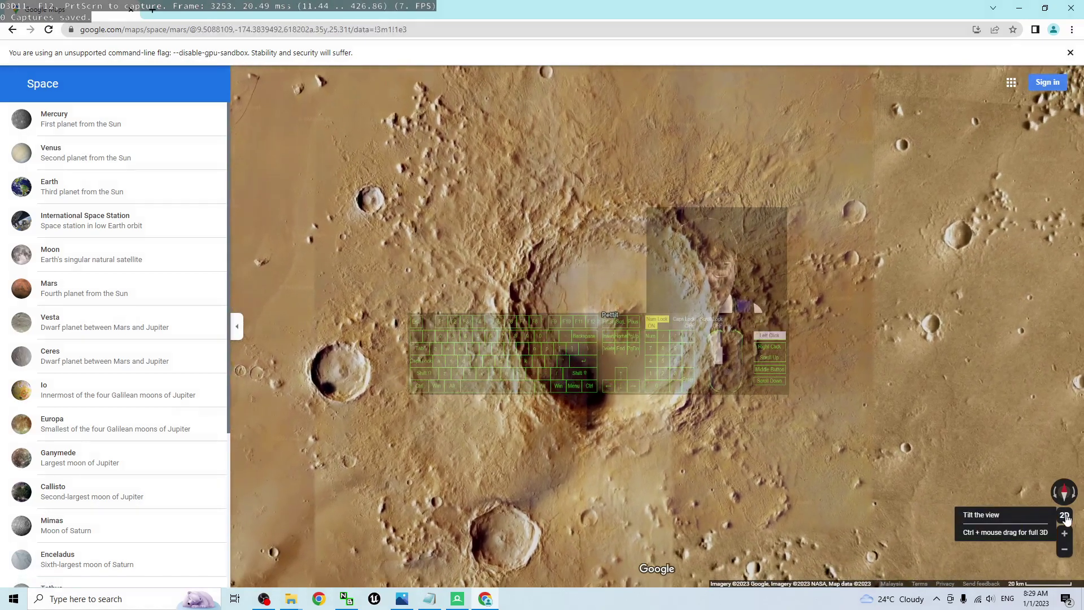
click(1064, 516)
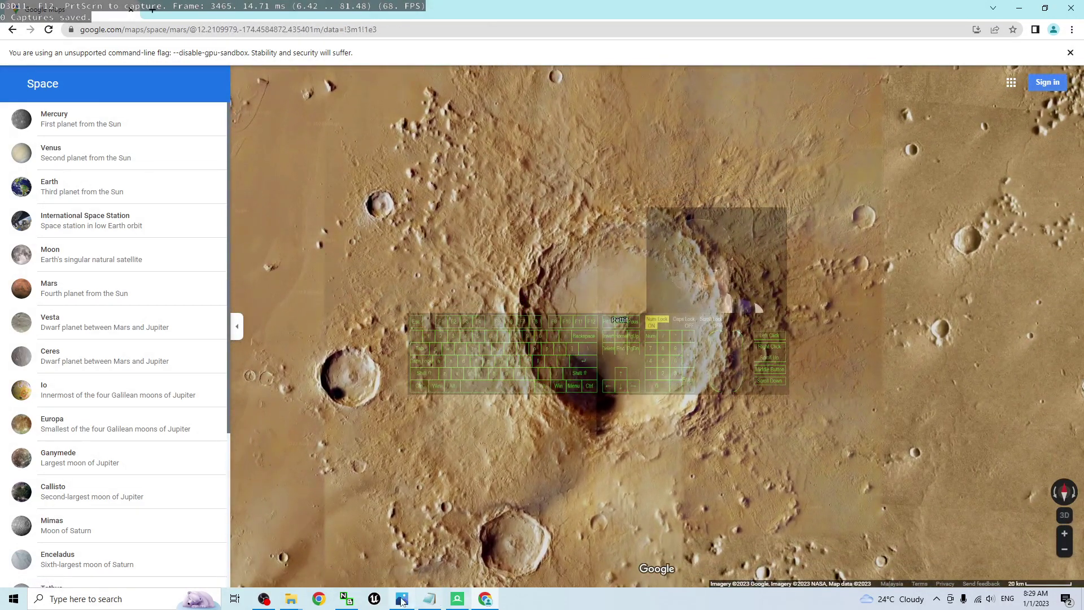
click(403, 600)
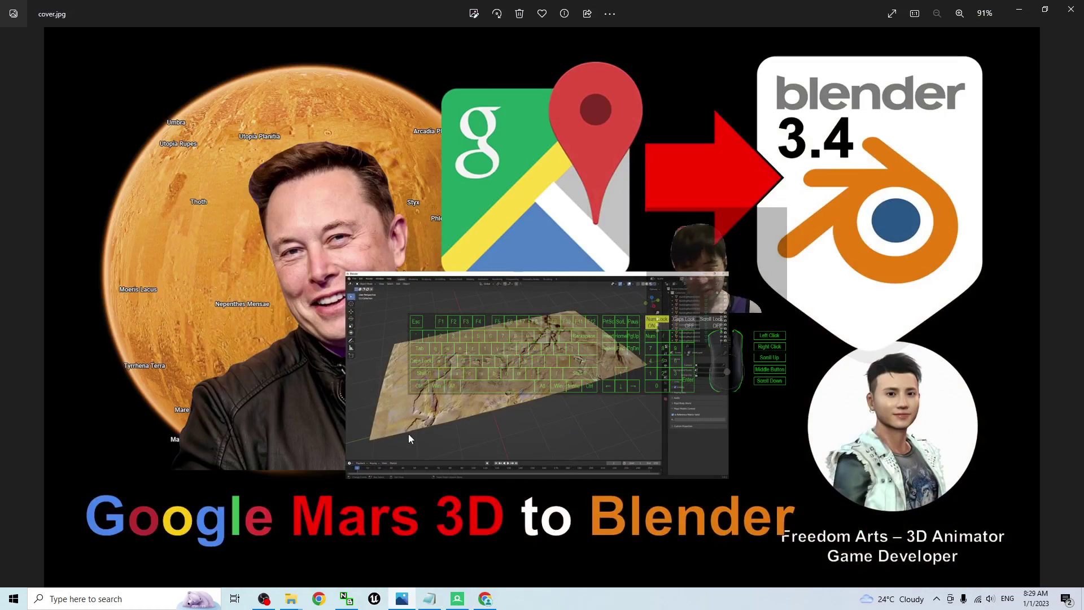
click(1020, 14)
Set RenderDoc's capture delay to 5 seconds, start the delayed capture, and nudge the Mars map
click(459, 600)
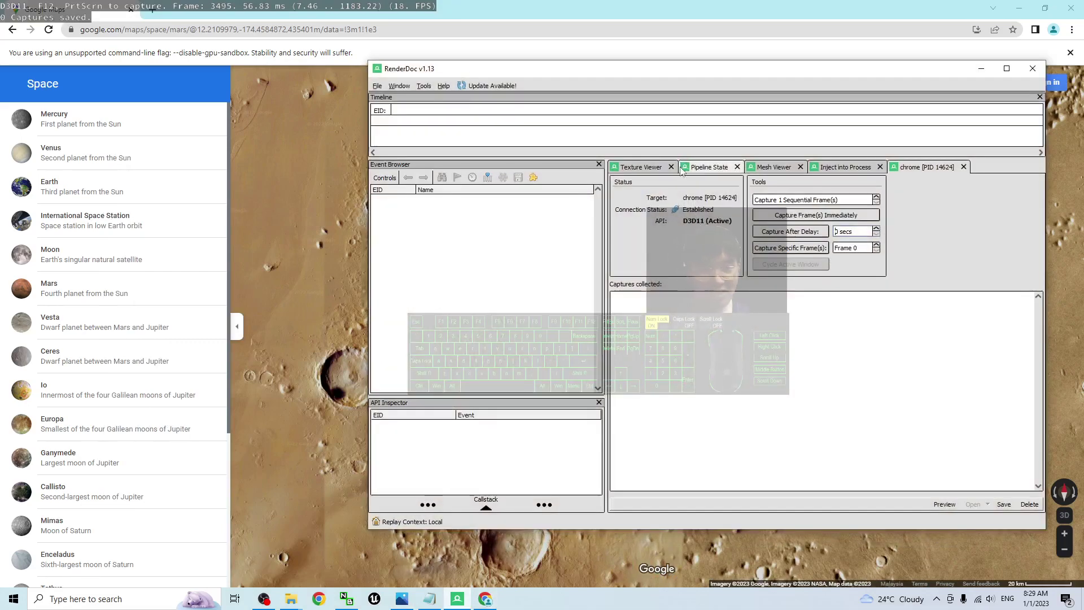
drag(839, 233, 824, 230)
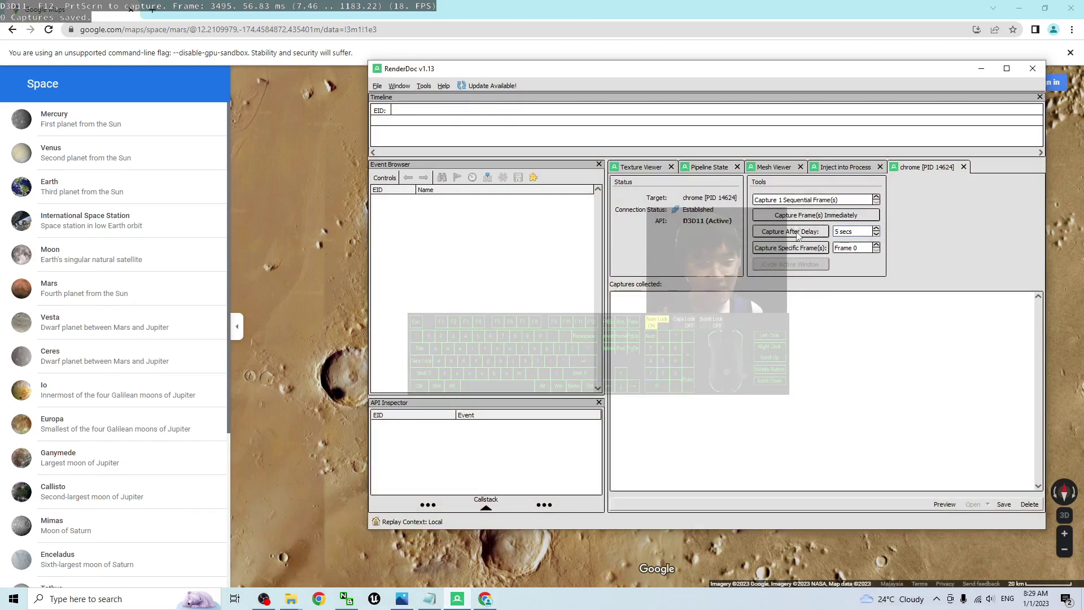
click(796, 235)
drag(693, 329, 663, 373)
Capture the Pettit crater map view as frame 3790 with F12
key(F12)
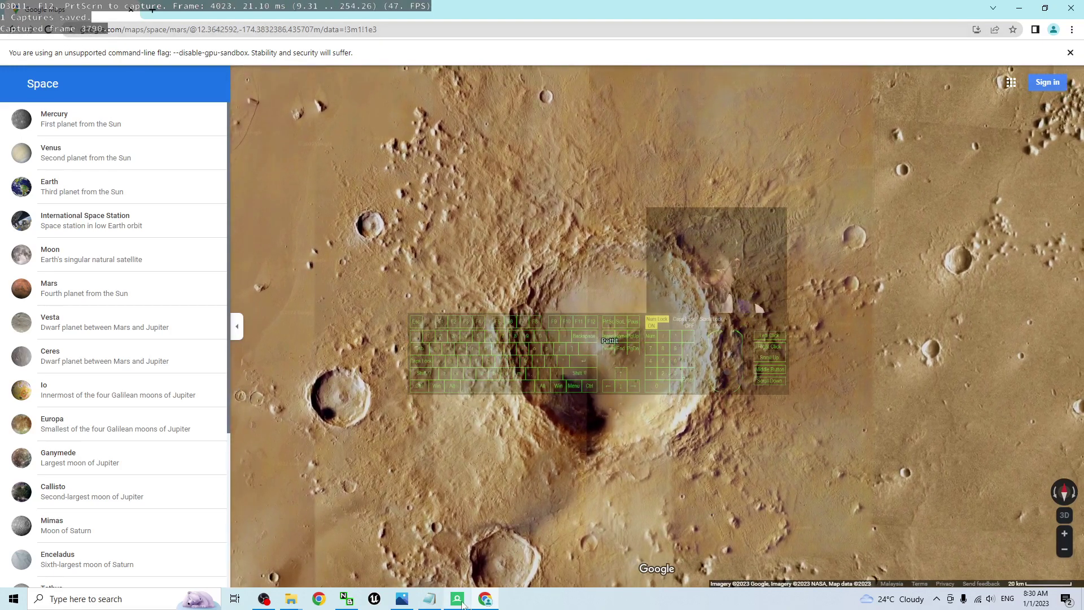
Open the Save dialog for RenderDoc's frame 3790 capture
click(462, 600)
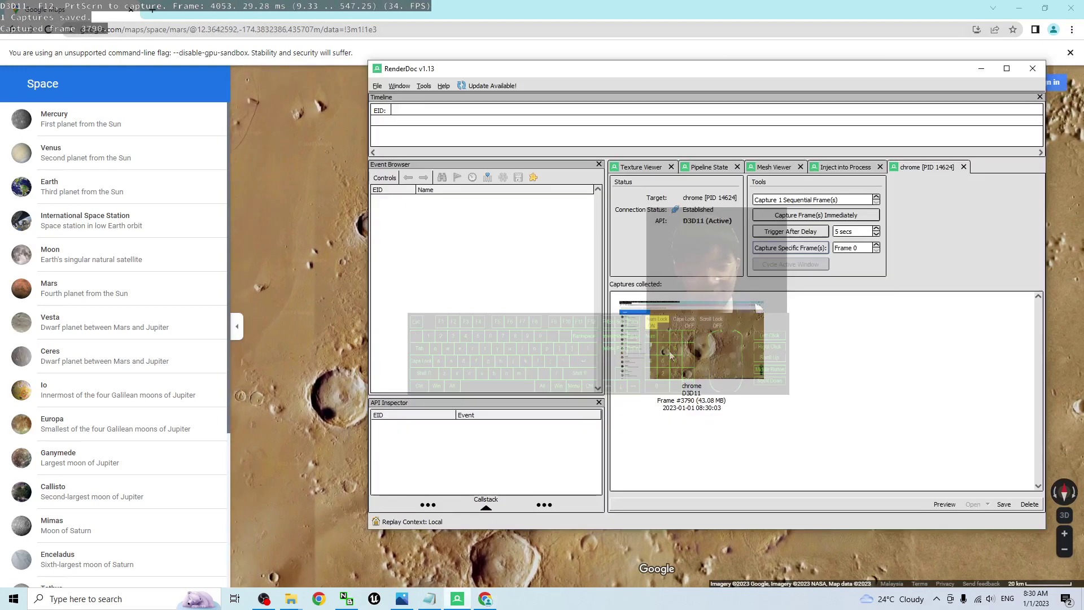
right_click(701, 330)
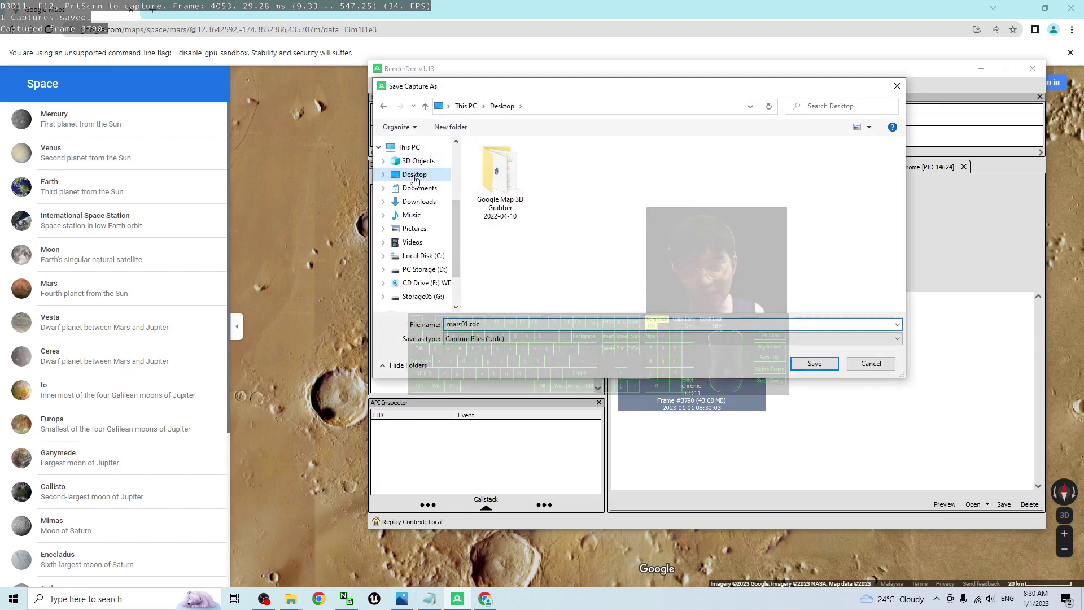
click(478, 325)
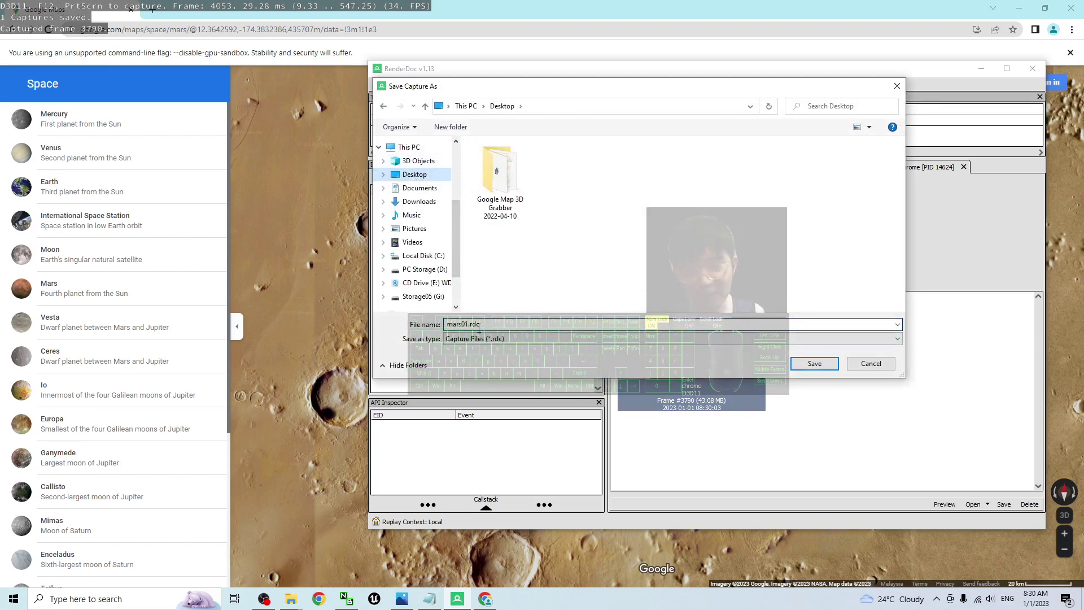
Create a new Desktop folder named mars01 and open it
right_click(563, 217)
mouse_move(700, 334)
click(749, 337)
text(mar)
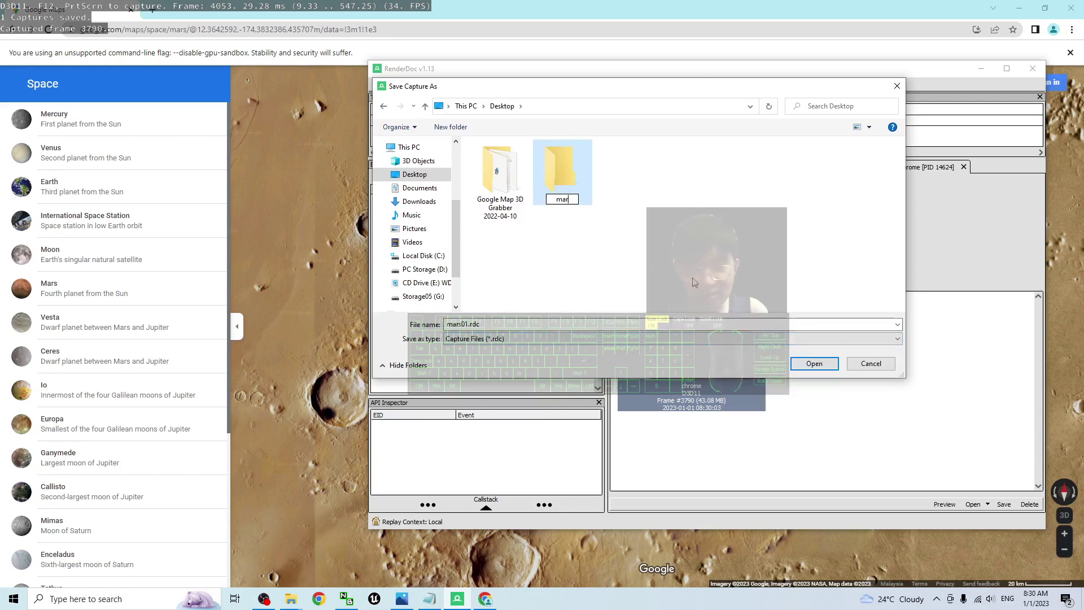
text(s01)
key(Return)
key(Return)
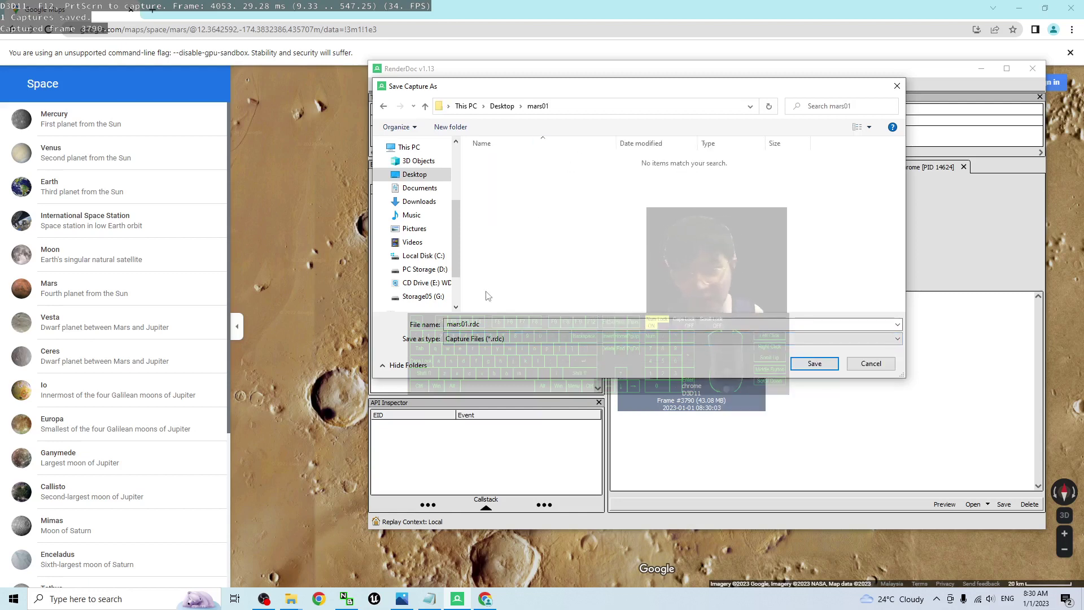
Save the capture as mars01.rdc in the mars01 folder
click(491, 325)
text(mars0)
click(793, 367)
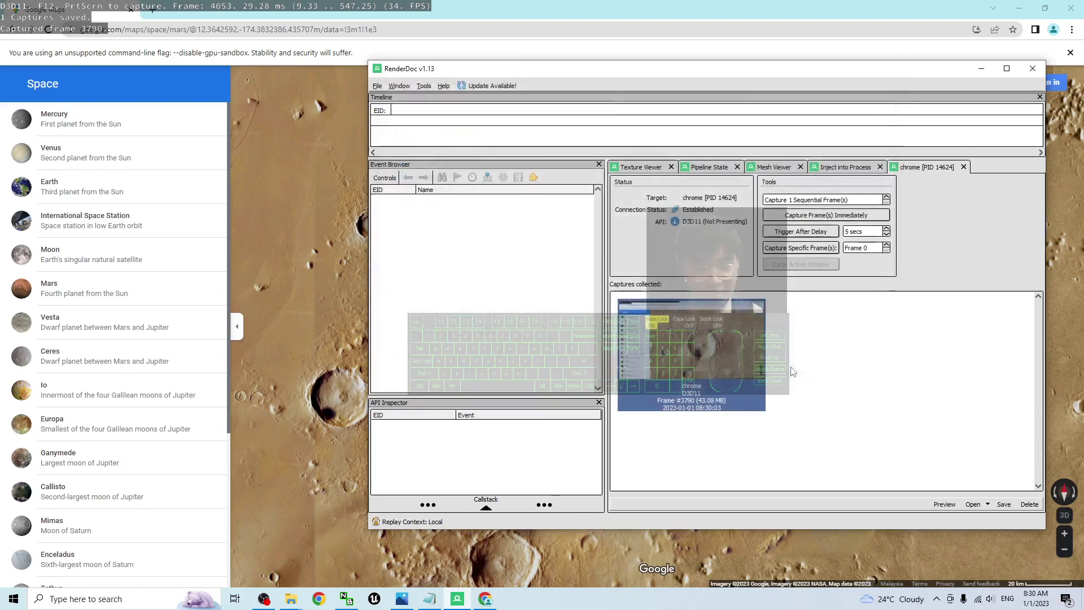
Minimize RenderDoc and Chrome and open the Desktop mars01 folder to check the capture
click(980, 68)
click(1019, 8)
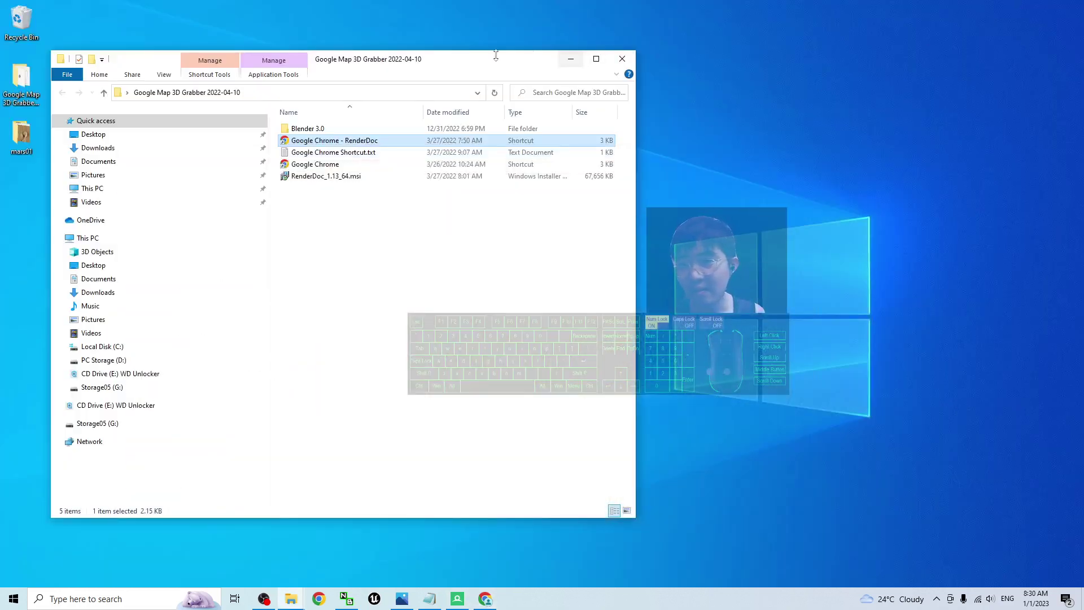
double_click(21, 136)
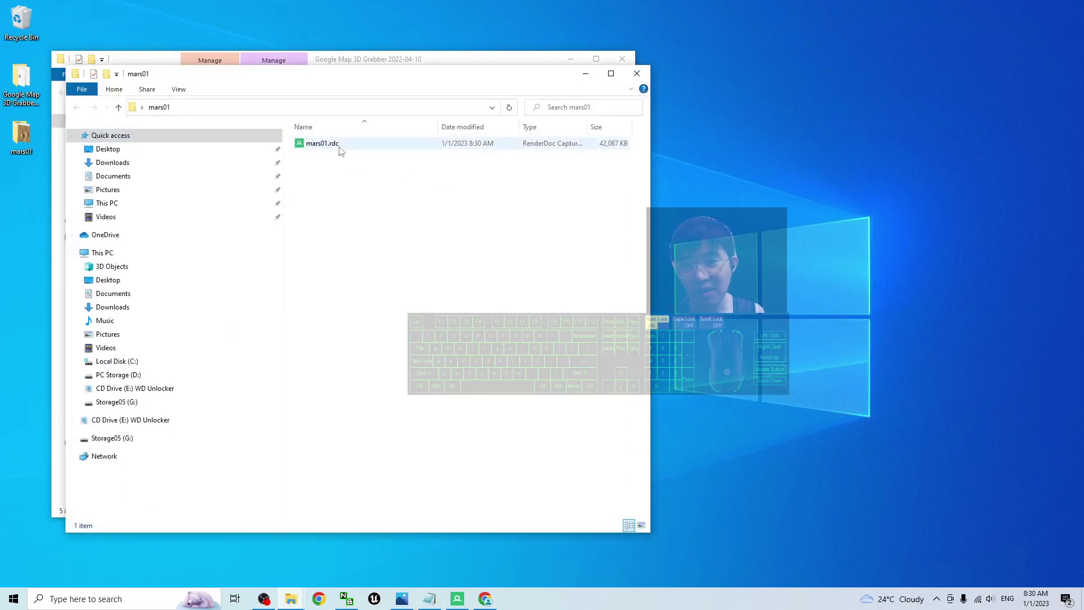
Close the folder and launch blender.exe from the Blender 3.0 folder
click(637, 74)
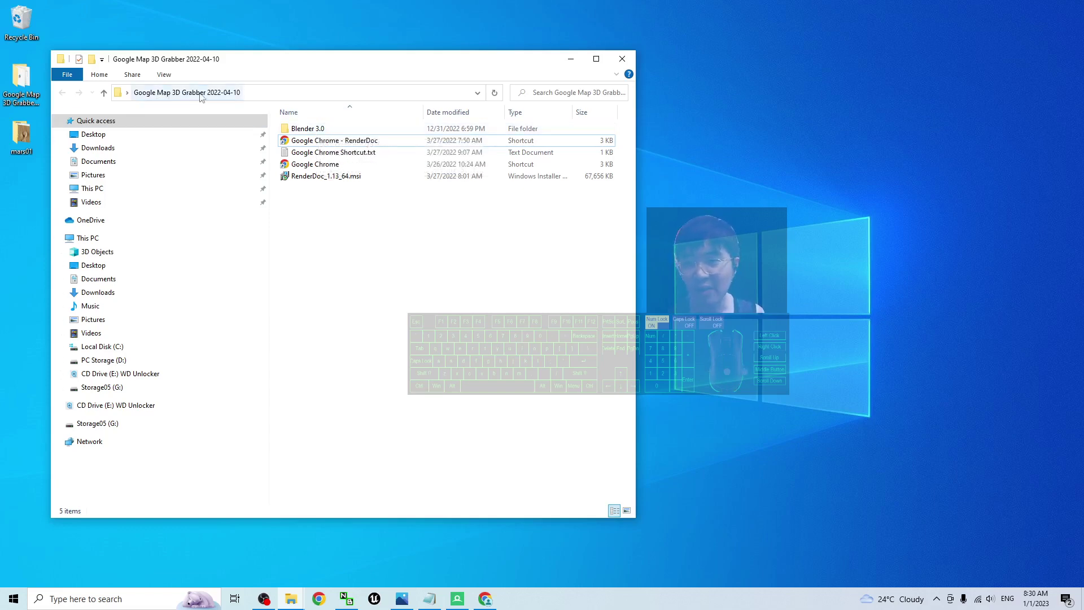
double_click(314, 129)
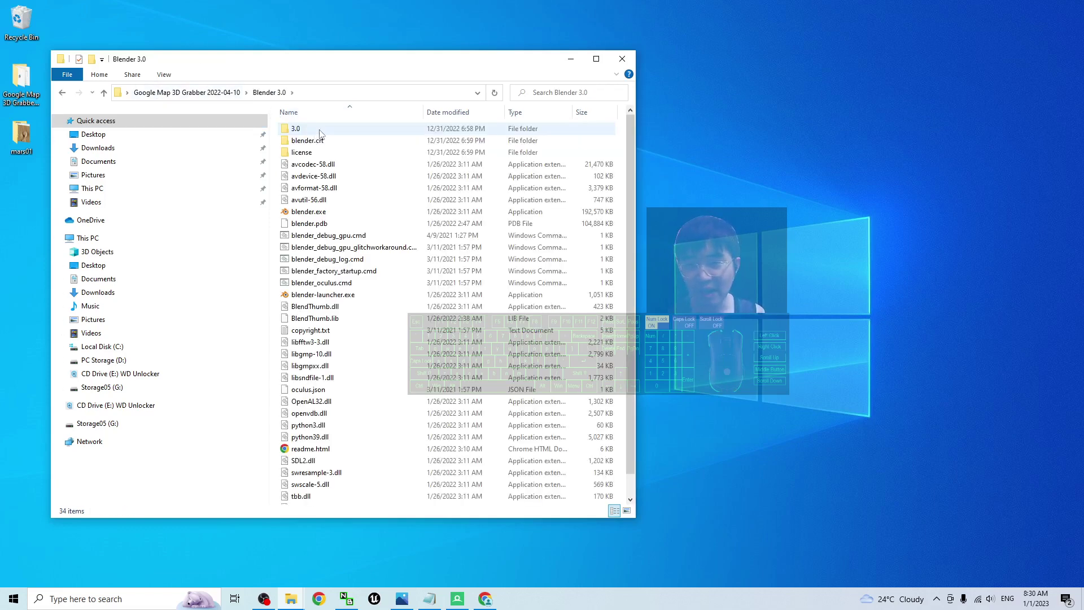
double_click(309, 213)
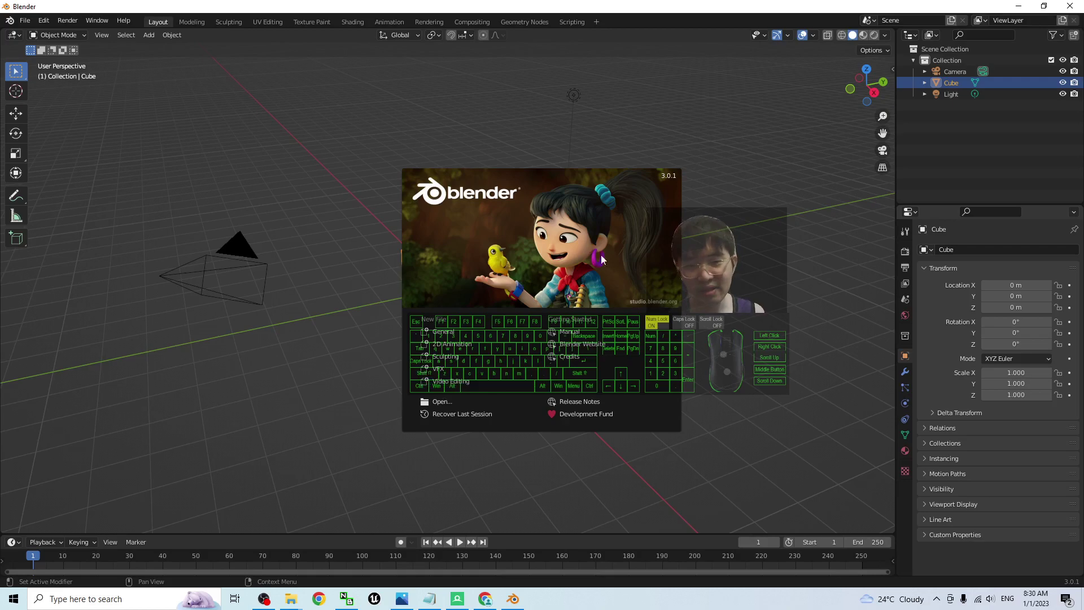
Dismiss Blender's splash screen and briefly view the cover.jpg image
click(602, 259)
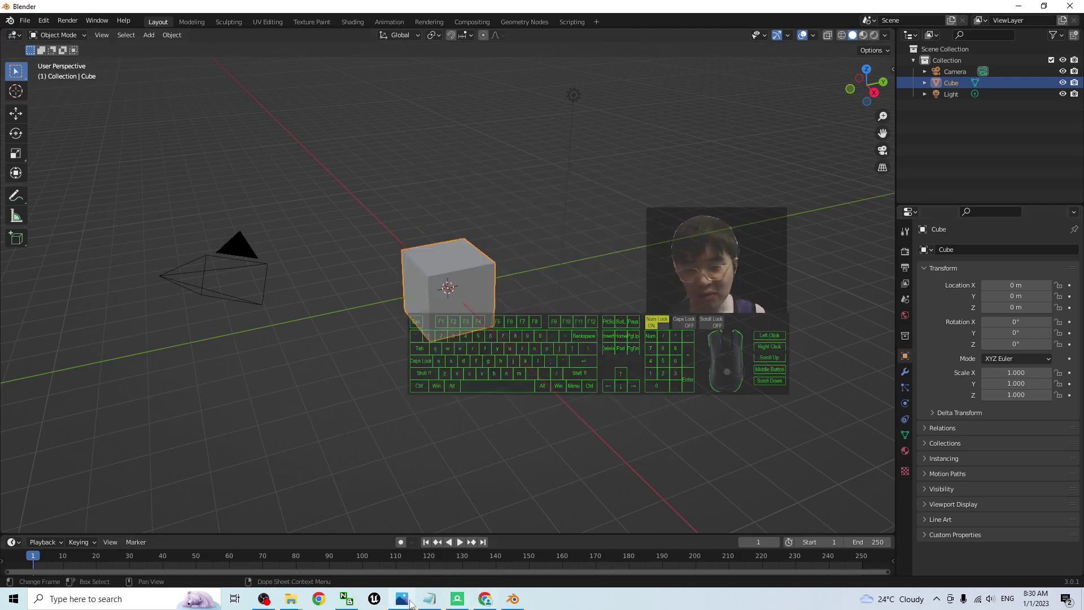
click(402, 598)
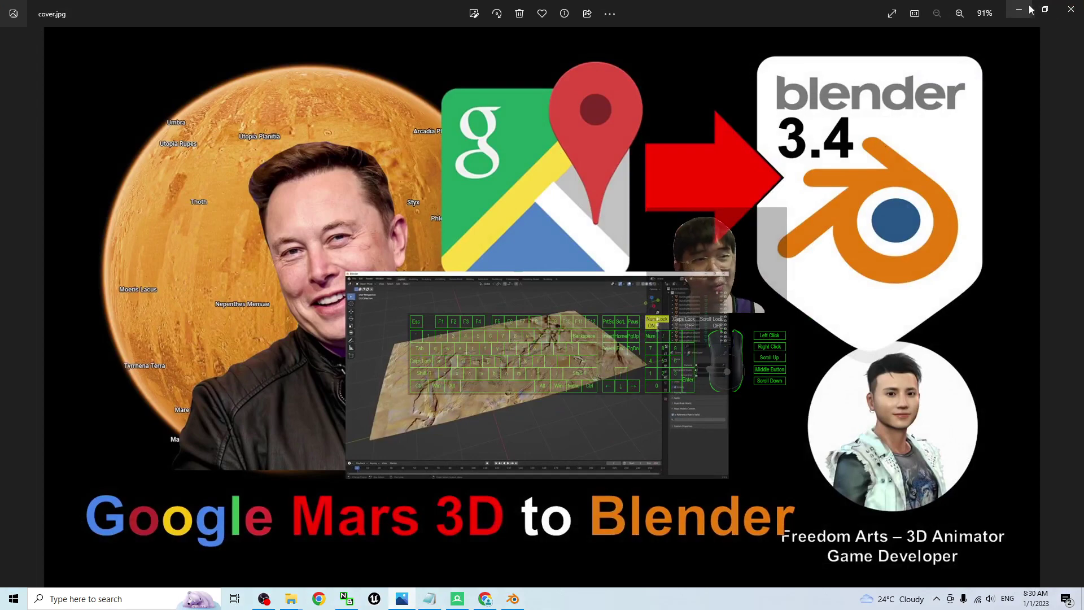
click(1070, 9)
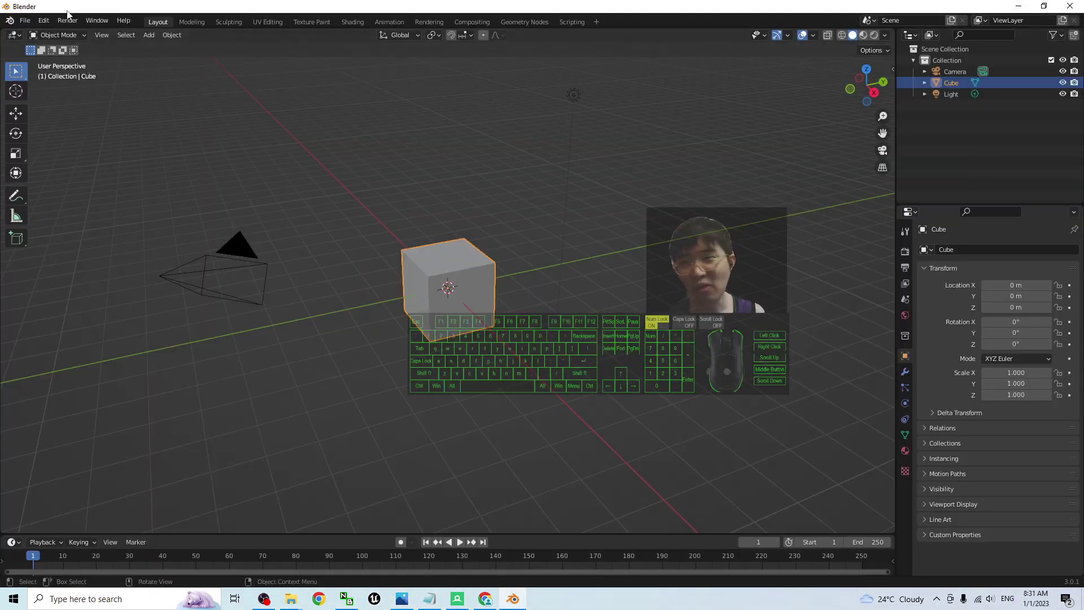
Box-select the default camera, cube and light and delete them
click(85, 157)
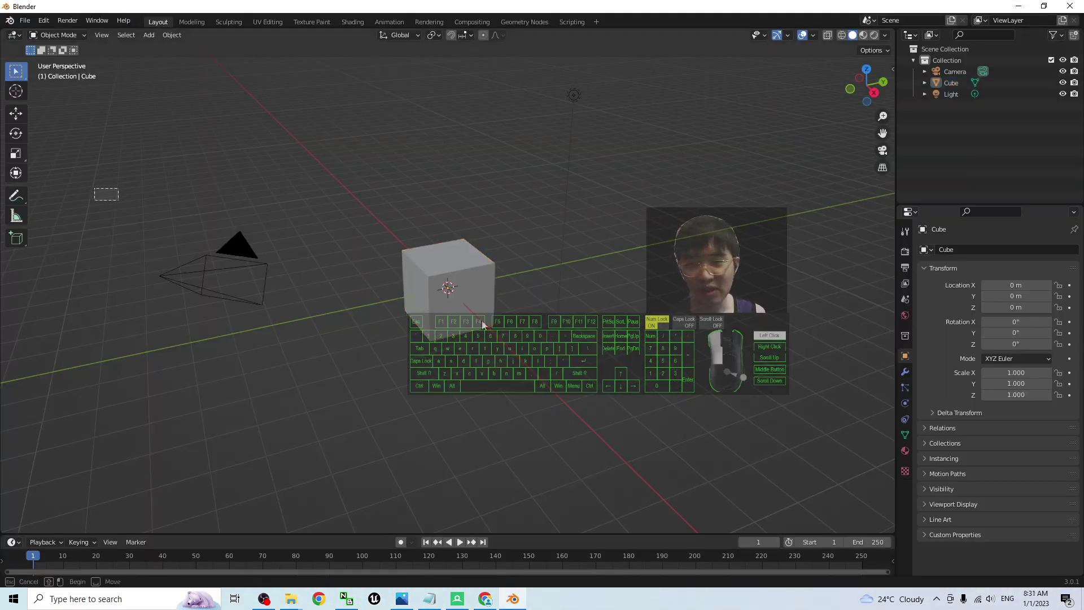
drag(93, 188, 734, 411)
click(200, 183)
drag(136, 155, 720, 419)
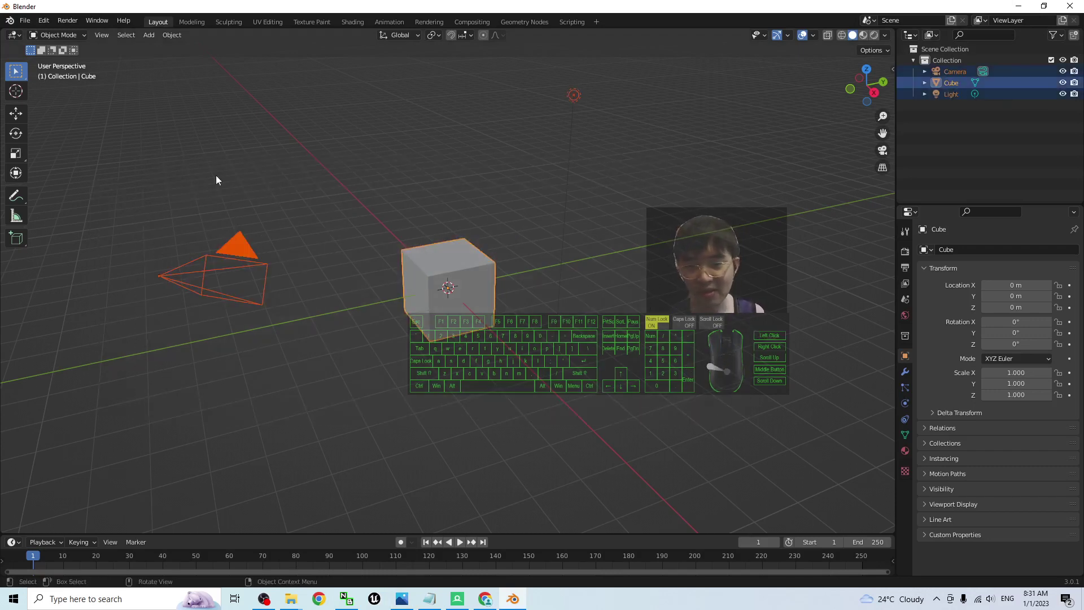
drag(193, 170, 776, 477)
key(Delete)
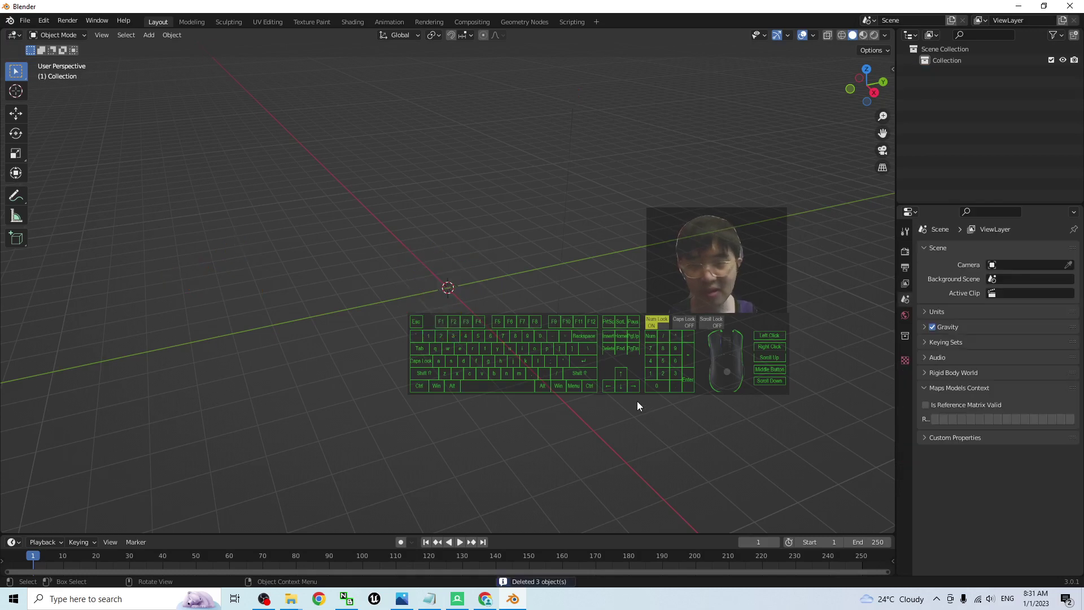
click(43, 21)
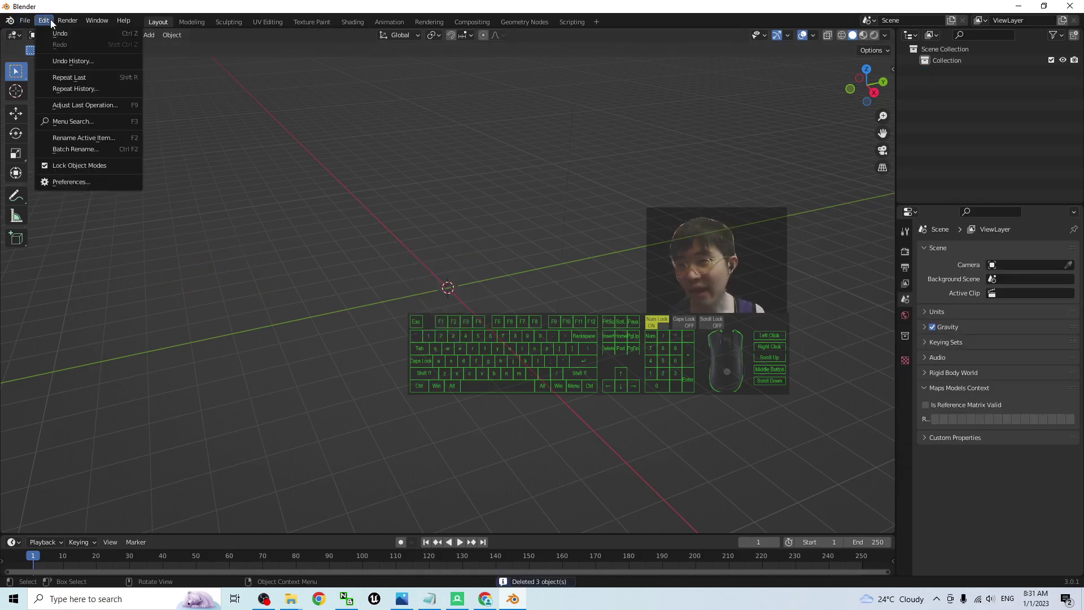
click(83, 180)
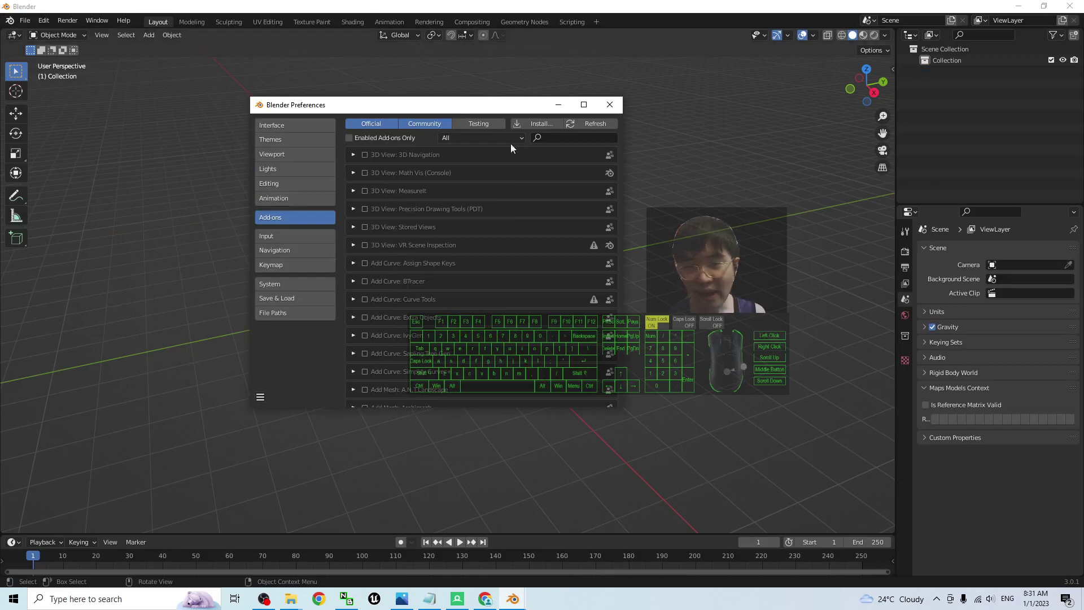
text(map)
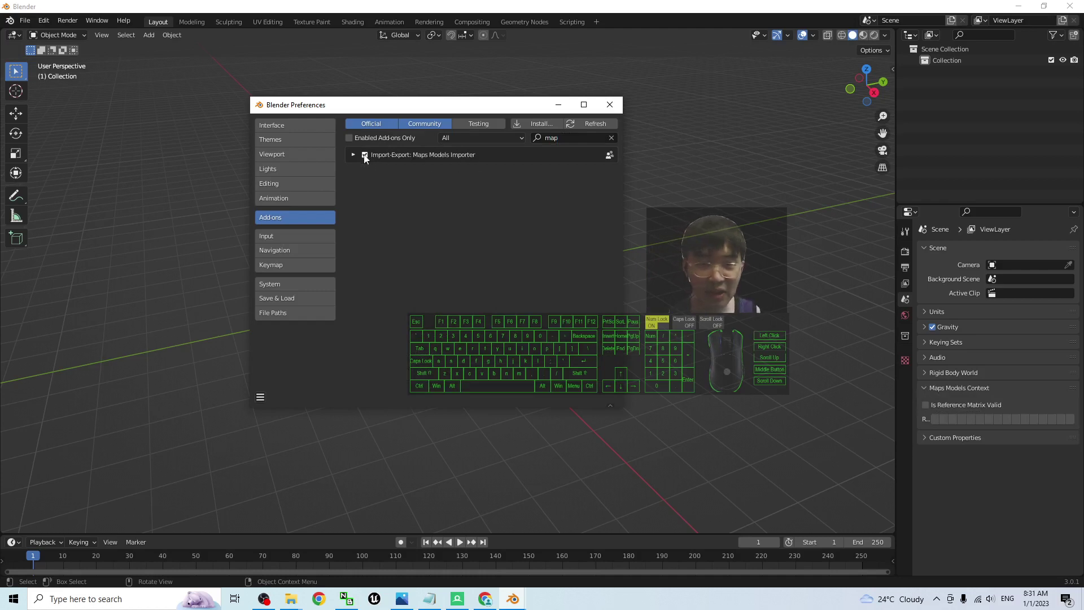
click(610, 105)
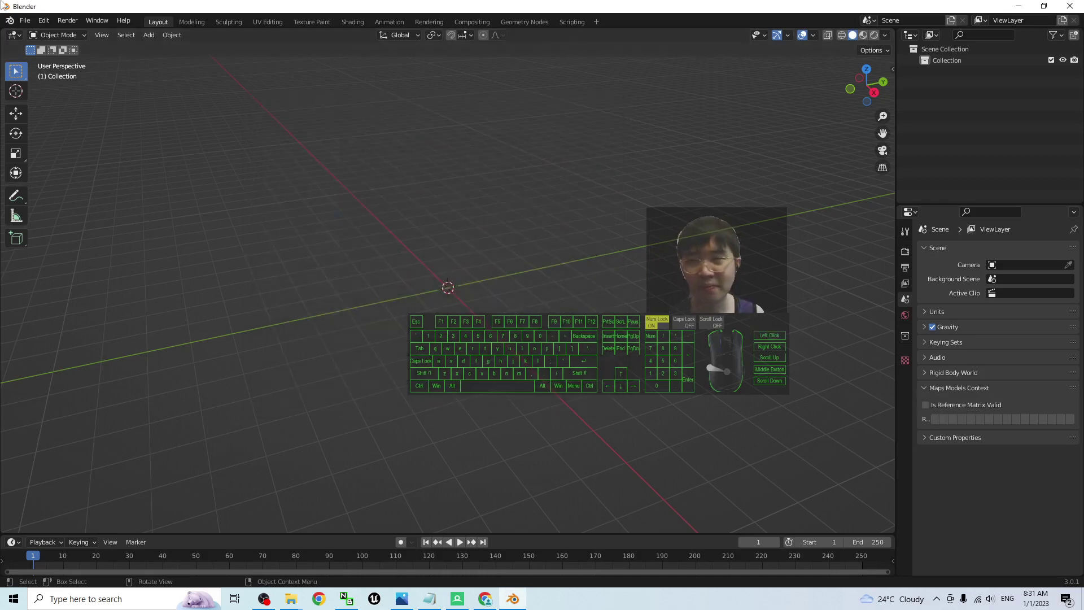
Import Desktop/mars01/mars01.rdc via File > Import > Google Maps Capture (.rdc)
click(26, 21)
mouse_move(61, 176)
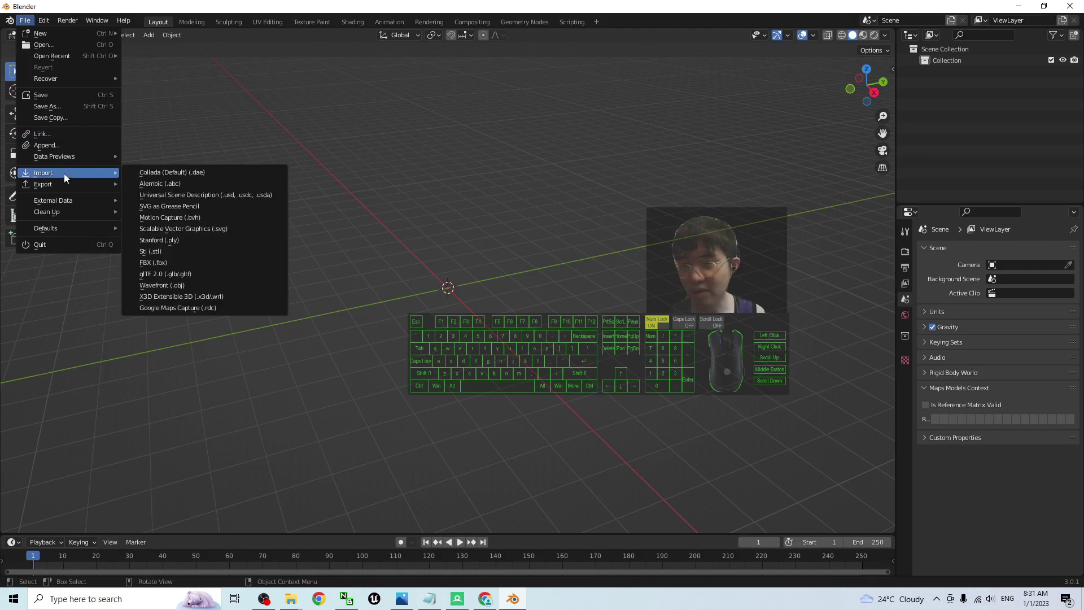
click(197, 309)
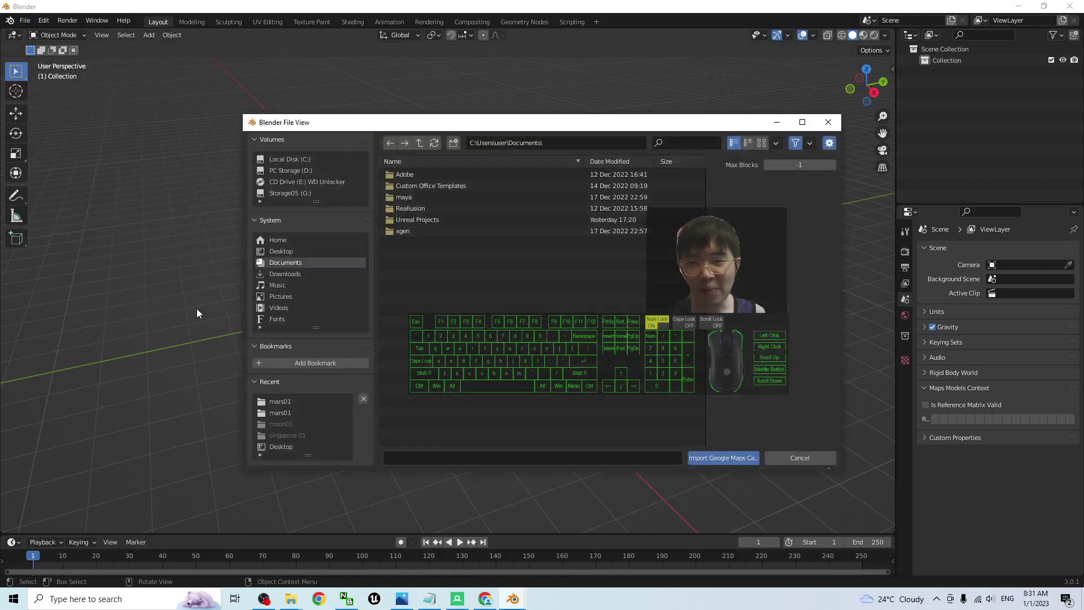
click(283, 253)
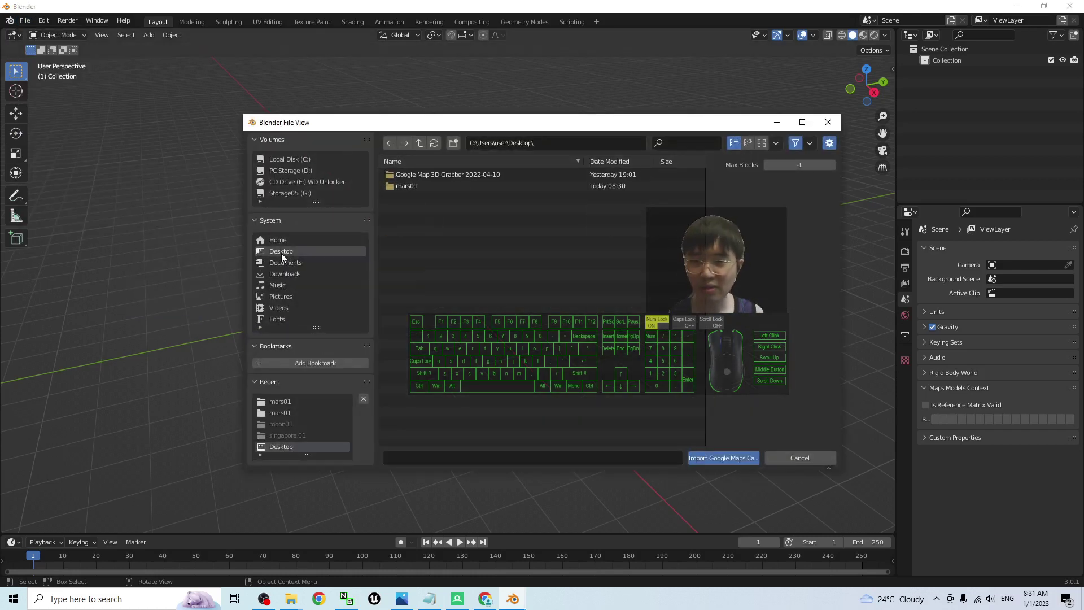
double_click(405, 187)
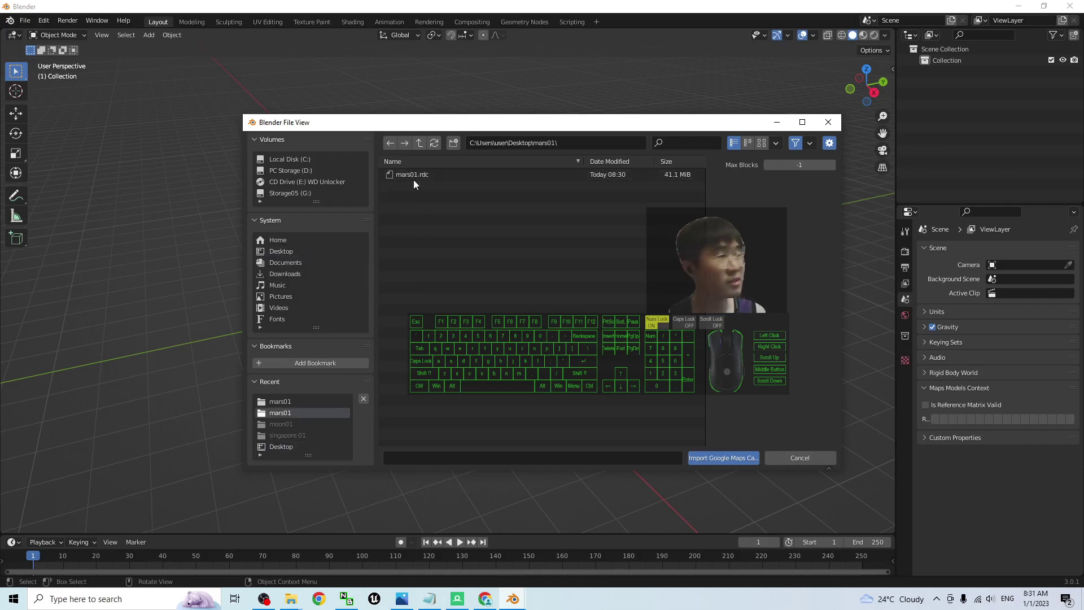
double_click(414, 176)
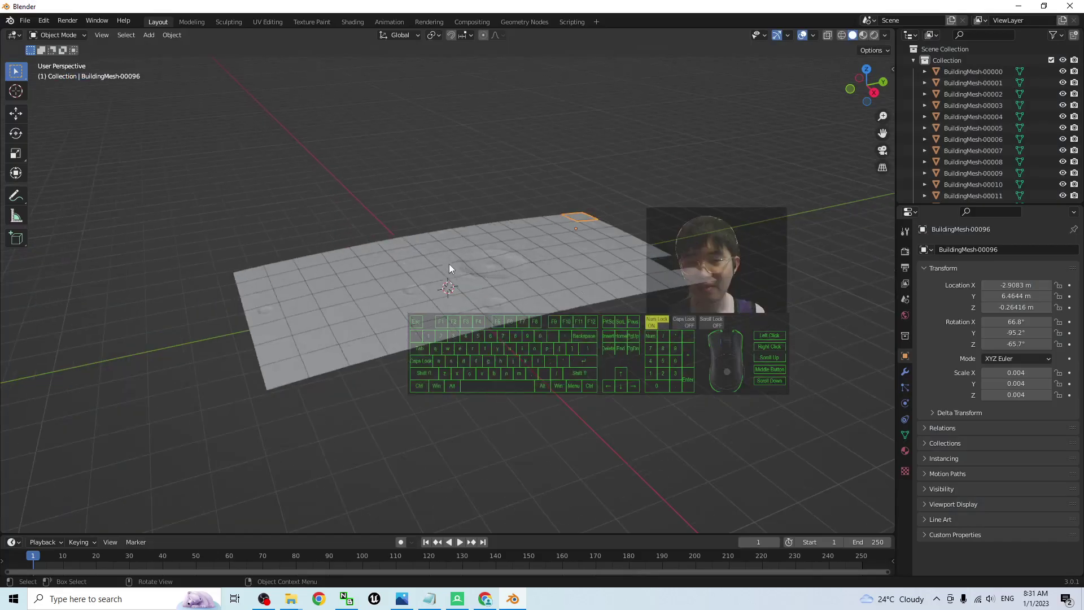
Switch the viewport to Material Preview so the terrain tiles show their Mars crater texture
middle_drag(551, 384, 555, 407)
scroll(557, 239, up, 5)
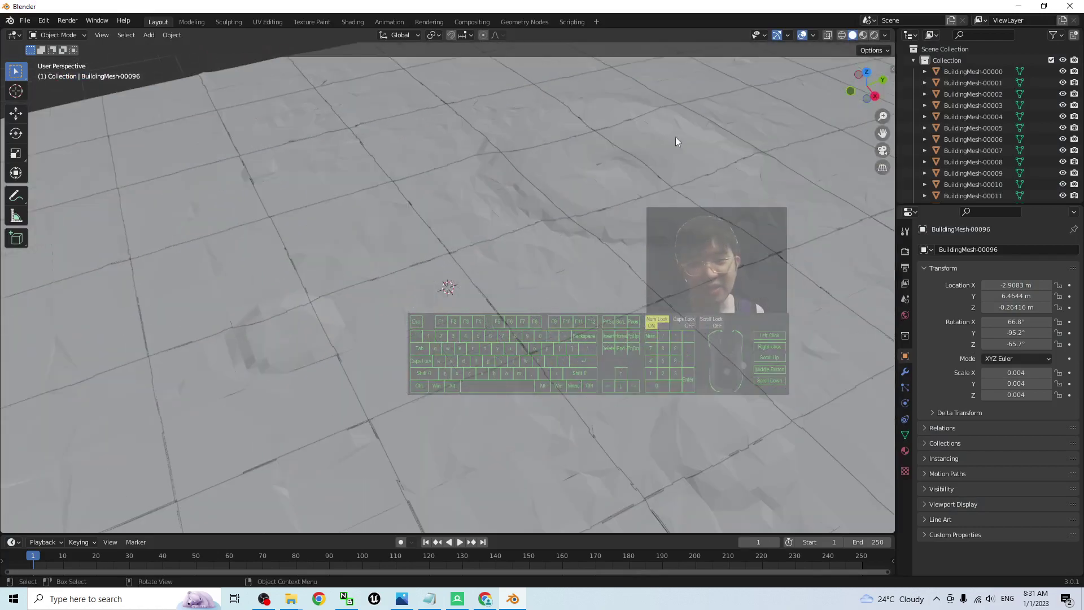
scroll(620, 226, down, 5)
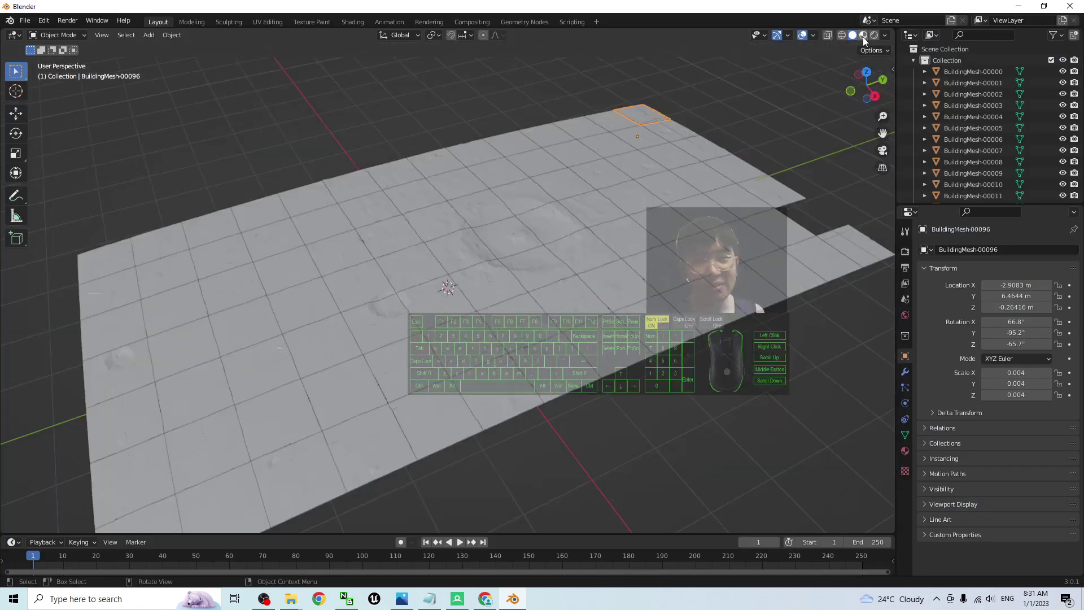
click(863, 35)
scroll(574, 279, up, 3)
scroll(547, 276, down, 1)
mouse_move(531, 348)
middle_down()
mouse_move(489, 287)
mouse_move(536, 344)
mouse_move(521, 345)
middle_up()
Add a point light and raise it above the terrain with the Move tool
click(150, 36)
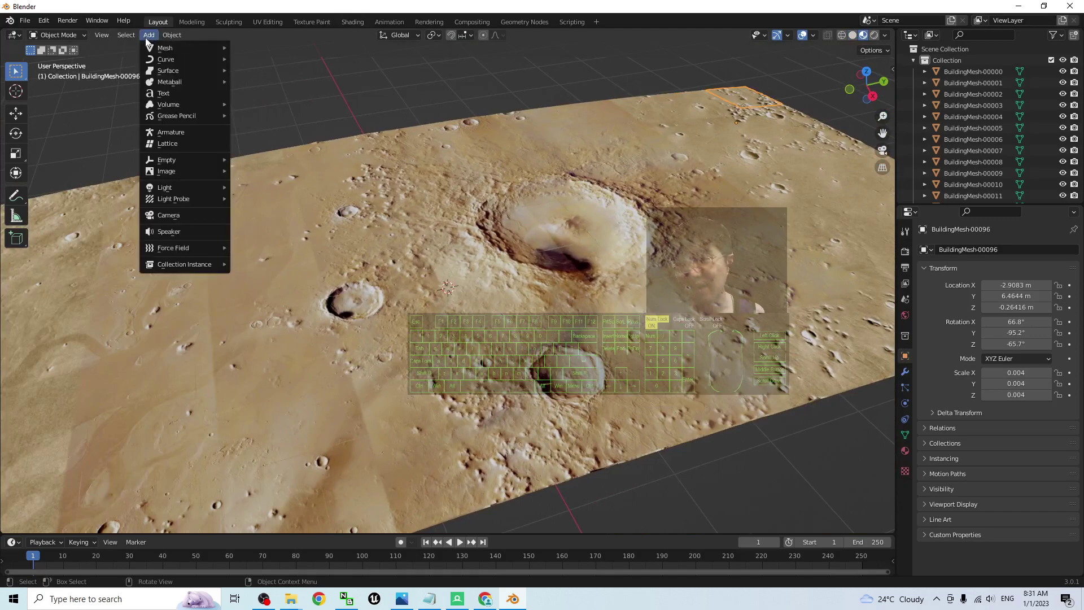
mouse_move(183, 192)
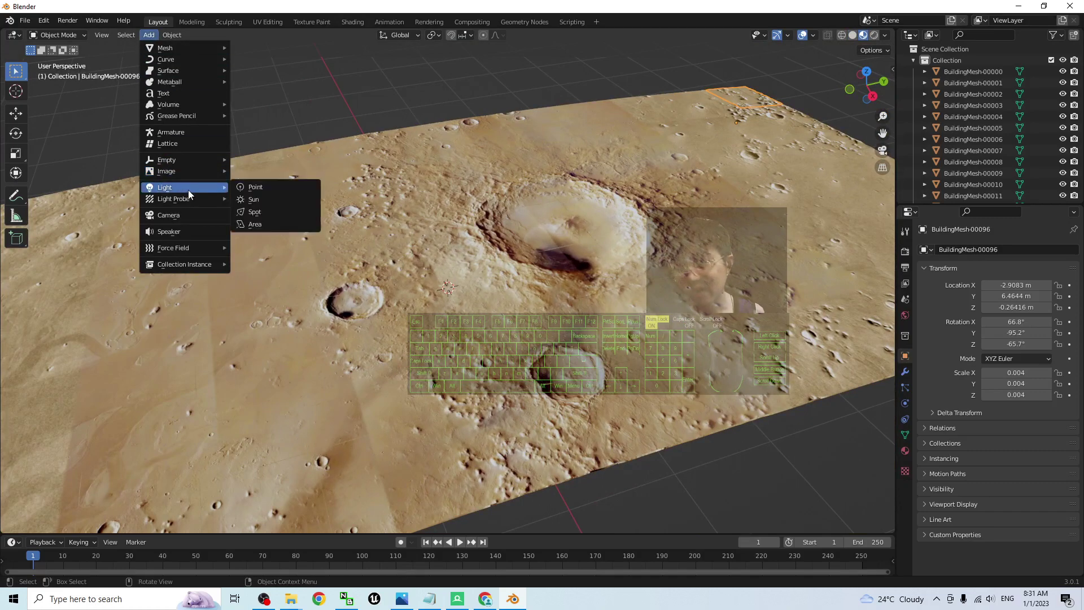
click(264, 187)
middle_drag(602, 249, 145, 153)
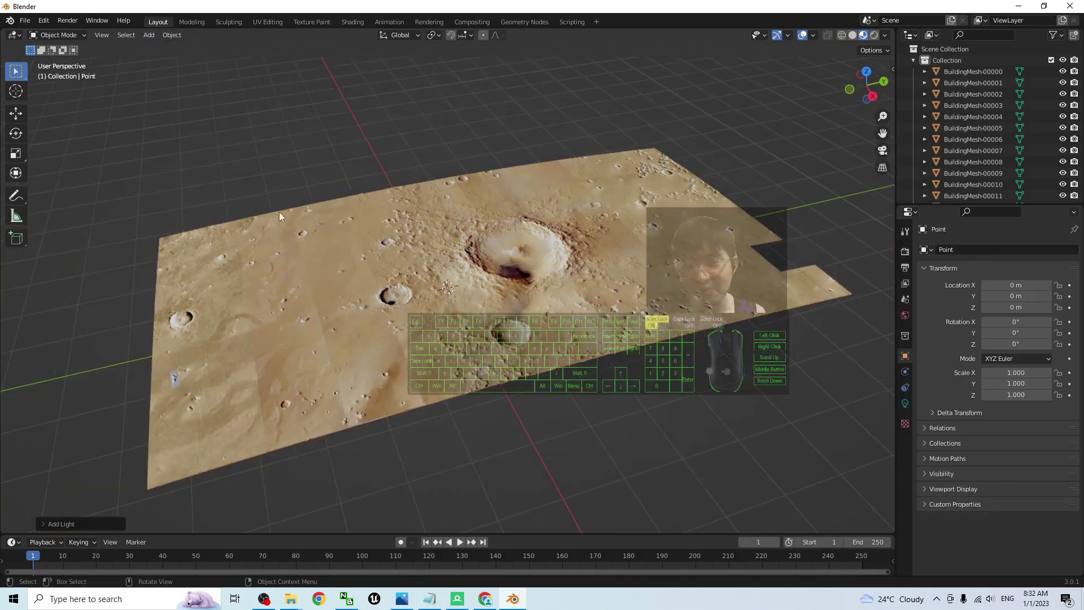
click(17, 113)
mouse_move(450, 252)
mouse_down()
mouse_move(449, 207)
mouse_move(454, 232)
mouse_up()
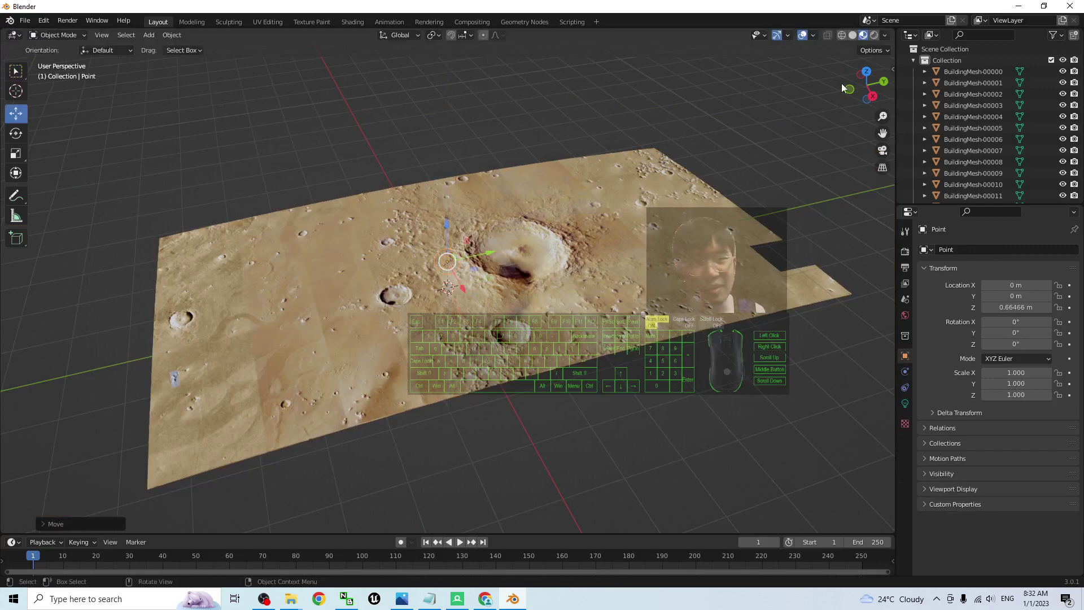
In Rendered shading, reposition the point light over the crater terrain
click(874, 36)
scroll(500, 196, up, 5)
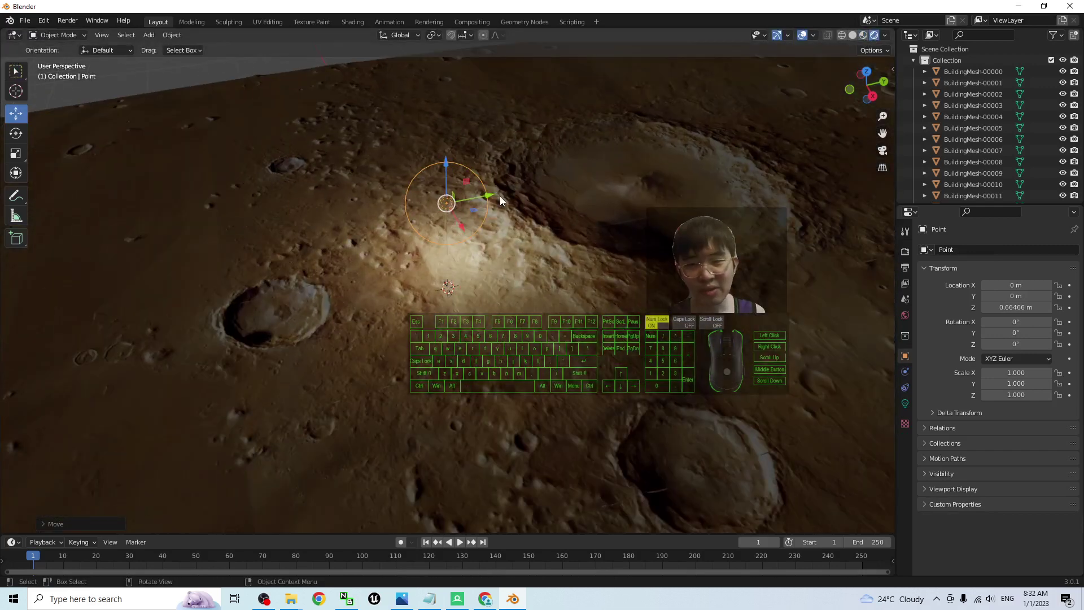
click(905, 403)
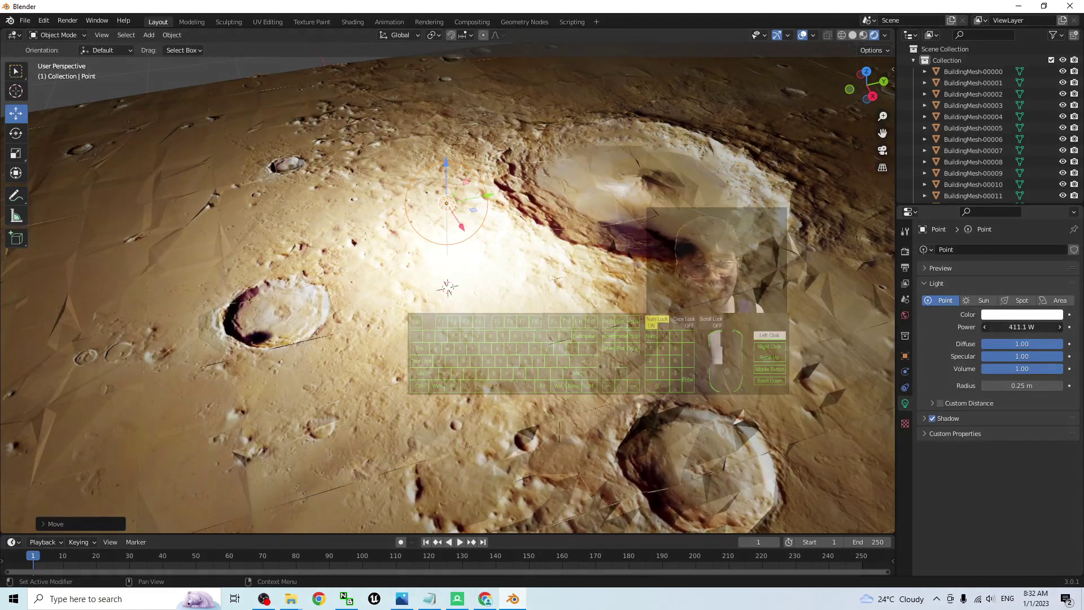
drag(473, 214, 877, 219)
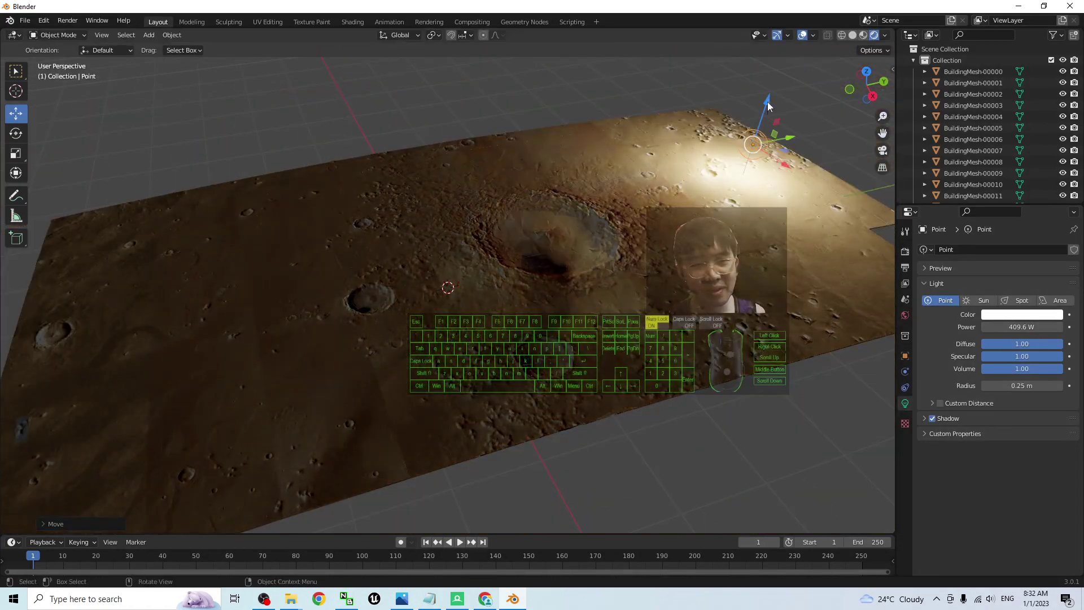
drag(764, 101, 607, 227)
scroll(631, 225, up, 4)
scroll(631, 225, down, 3)
drag(832, 140, 483, 249)
Return to Material Preview shading and briefly view the cover.jpg image
click(863, 36)
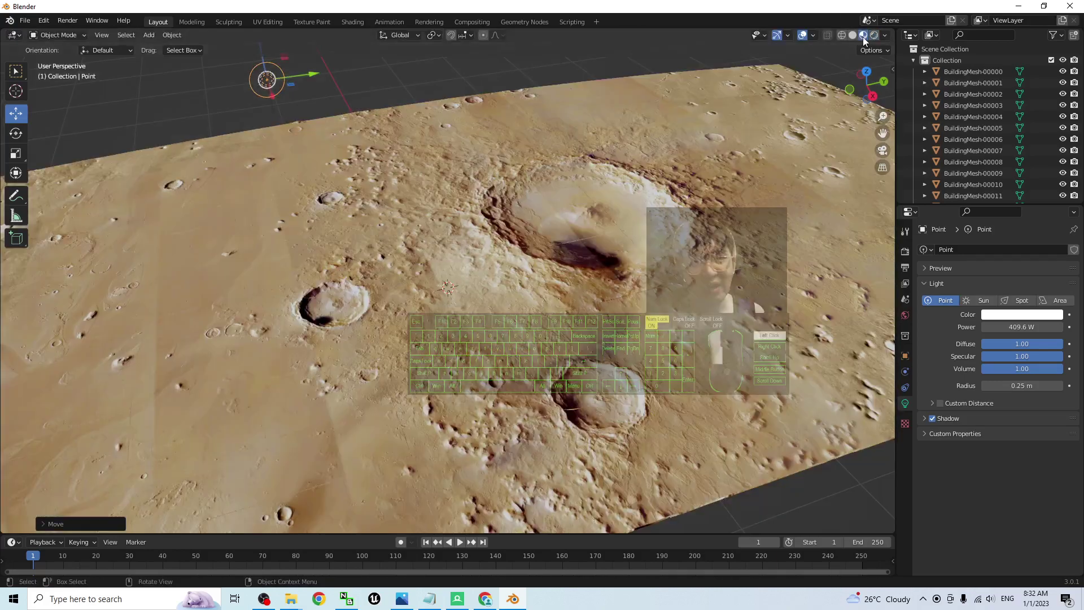
scroll(642, 233, down, 4)
scroll(491, 280, up, 5)
scroll(452, 309, down, 5)
scroll(433, 307, up, 1)
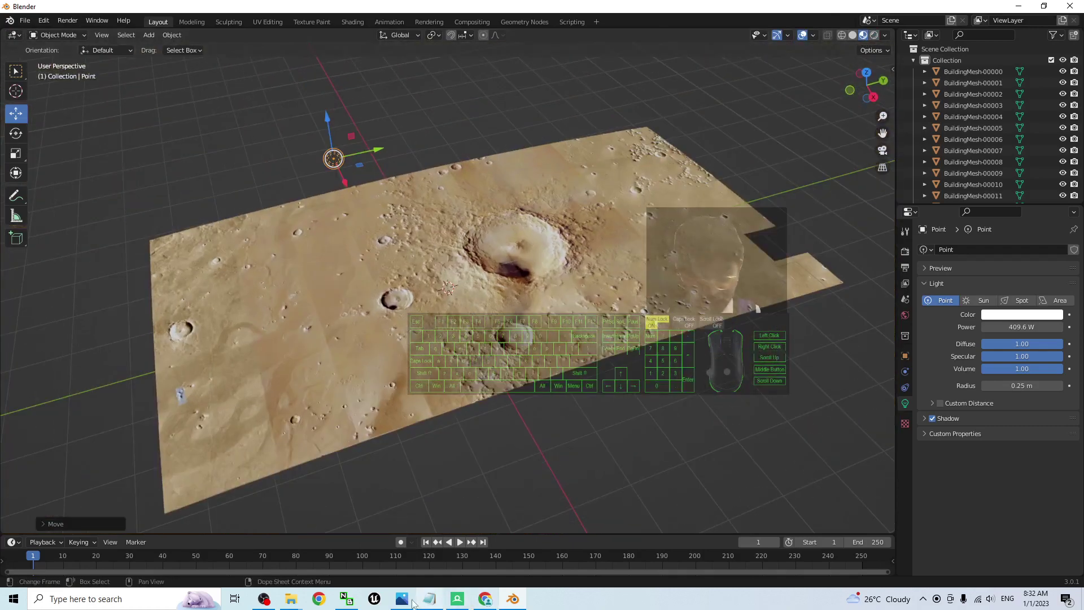
click(412, 600)
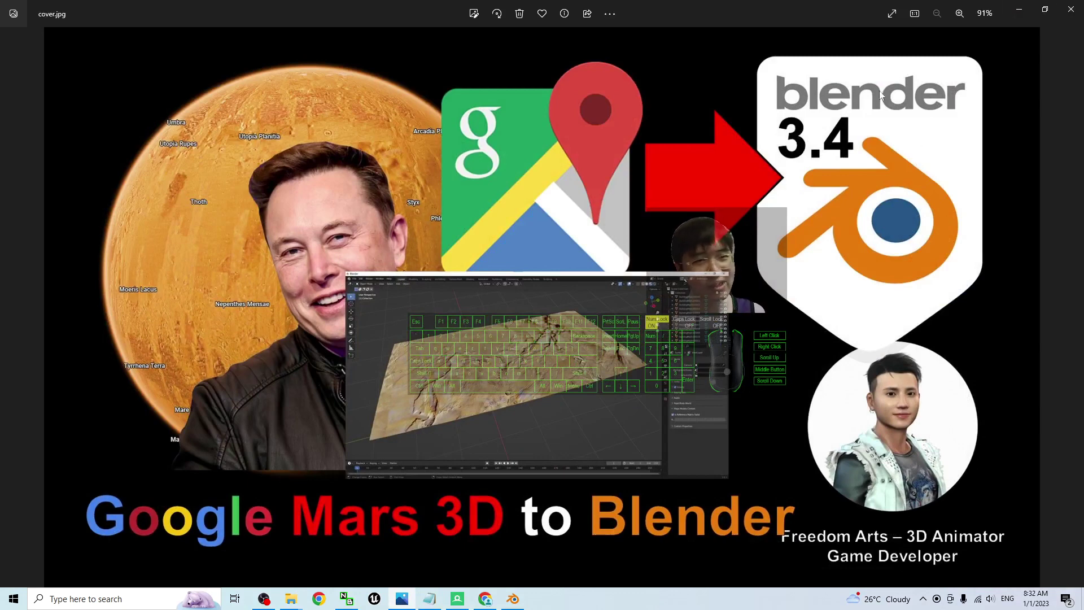
click(1026, 11)
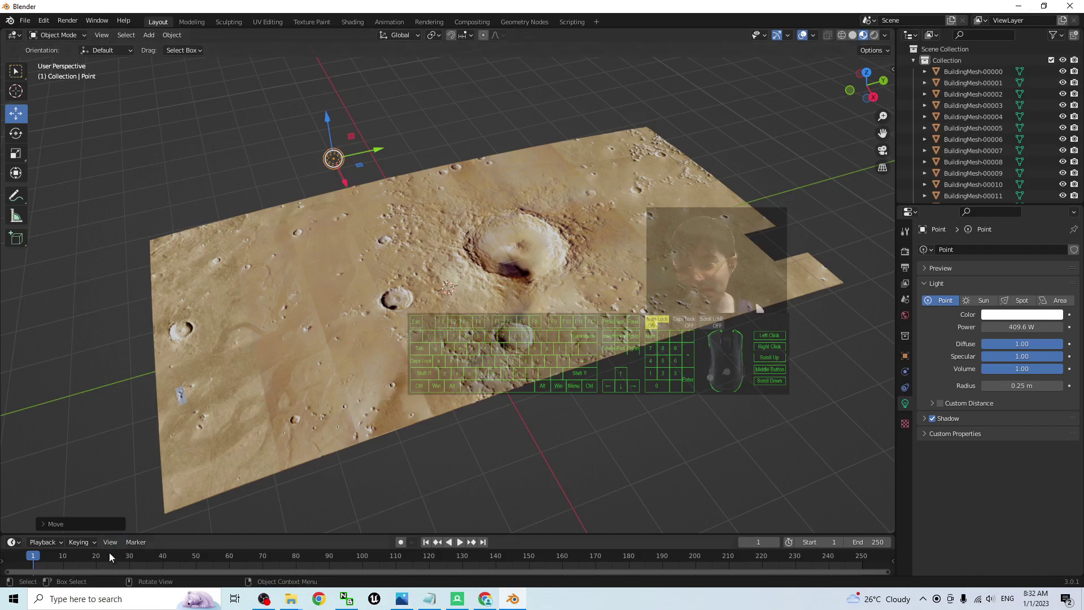
Search for 'blender', launch Blender 3.4 and dismiss its splash screen
click(102, 599)
text(blender)
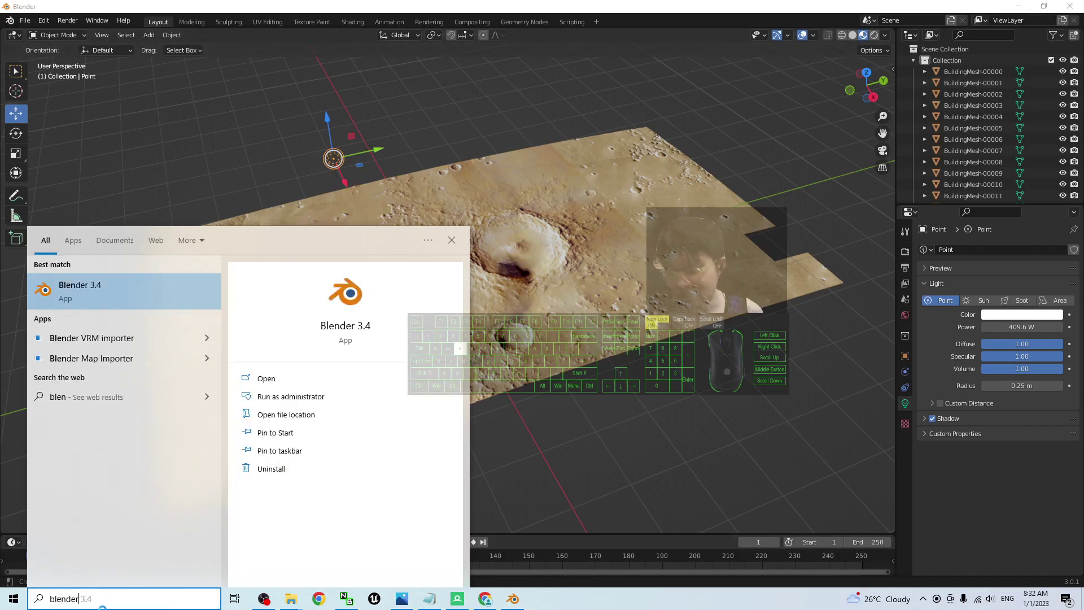
click(76, 283)
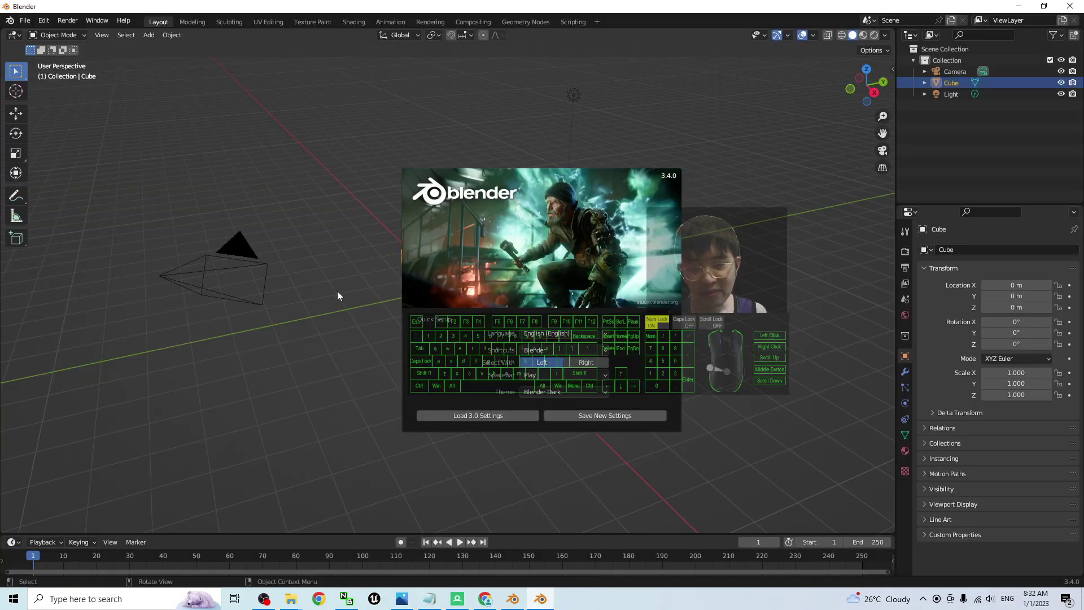
click(337, 292)
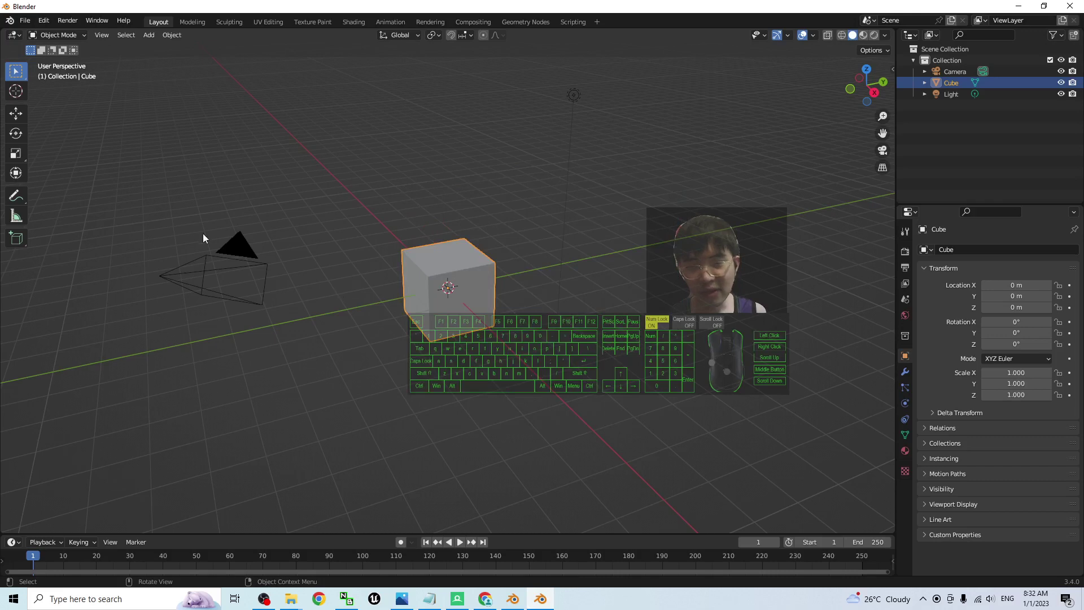
Back in the Mars terrain scene, delete the point light
click(512, 599)
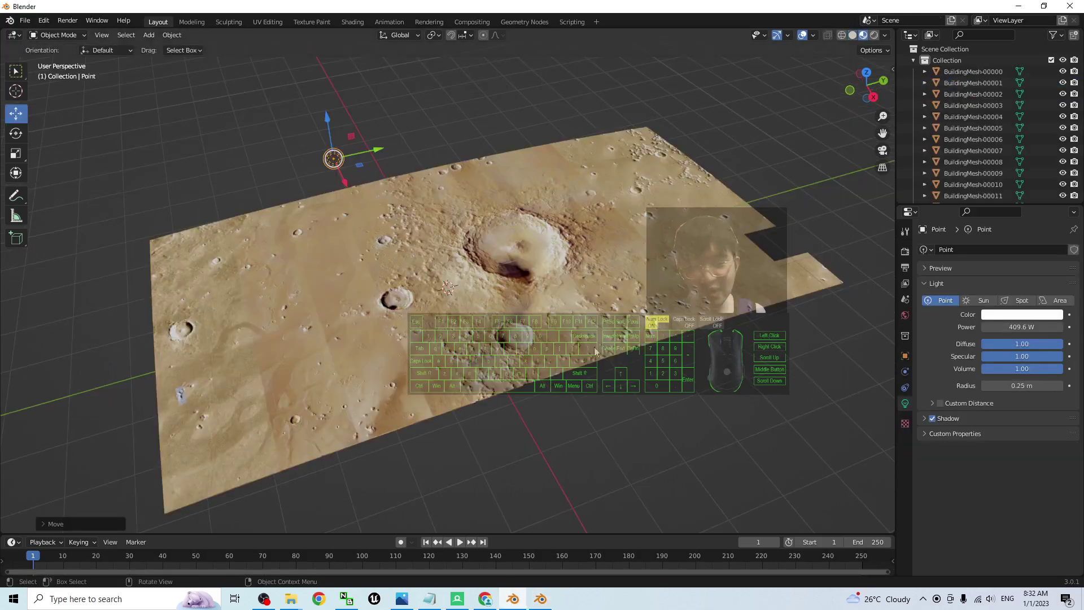
click(466, 294)
scroll(564, 339, down, 3)
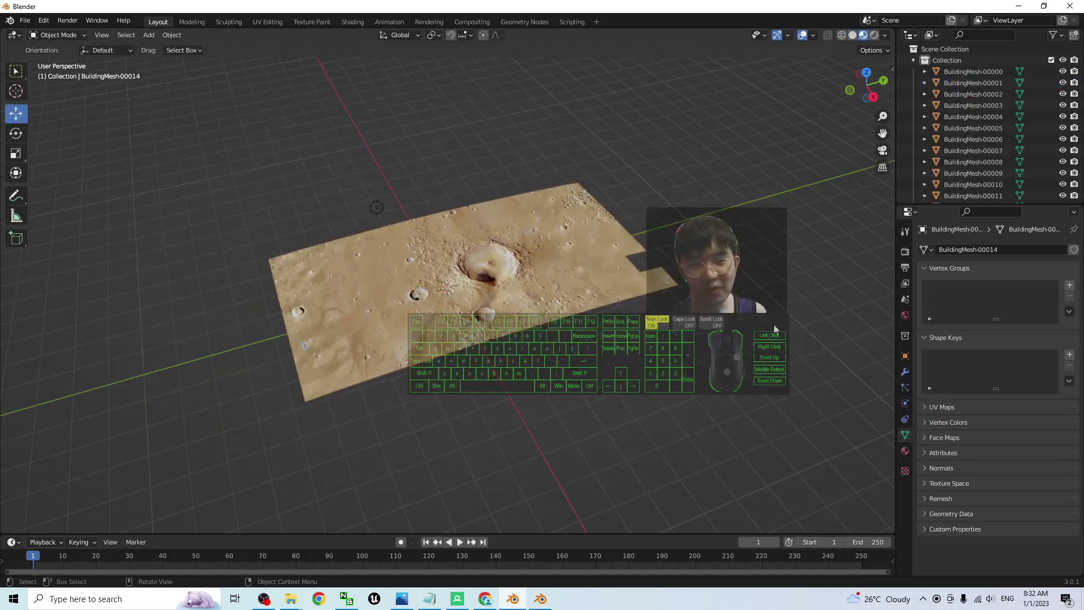
middle_drag(452, 283, 206, 145)
drag(205, 146, 644, 387)
click(383, 182)
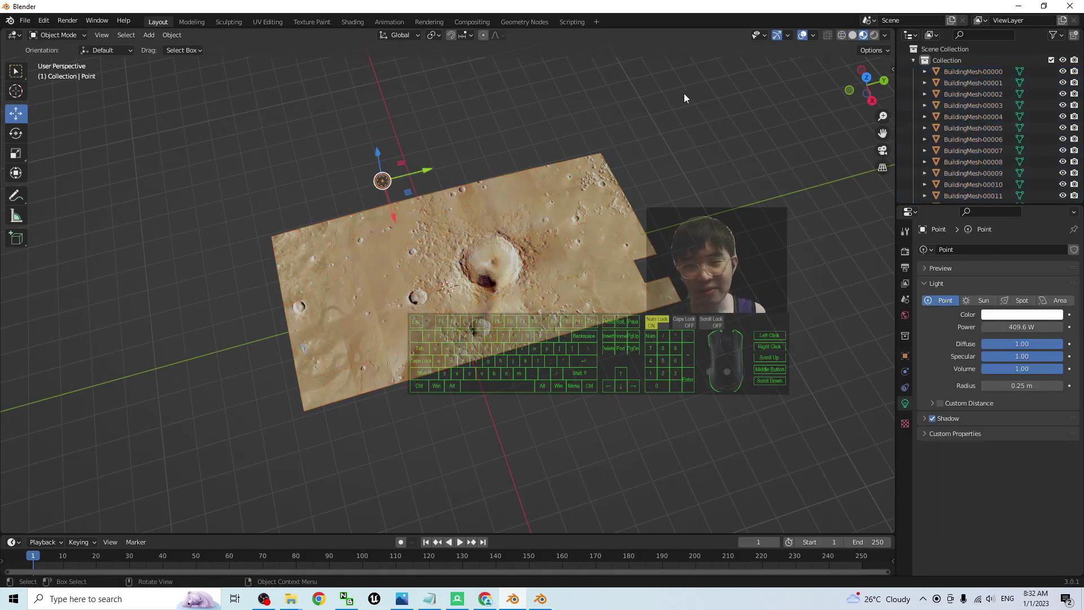
key(Delete)
Box-select the terrain tiles, undoing an accidental change and reselecting them
drag(125, 106, 786, 425)
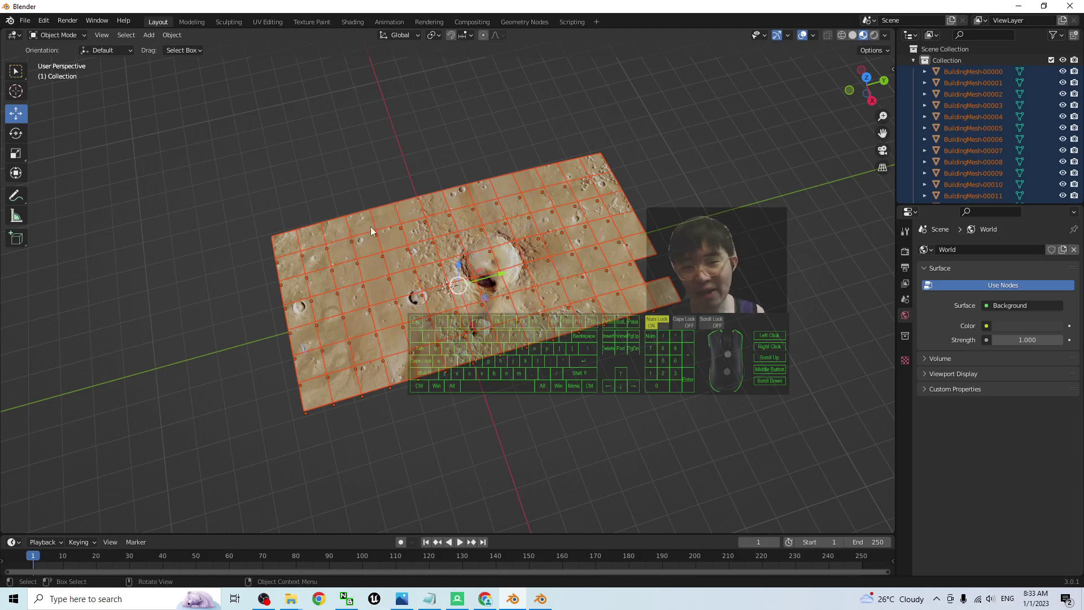
key(ctrl+z)
click(562, 192)
drag(195, 144, 748, 442)
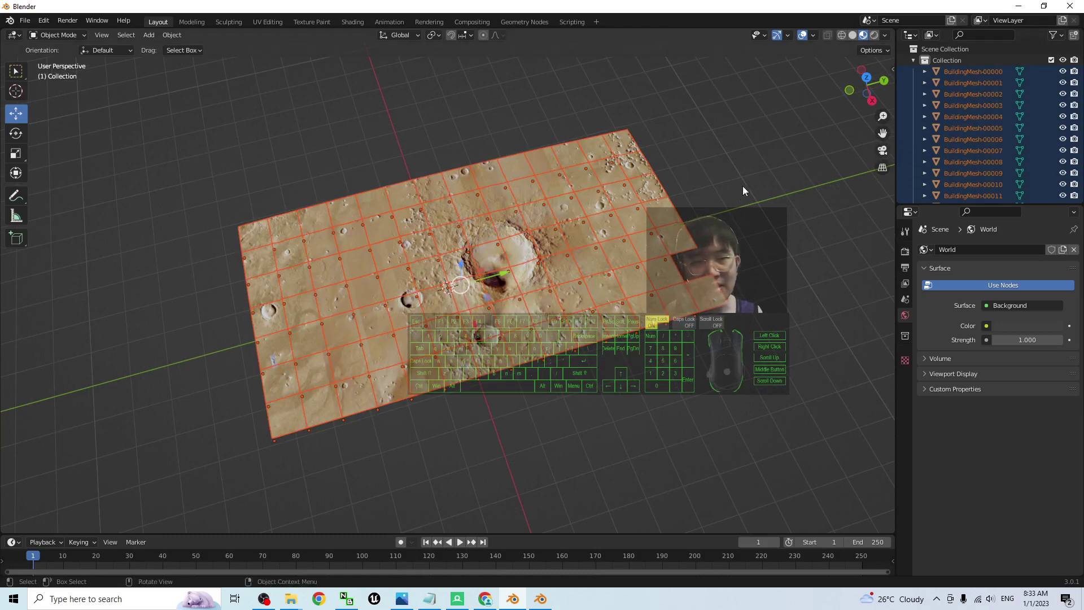
scroll(748, 185, down, 2)
scroll(786, 198, up, 3)
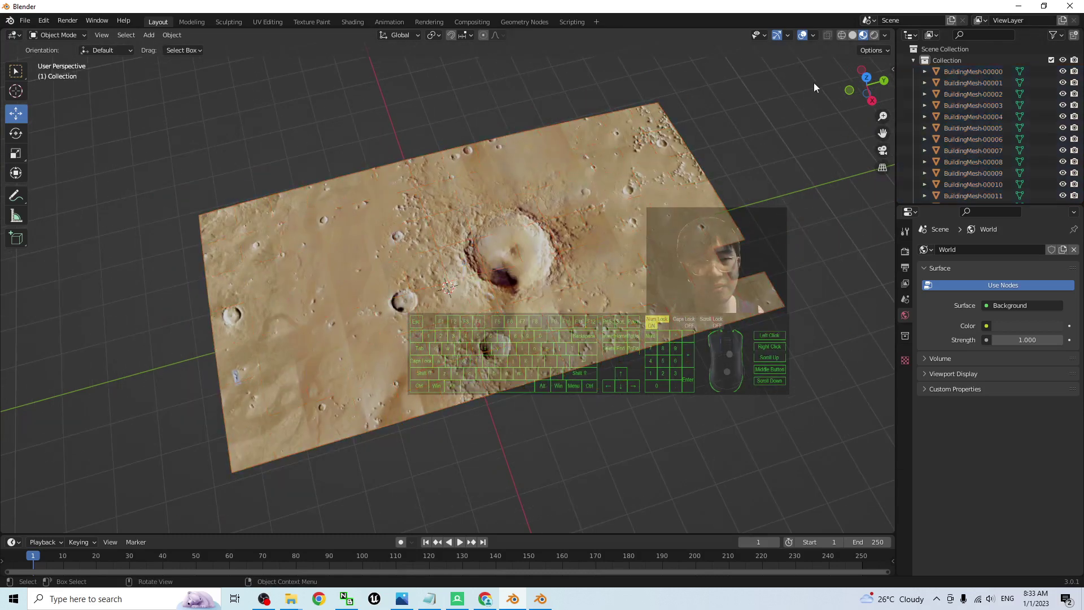
From a top-down view, use the Box Select tool to select every terrain tile
drag(821, 79, 197, 510)
scroll(971, 133, down, 15)
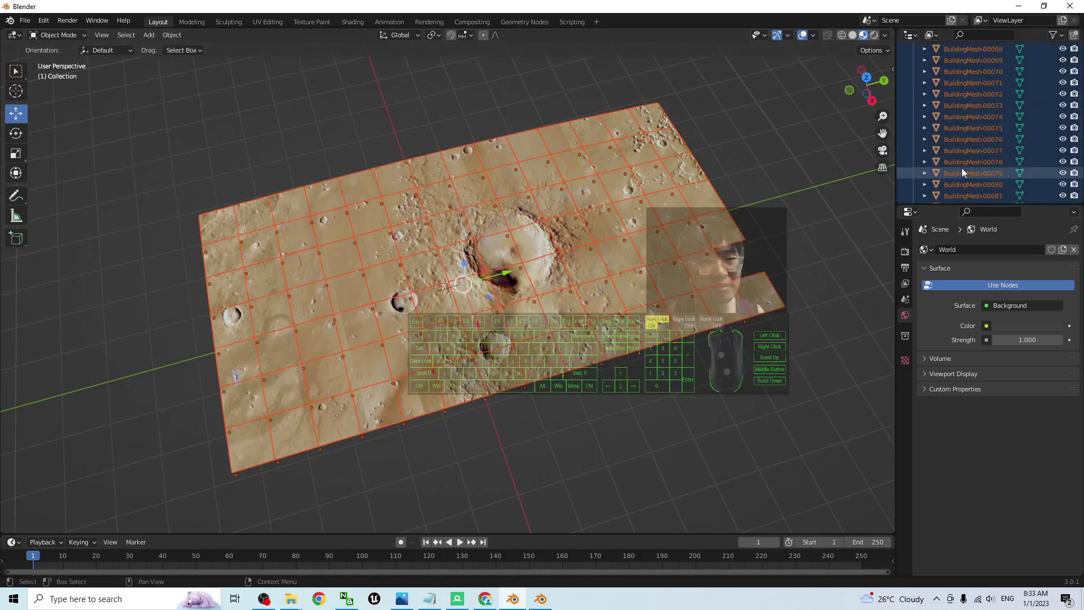
scroll(960, 168, down, 7)
click(780, 147)
middle_drag(831, 227, 818, 256)
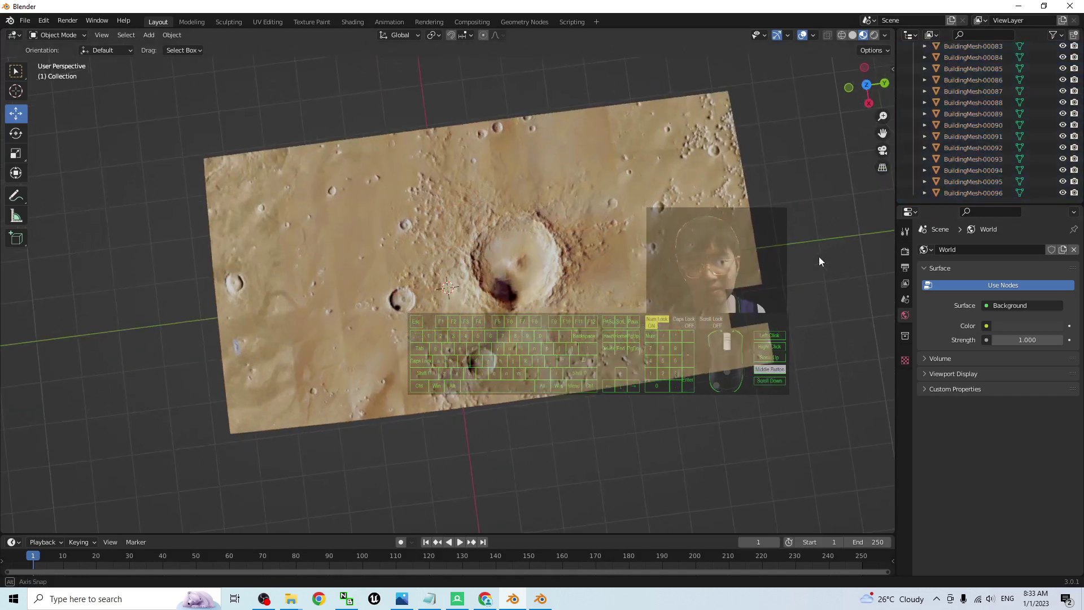
drag(805, 82, 174, 449)
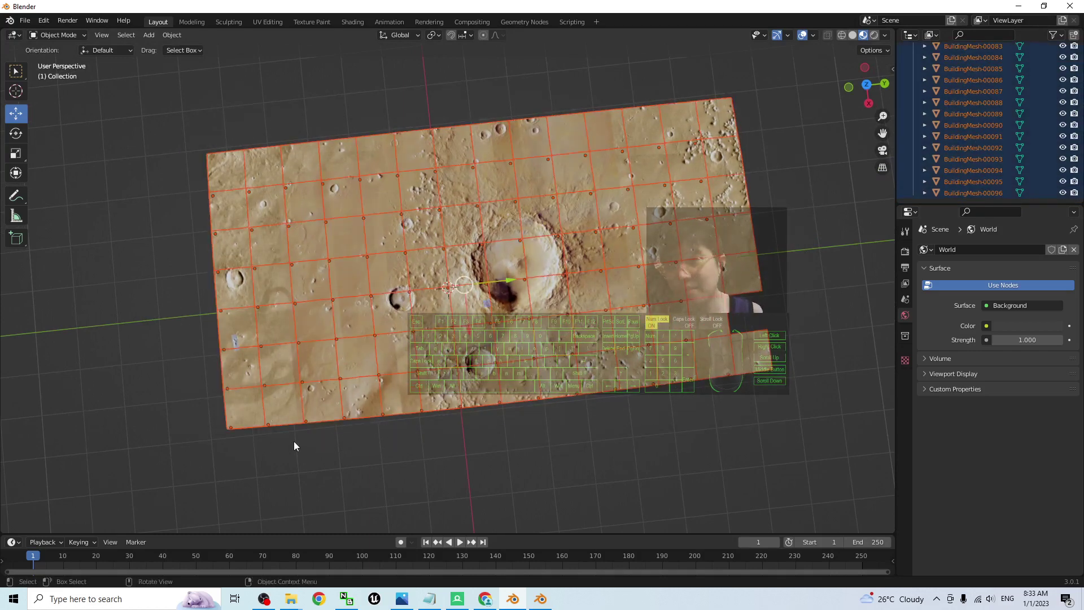
click(16, 71)
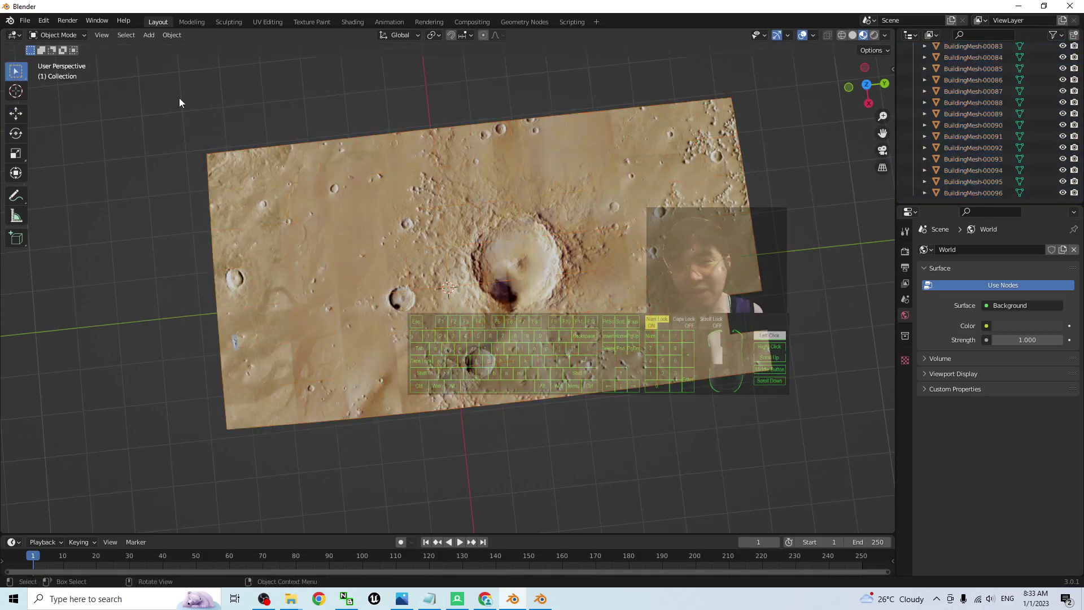
drag(140, 97, 845, 484)
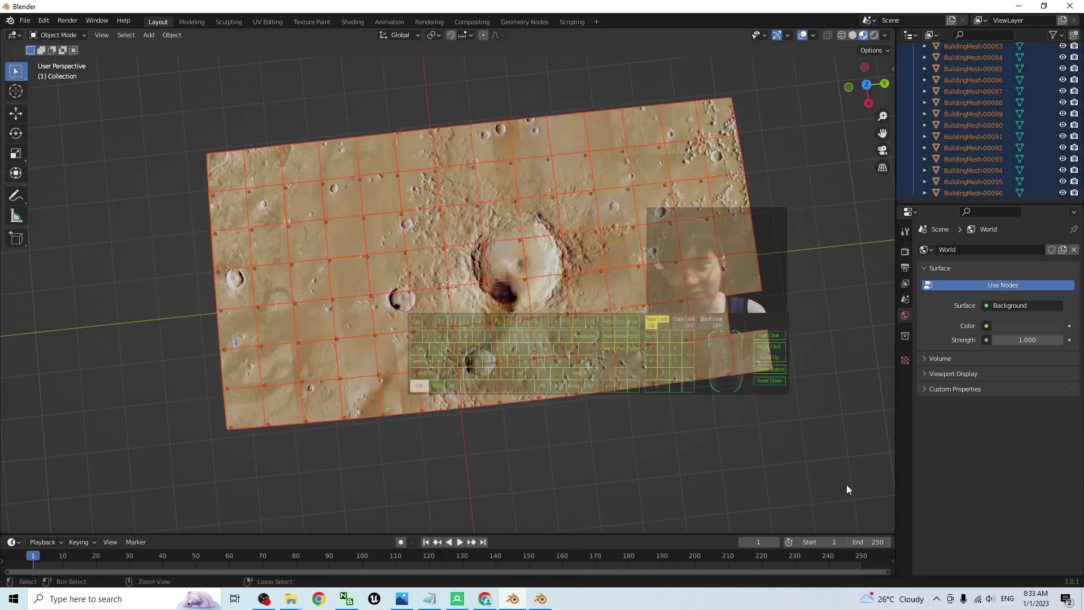
Scale the selected tiles down and copy all 97 objects to the clipboard
key(s)
click(719, 274)
right_click(536, 224)
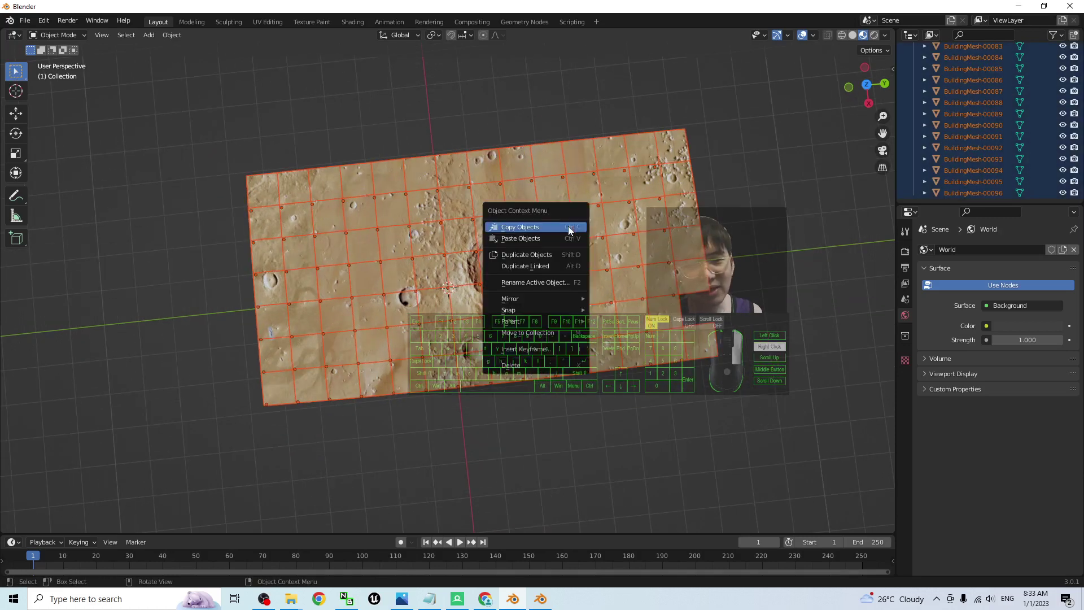
click(569, 227)
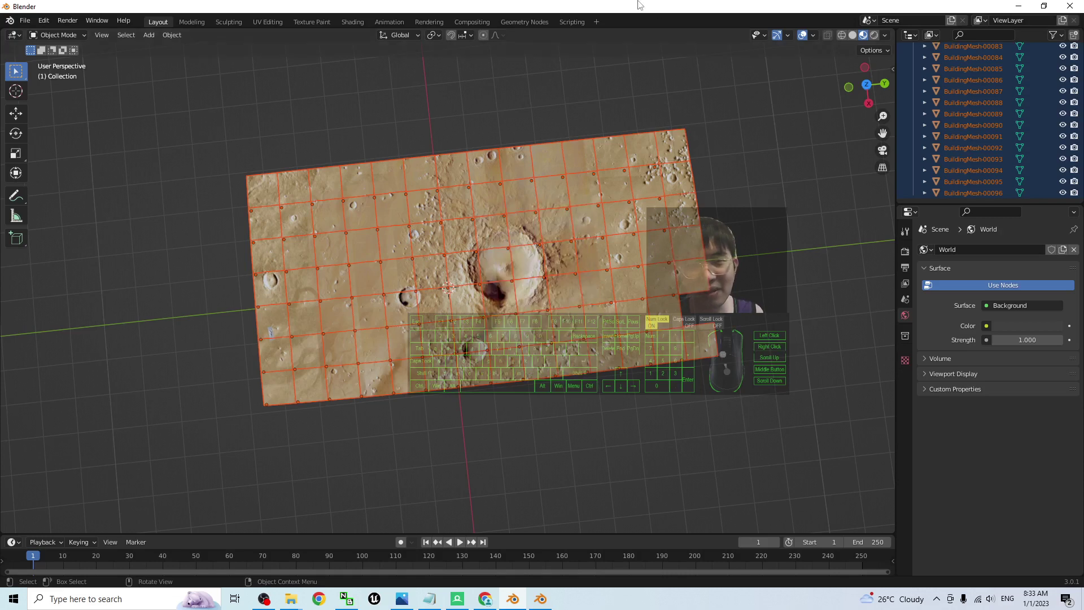
key(ctrl+c)
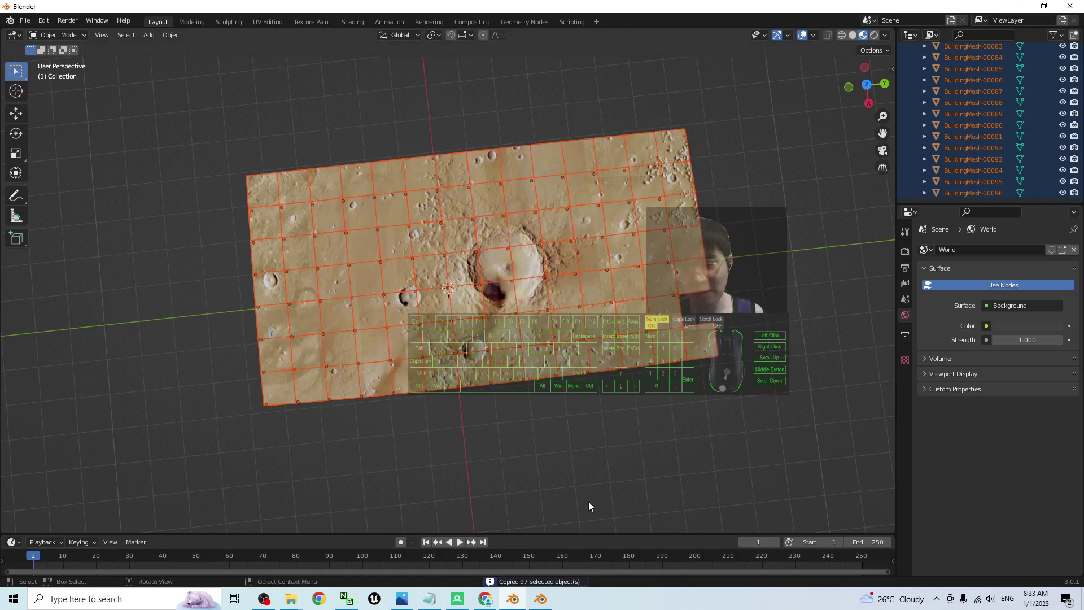
In Blender 3.4, delete the default camera, cube and light
click(547, 598)
click(209, 207)
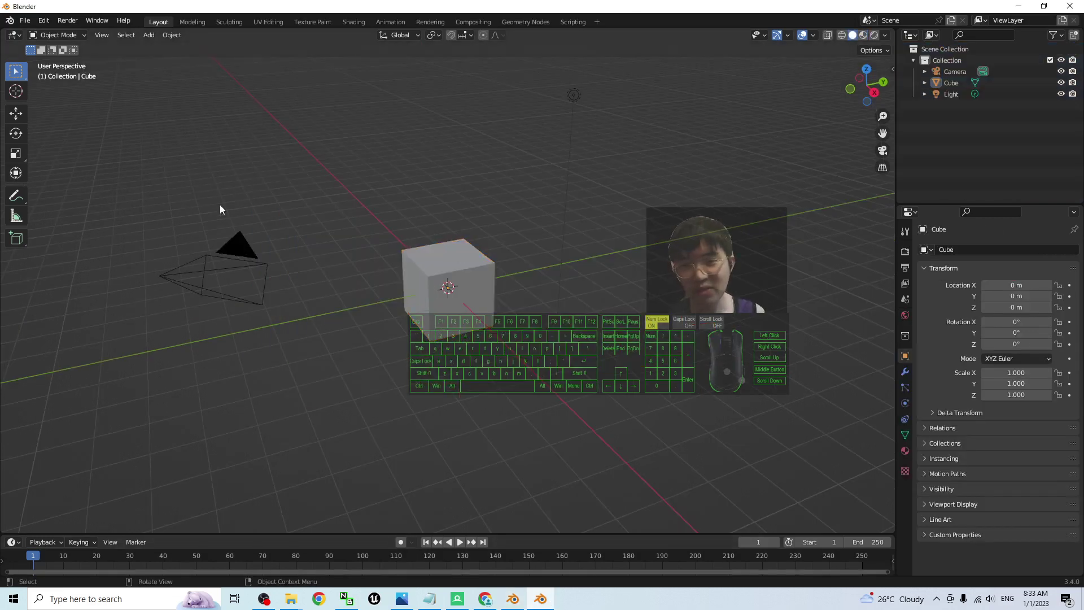
drag(129, 179, 672, 403)
key(Delete)
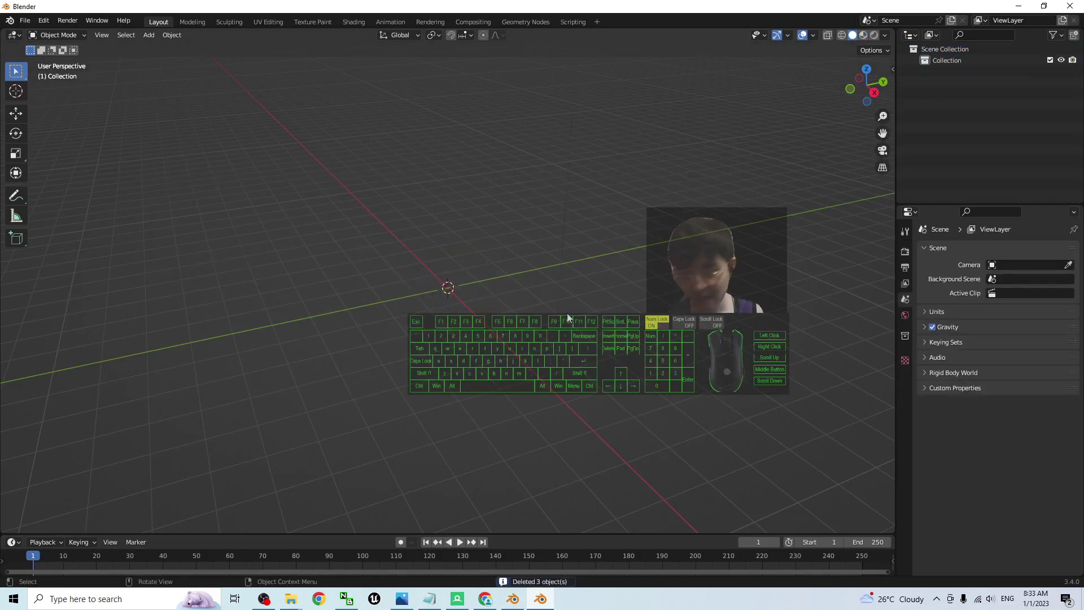
Paste the 97 terrain tiles, show their crater texture, and select and join them
key(ctrl+v)
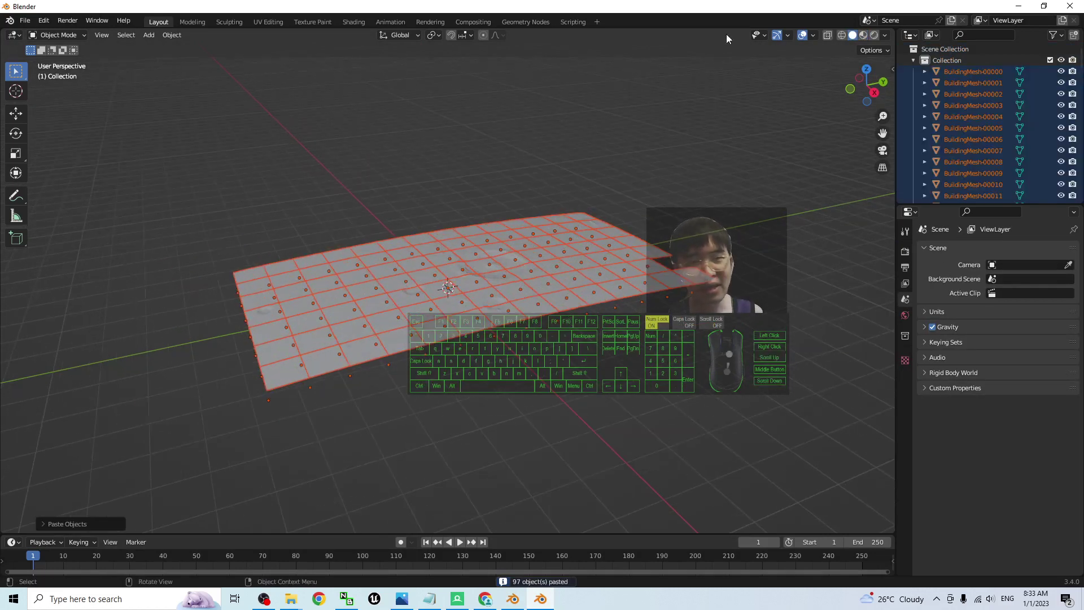
key(z)
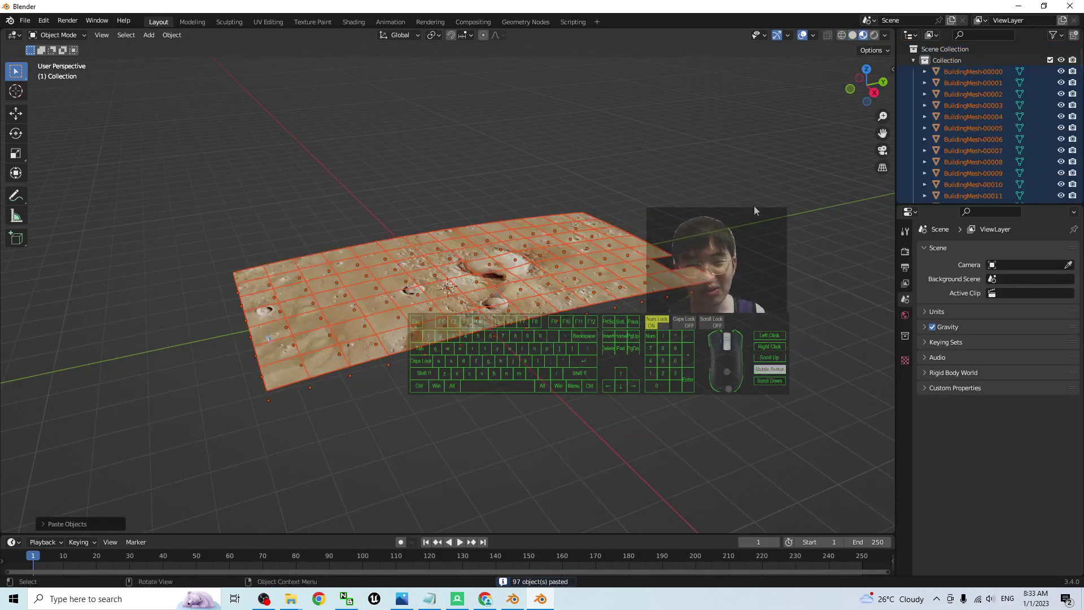
middle_drag(730, 181, 712, 161)
click(178, 128)
drag(133, 58, 794, 477)
key(ctrl+j)
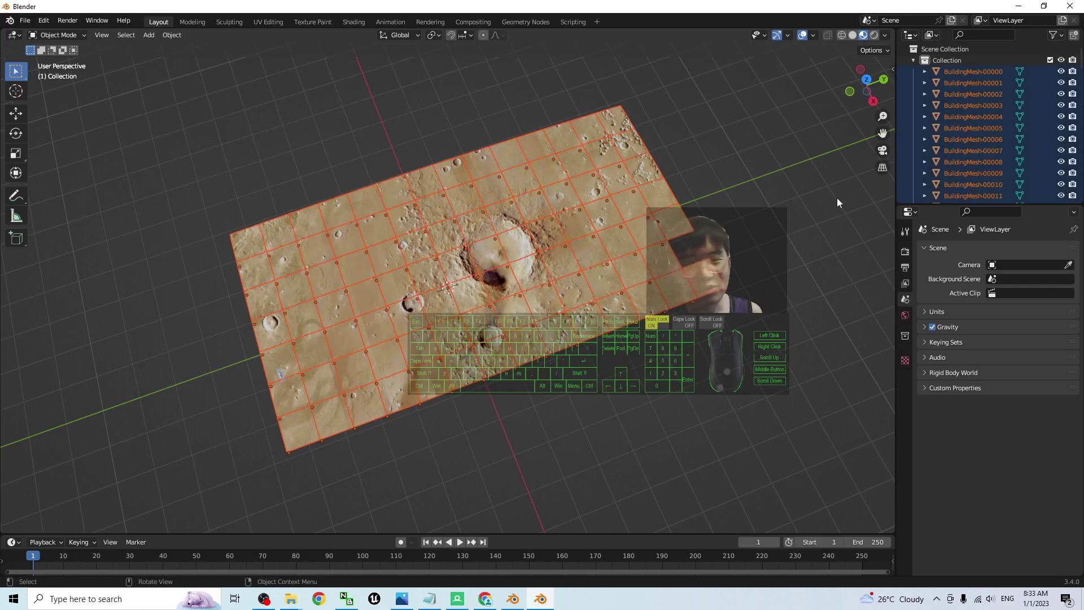
Make BuildingMesh-00000 active and join all tiles into a single mesh
scroll(837, 197, up, 3)
click(983, 72)
scroll(1081, 74, down, 3)
scroll(1077, 182, down, 5)
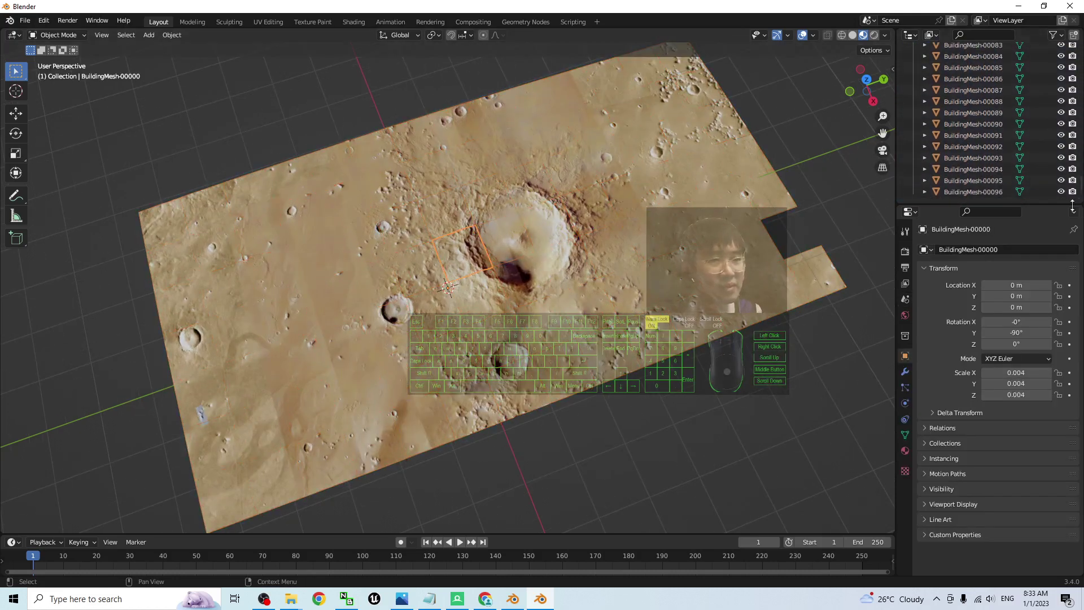
shift+click(983, 191)
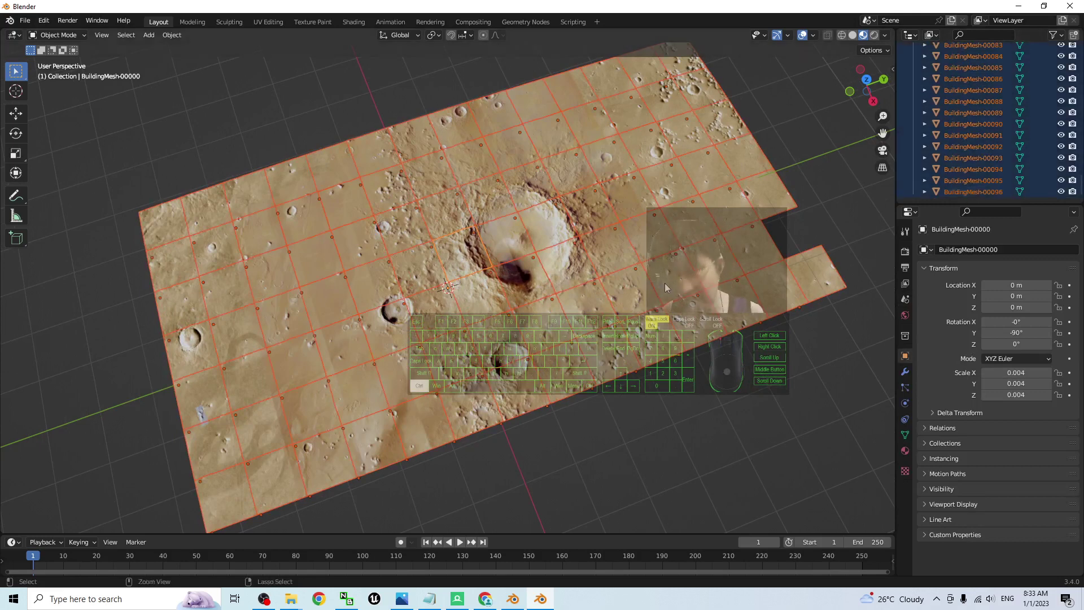
key(ctrl+j)
scroll(611, 229, down, 2)
scroll(967, 116, up, 5)
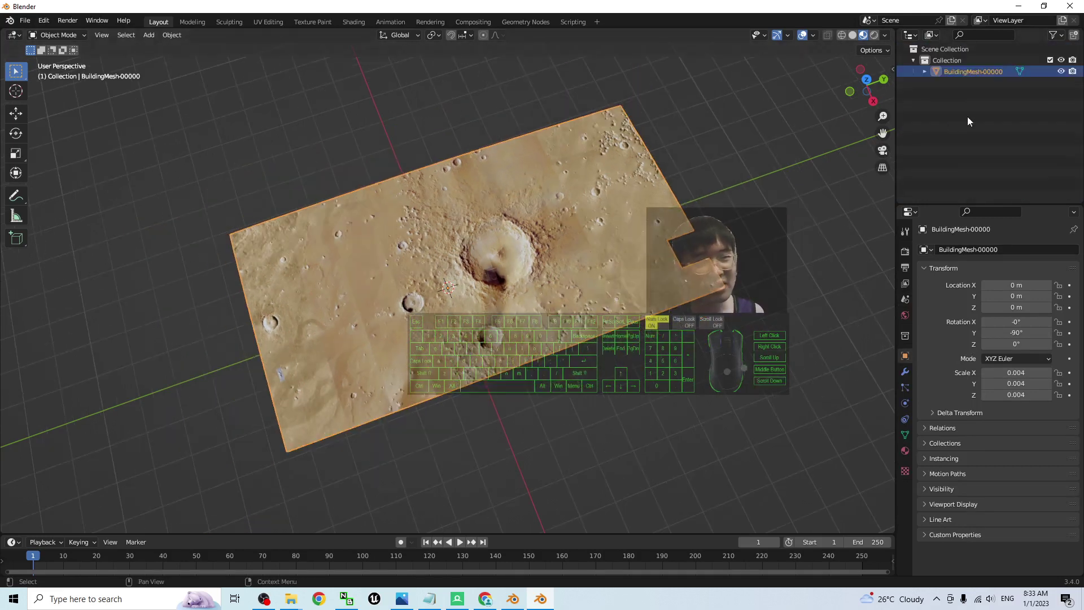
middle_drag(567, 347, 605, 314)
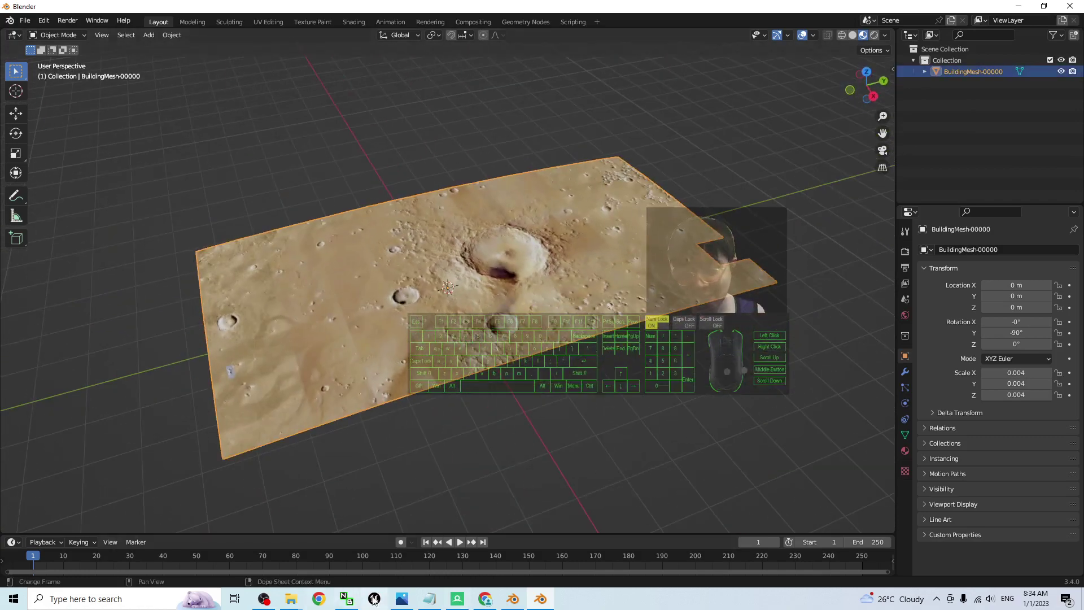
Display cover.jpg, titled 'Google Mars 3D to Blender', in Windows Photos
click(395, 599)
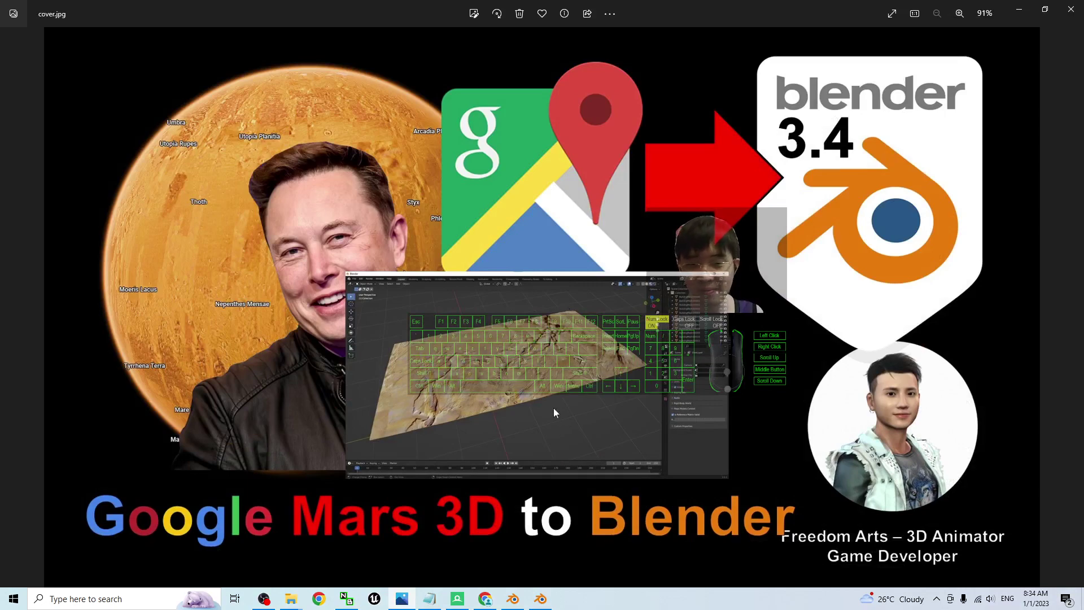
Return to Blender 3.4 and zoom and orbit down low over the joined Mars mesh
click(540, 598)
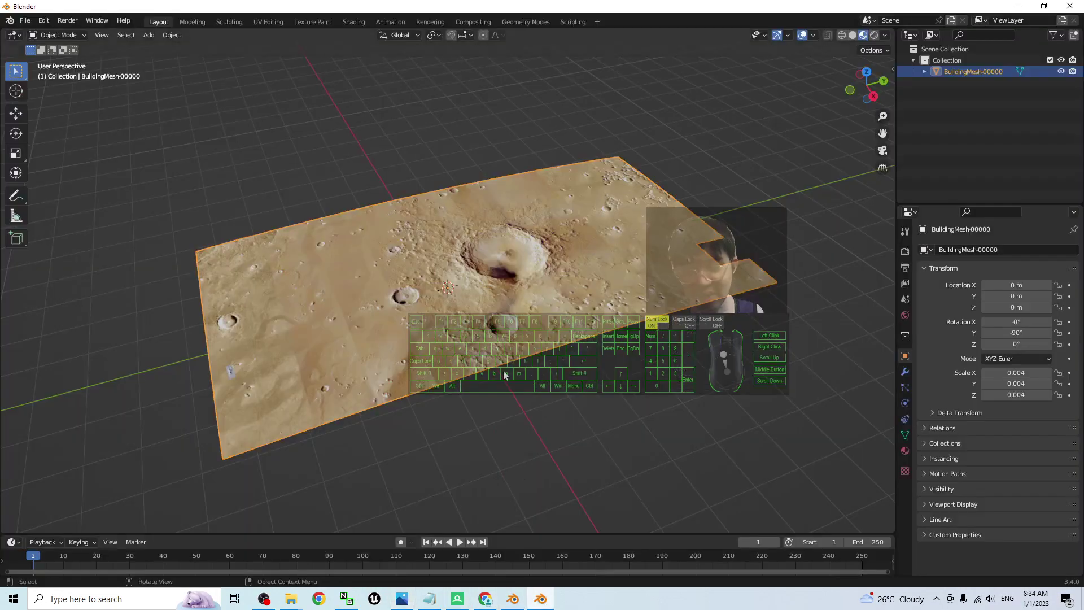
scroll(375, 365, up, 3)
middle_drag(375, 365, 421, 370)
scroll(421, 369, up, 5)
middle_drag(539, 277, 485, 479)
scroll(518, 316, down, 4)
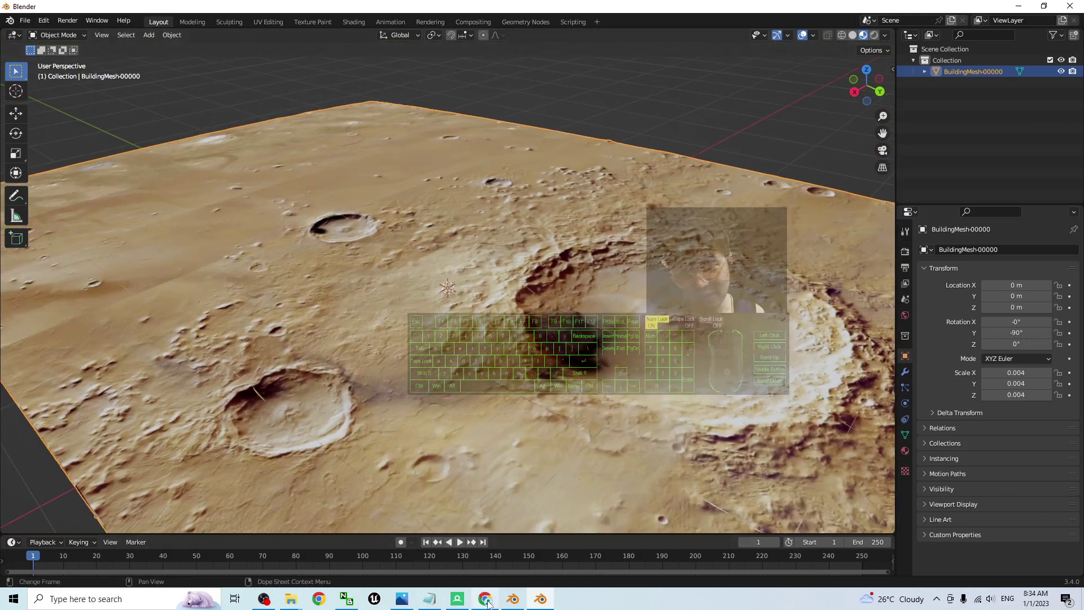
Briefly show the cover image, then orbit to a low grazing view of the craters
click(402, 600)
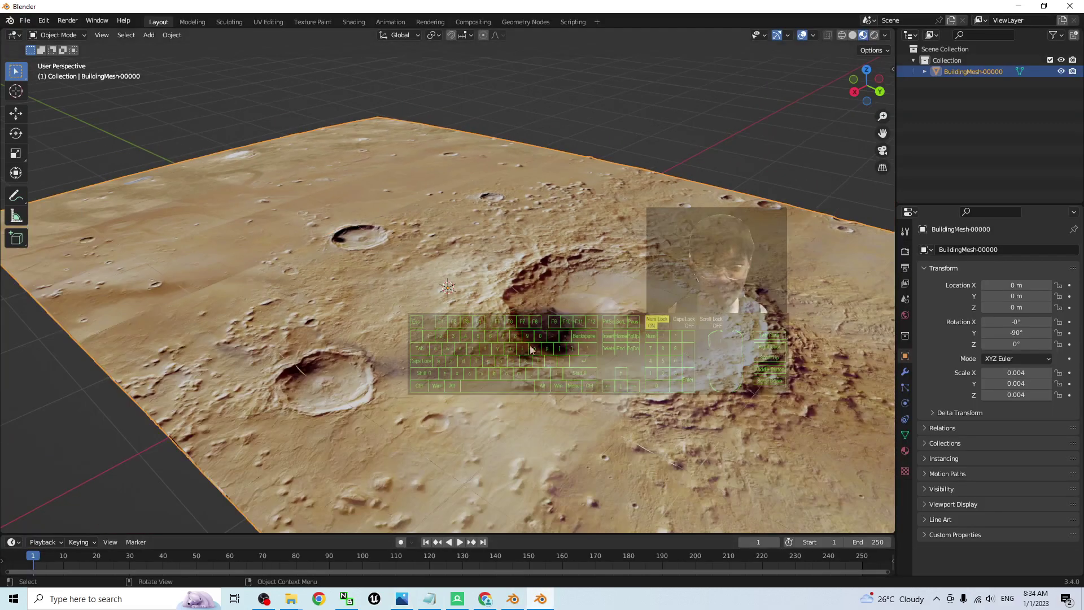
middle_drag(531, 349, 611, 367)
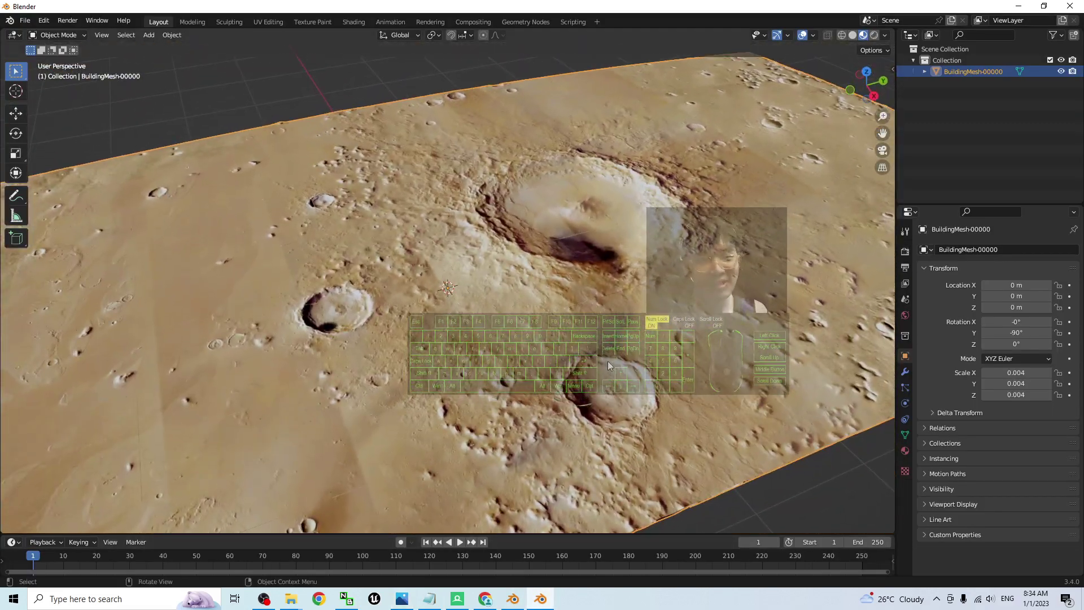
scroll(608, 363, up, 2)
middle_drag(690, 259, 714, 261)
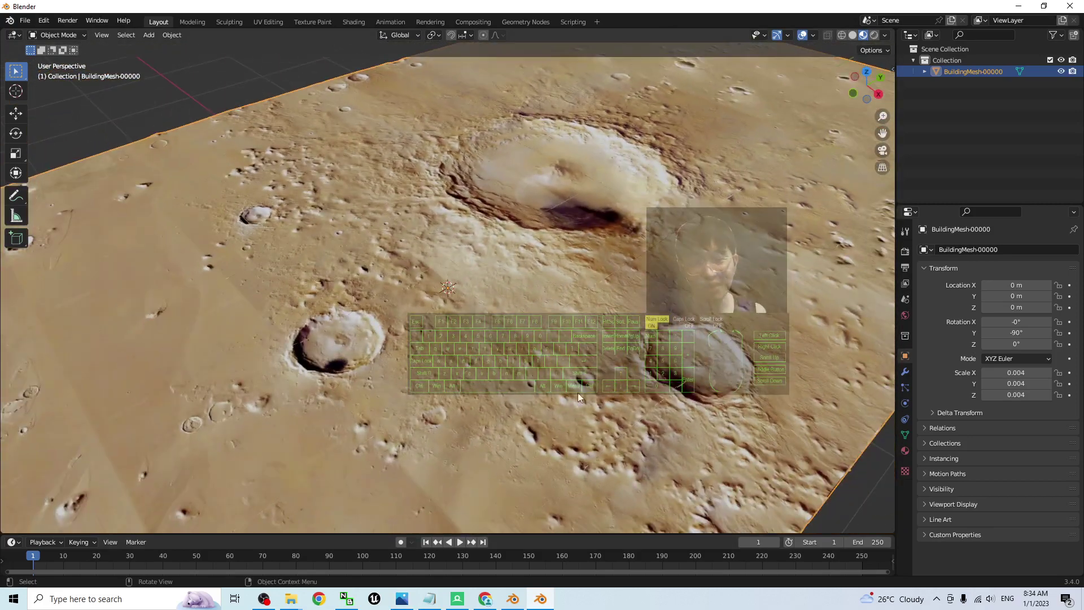